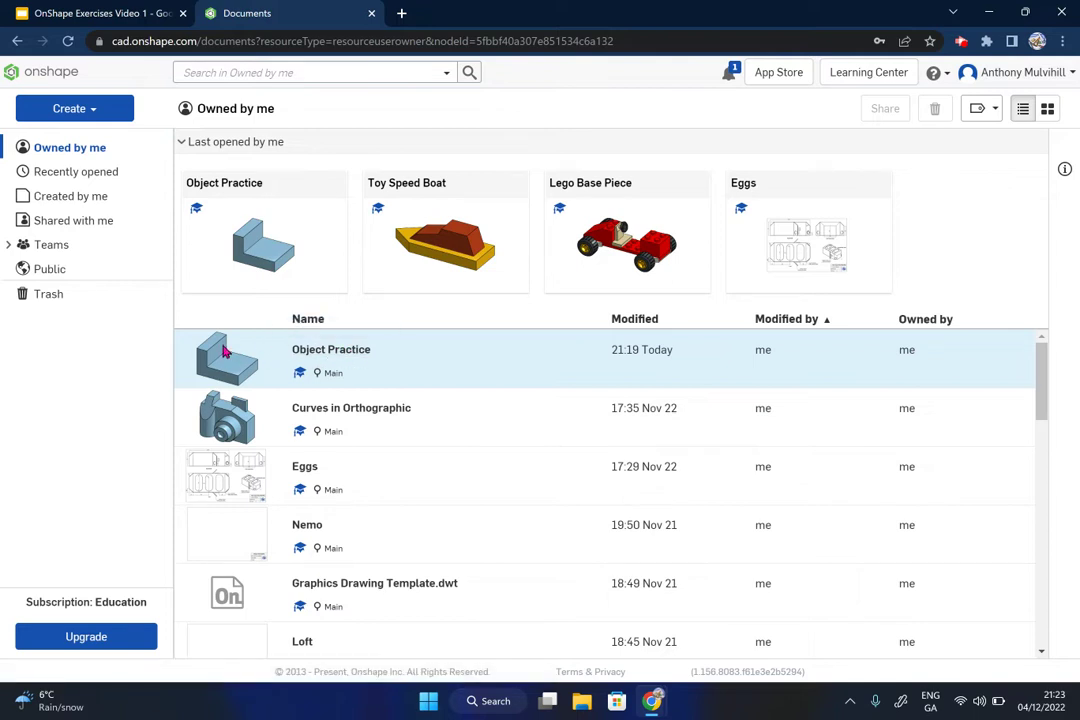
click(315, 356)
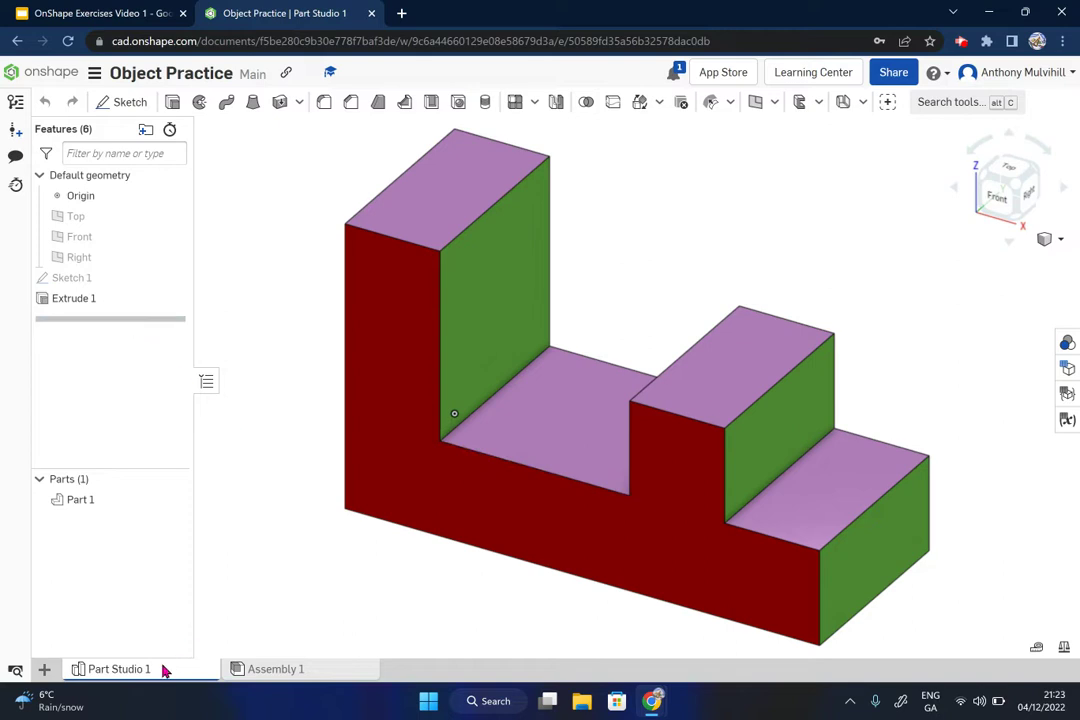
click(55, 77)
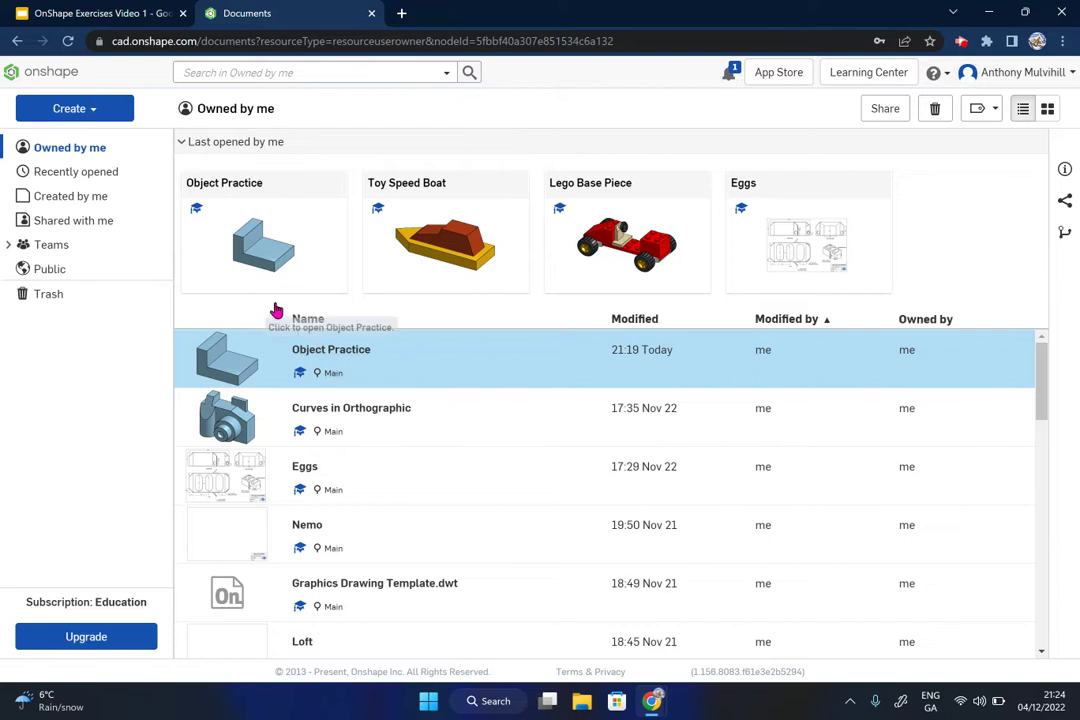
click(99, 118)
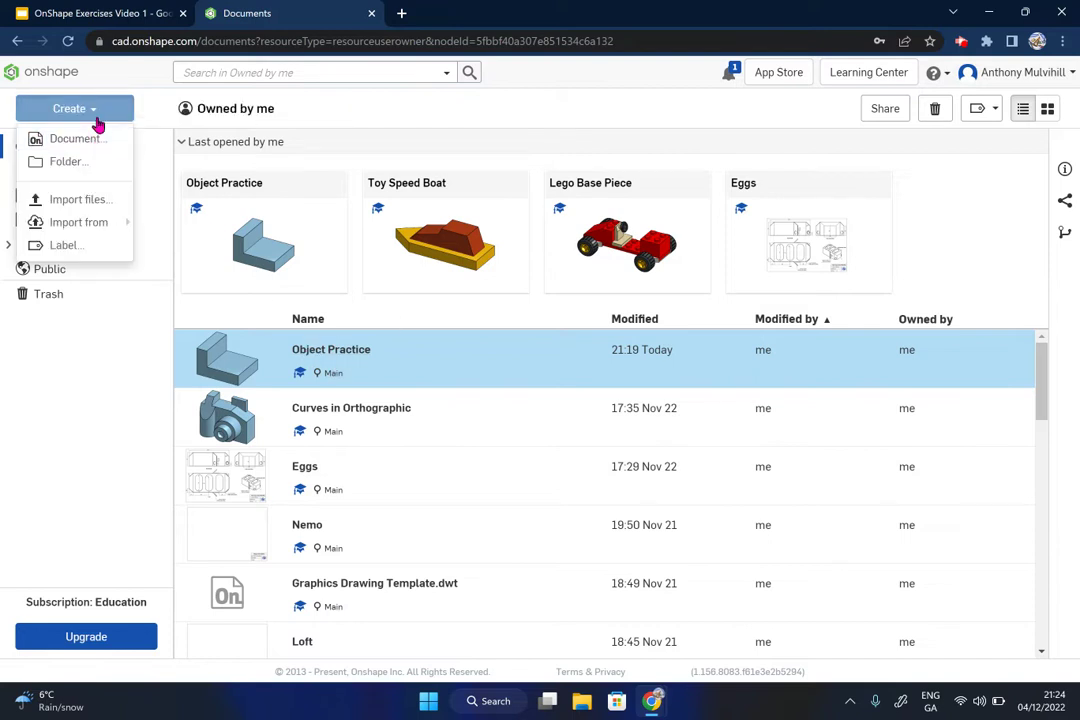
click(449, 104)
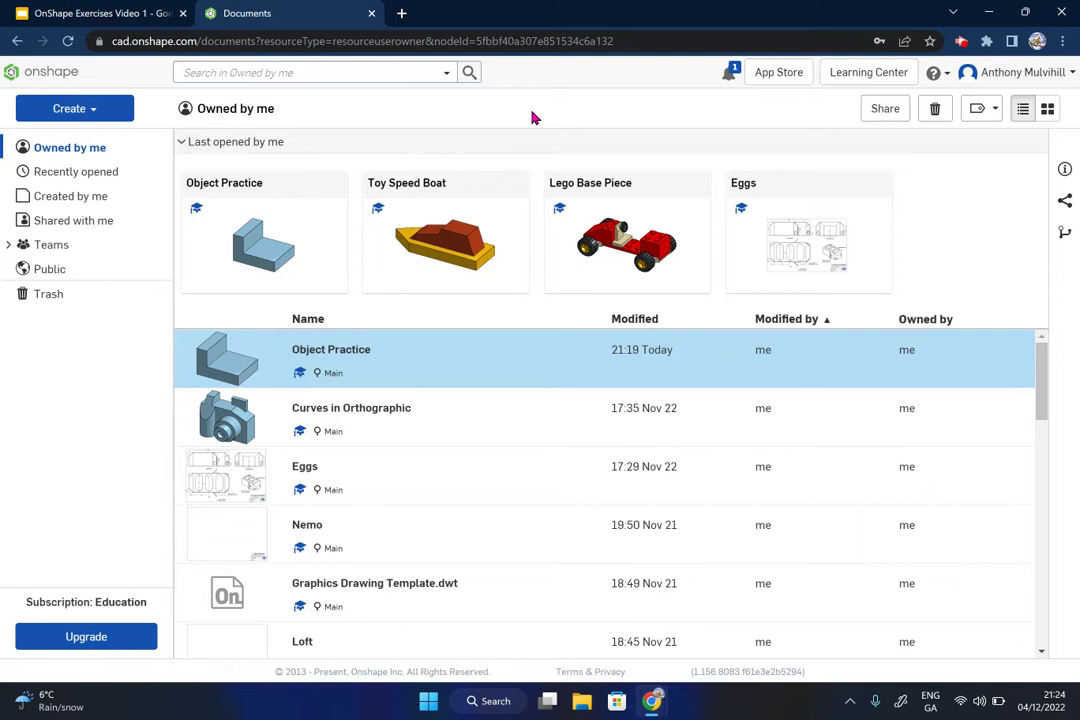
Step: Open the Object Practice document and delete its Assembly 1 element
click(331, 350)
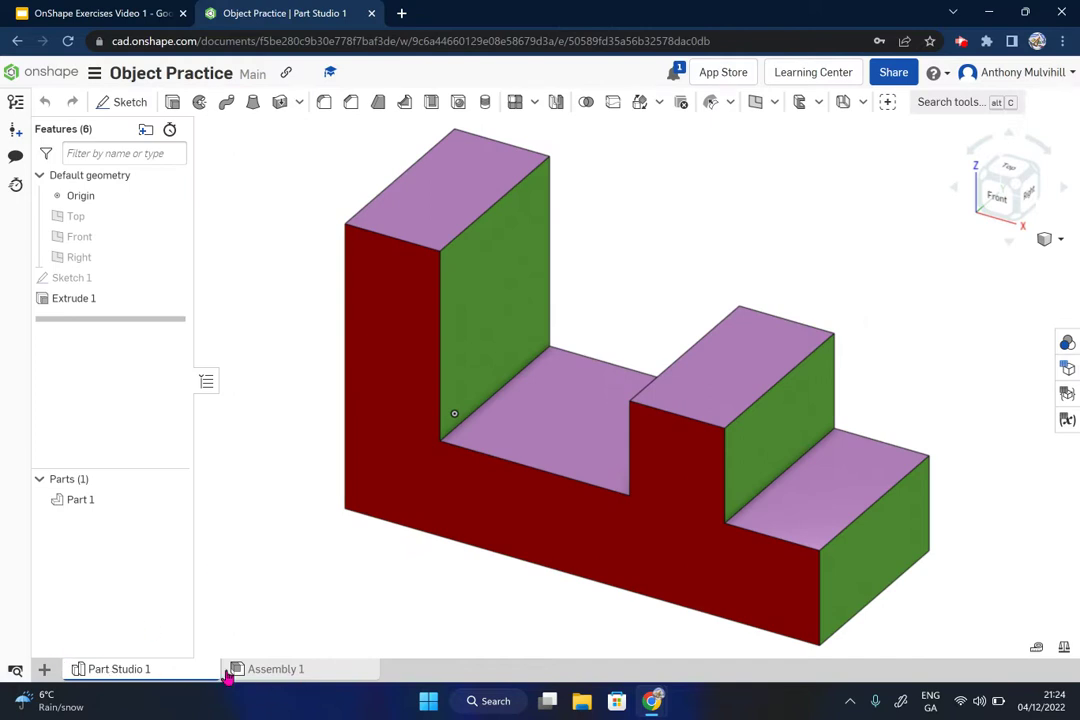
click(277, 672)
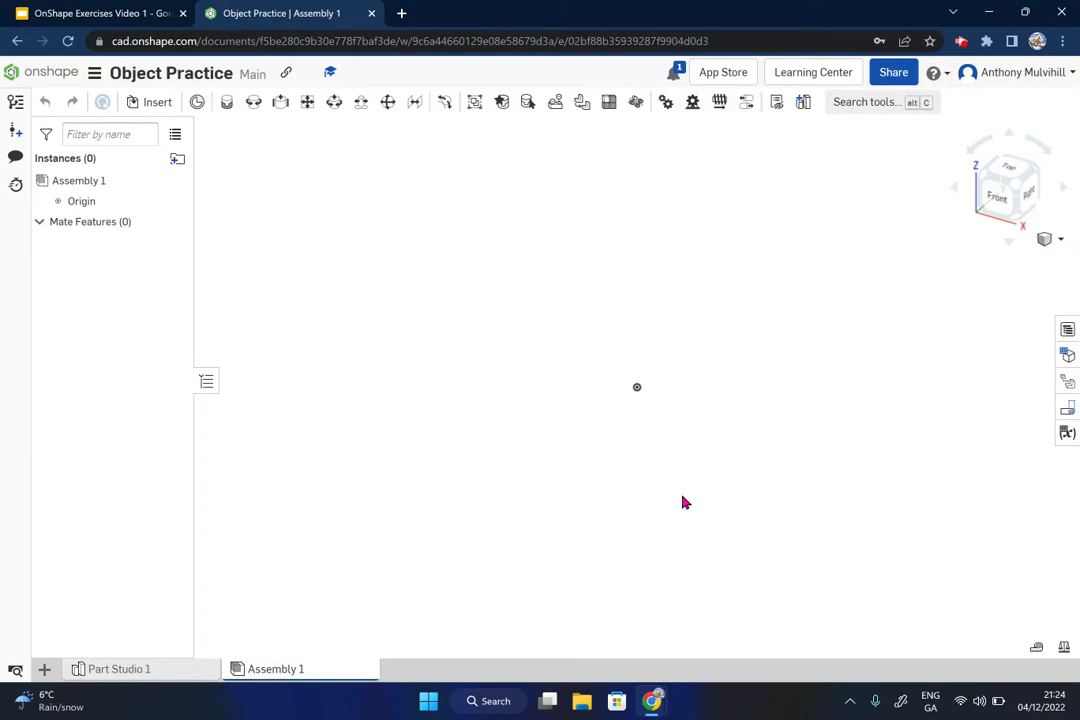
mouse_move(264, 674)
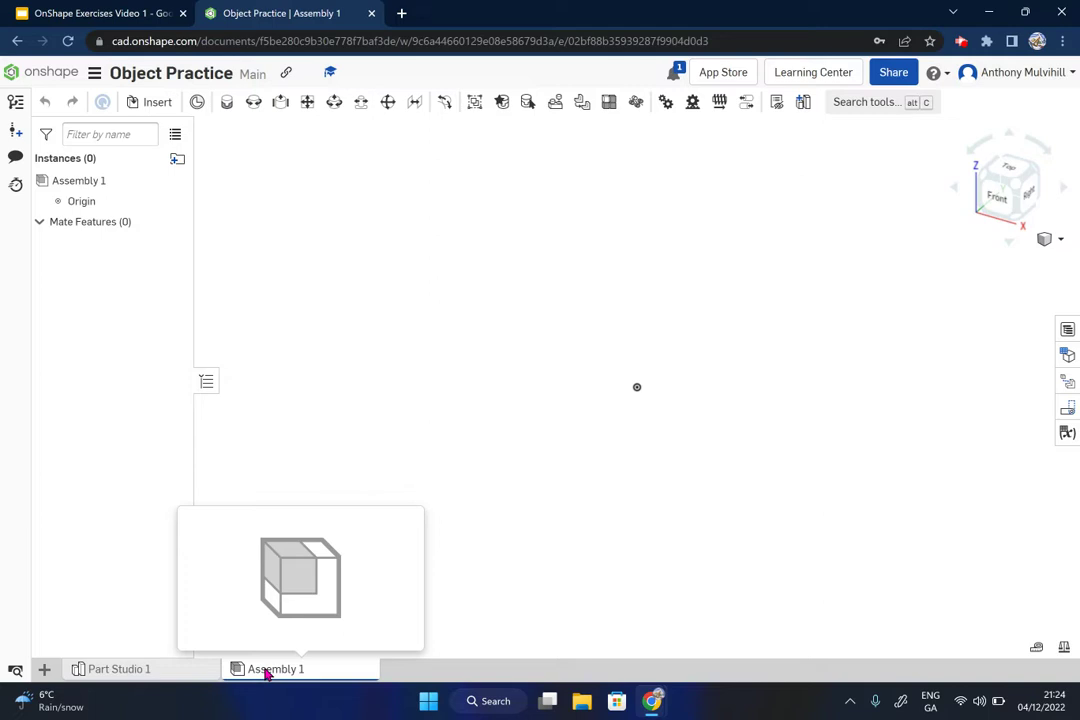
right_click(267, 675)
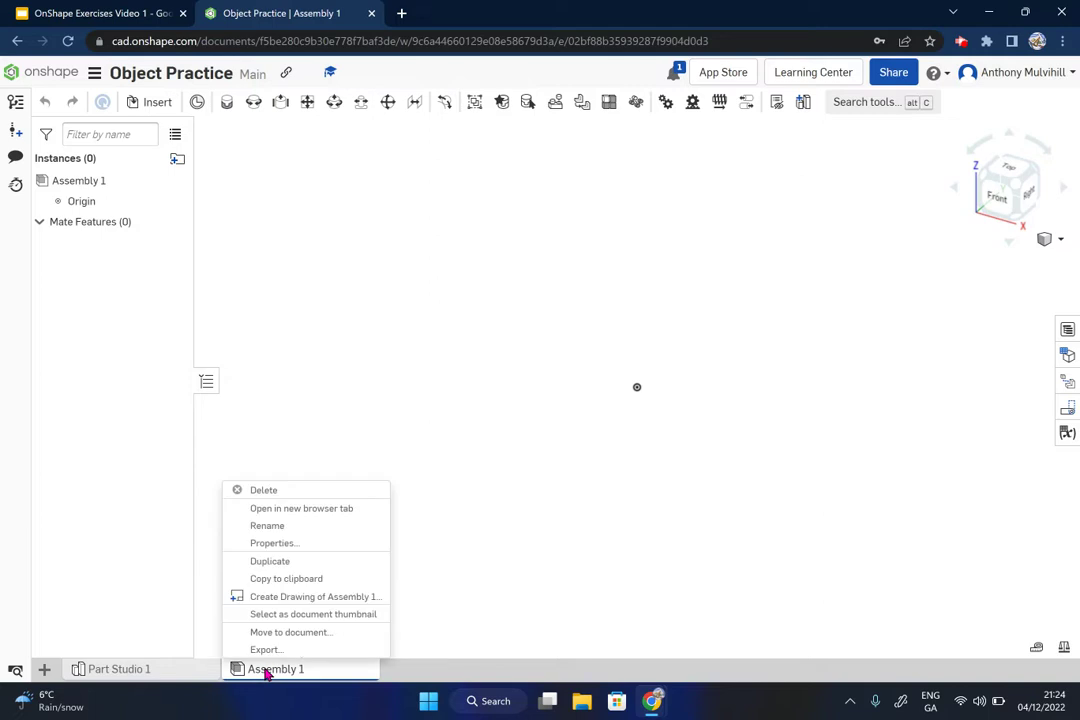
click(265, 491)
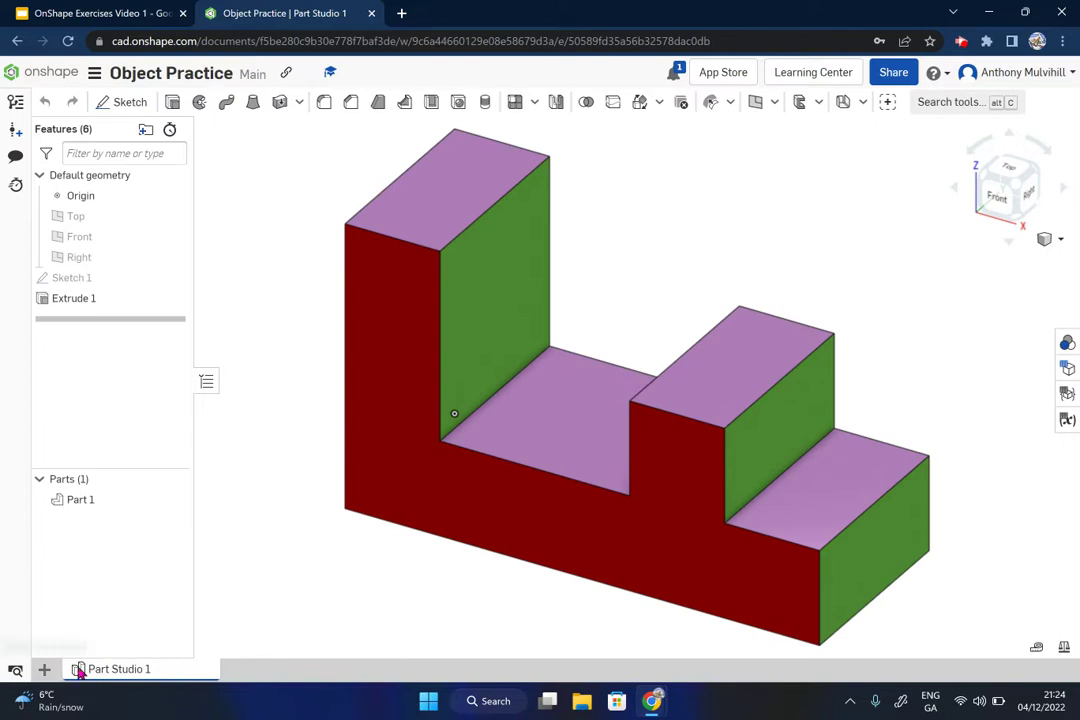
Step: Rename the Part Studio 1 element as Object 1
mouse_move(115, 673)
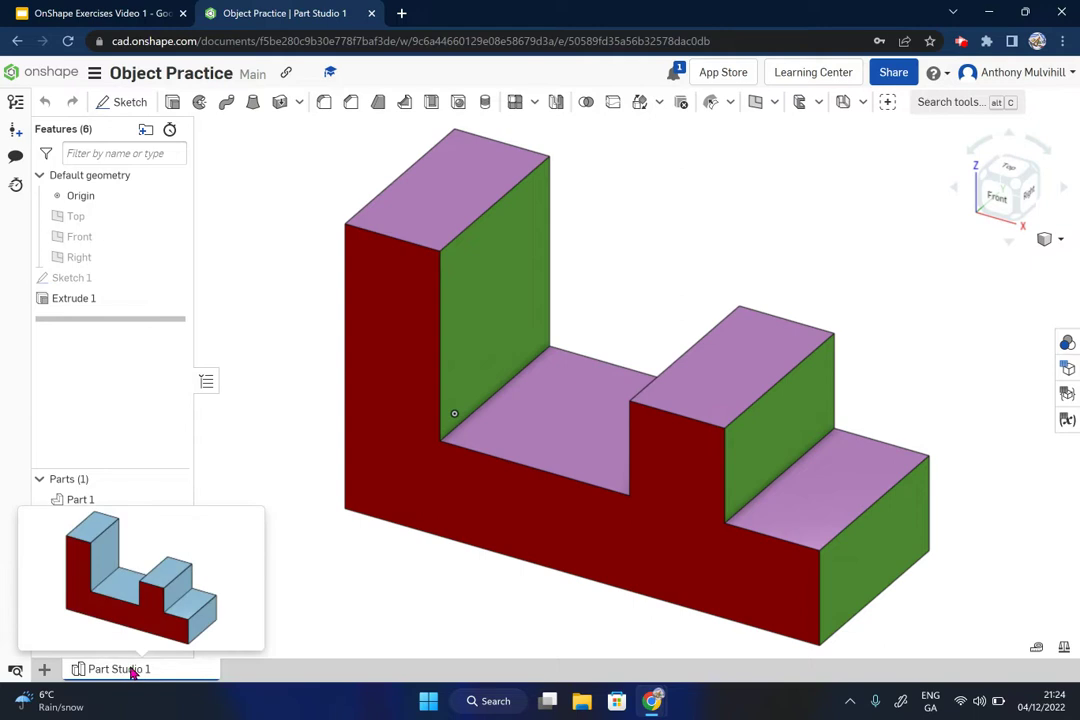
right_click(145, 674)
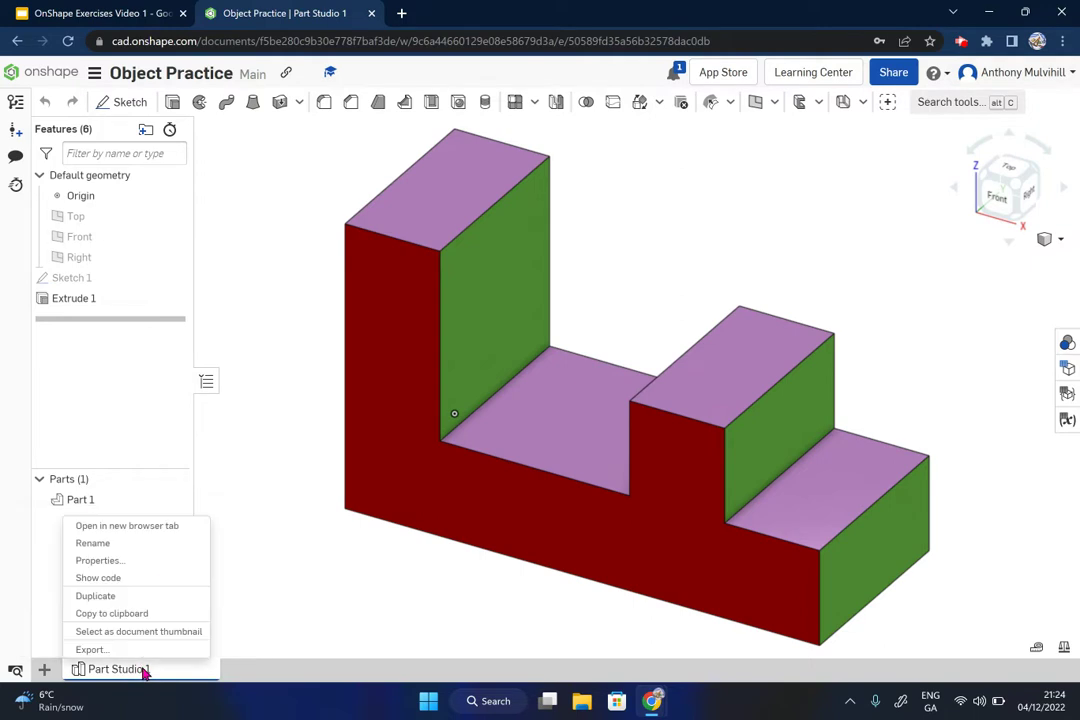
click(94, 543)
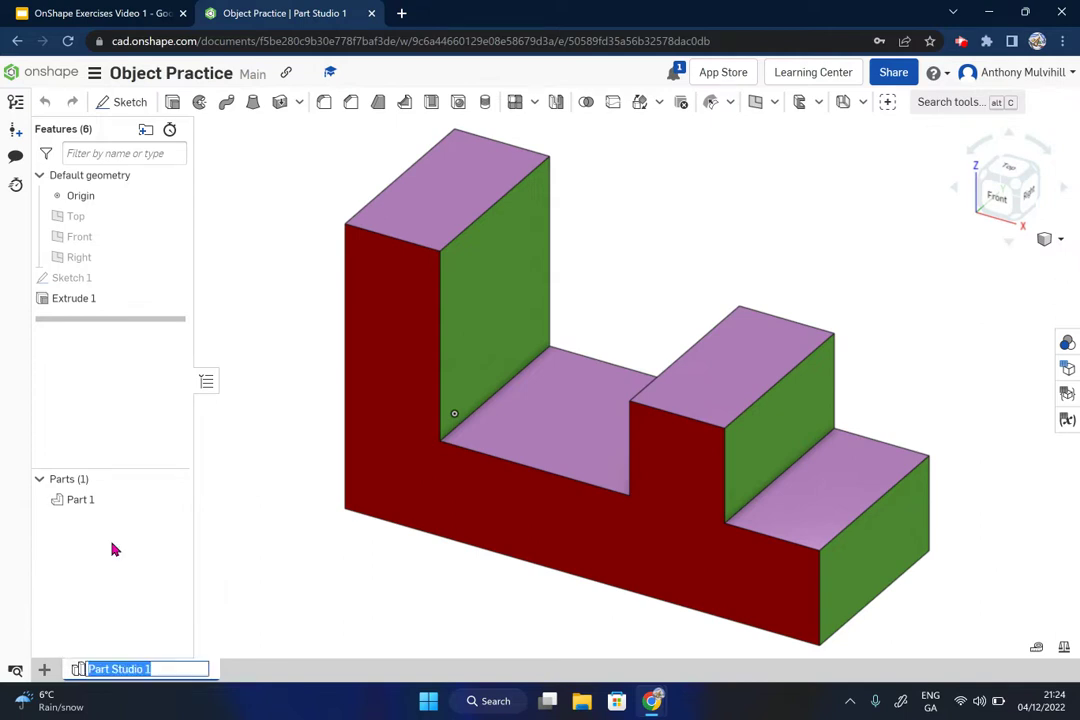
text(Object 1)
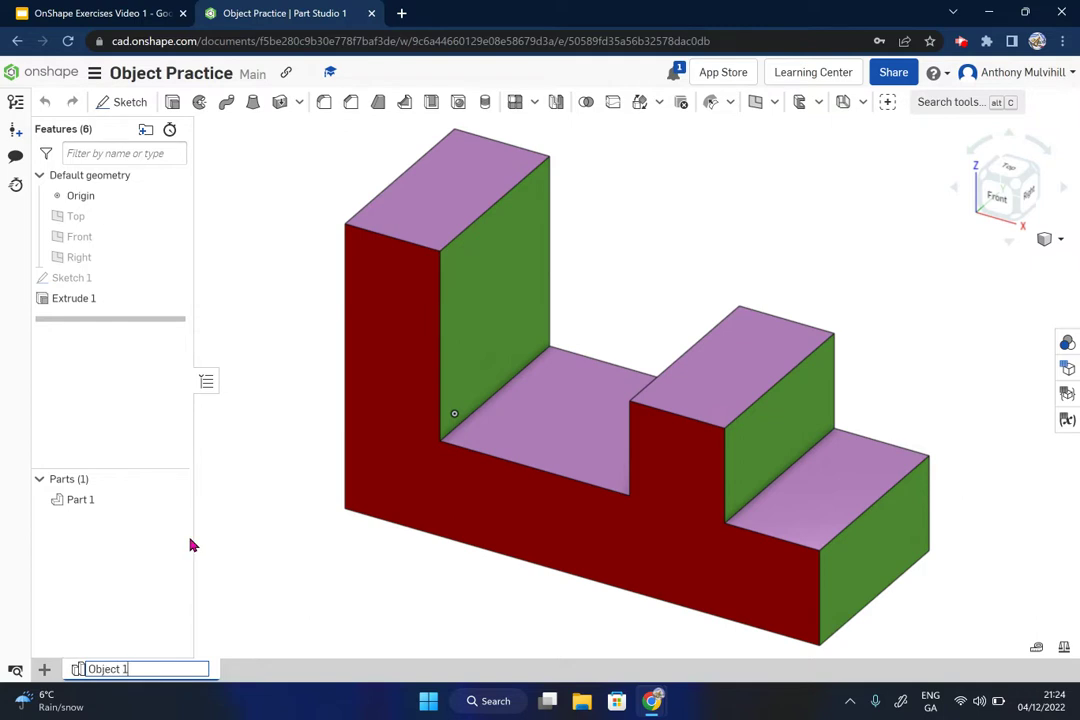
key(Return)
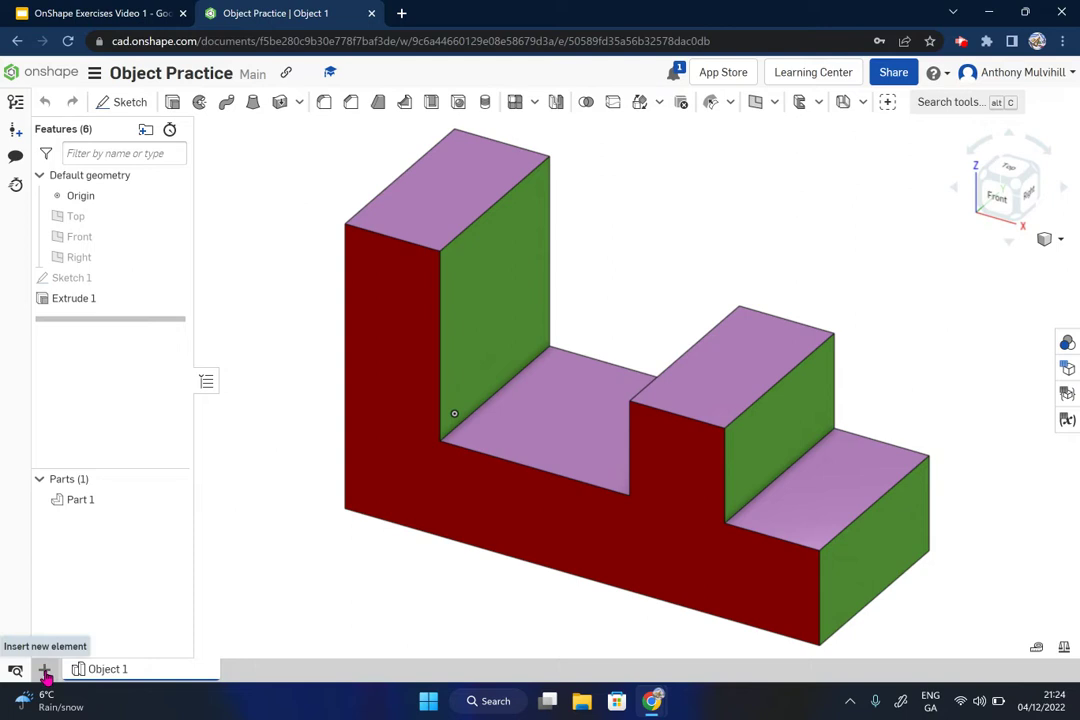
Step: Add a new part studio to the document and rename it Object 2
click(45, 673)
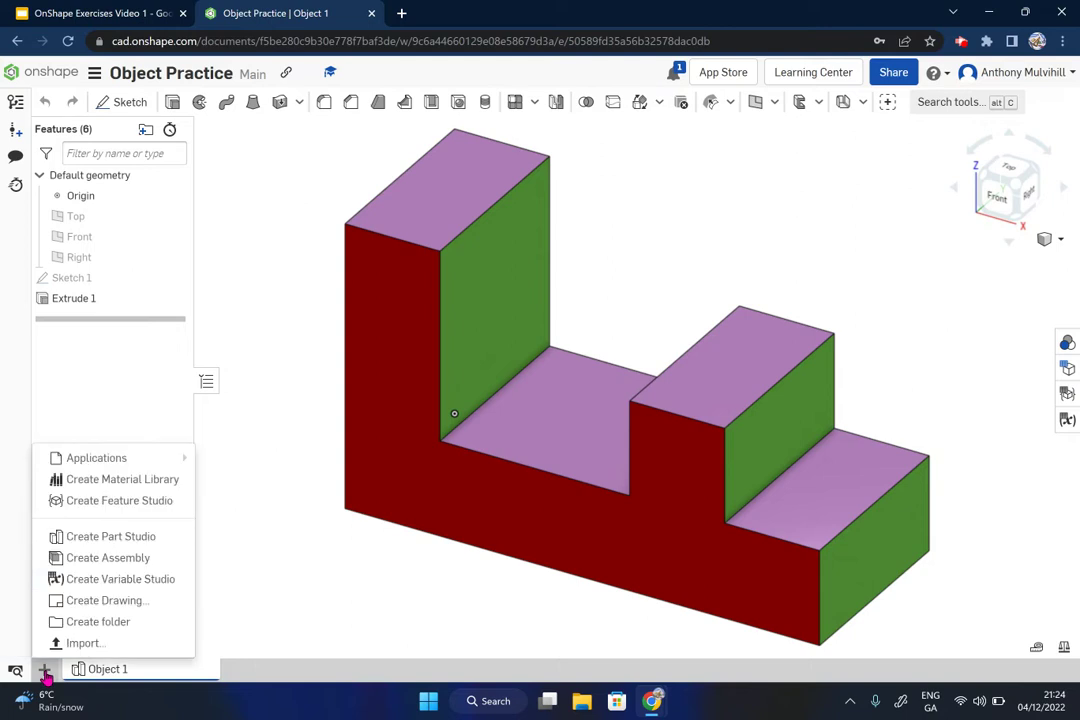
click(110, 538)
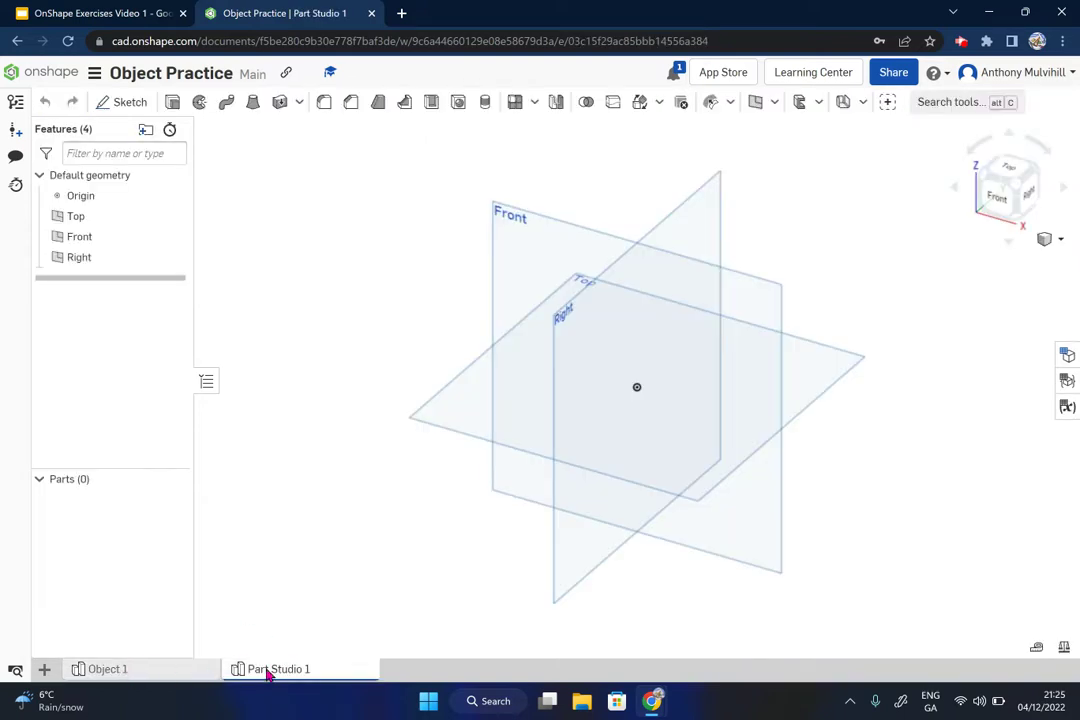
click(147, 675)
click(278, 673)
right_click(284, 675)
click(267, 543)
text(Object 2)
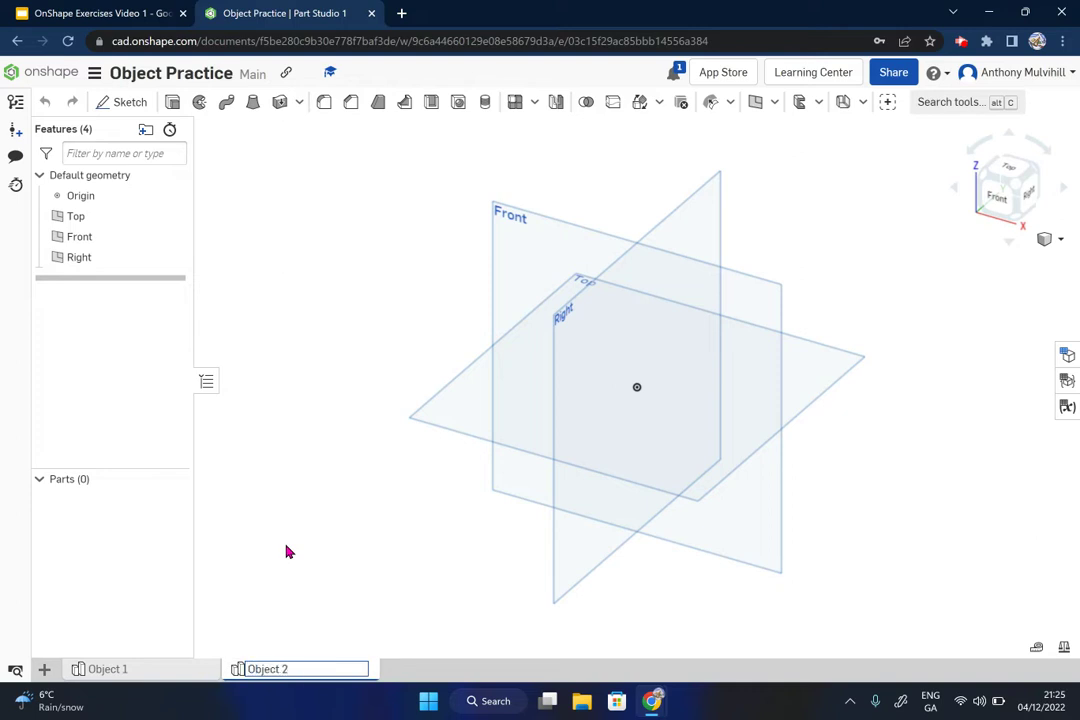
key(Return)
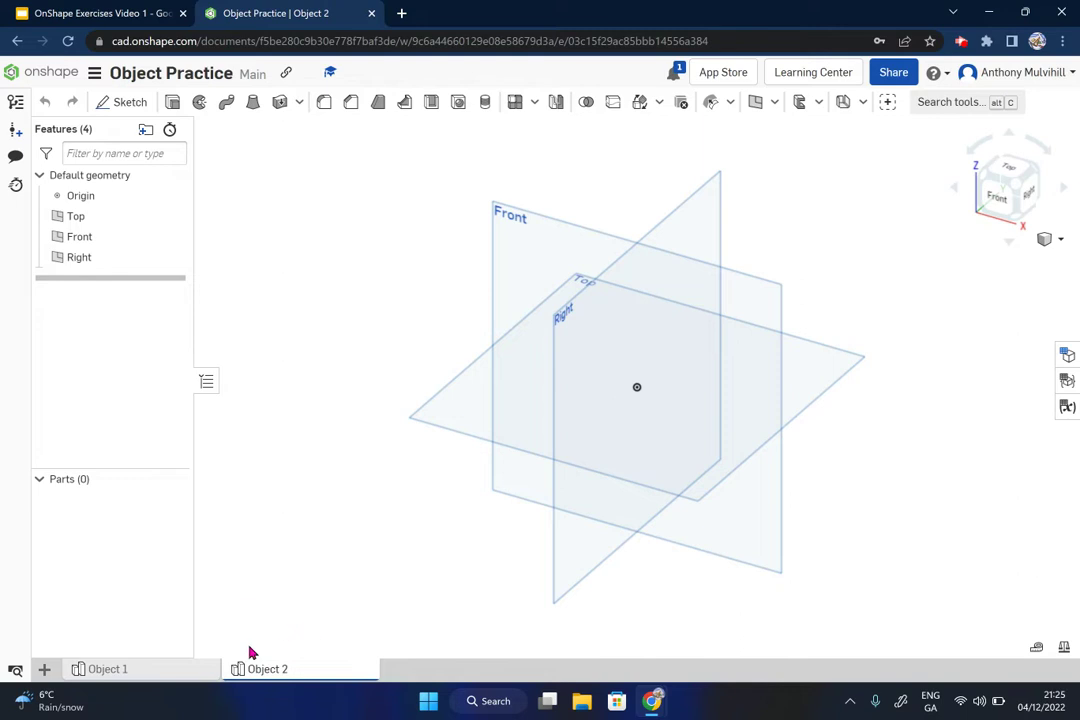
Step: Check the Object 1 drawing in the Google Slides presentation and return to the Object 2 part studio in Onshape
click(115, 13)
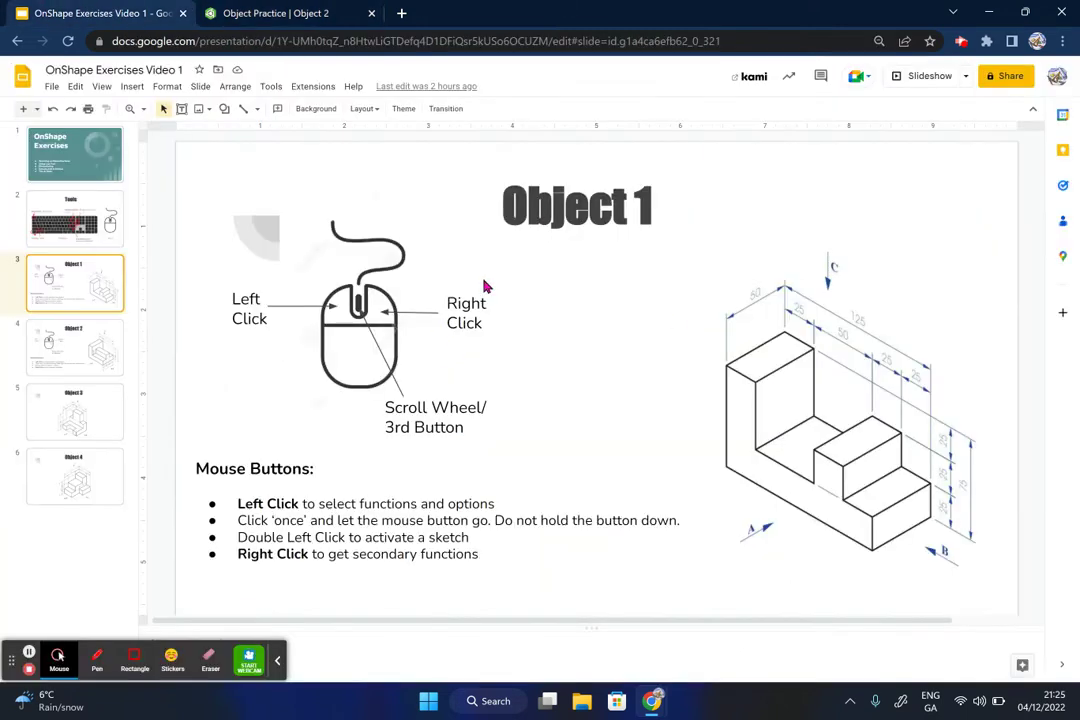
click(277, 13)
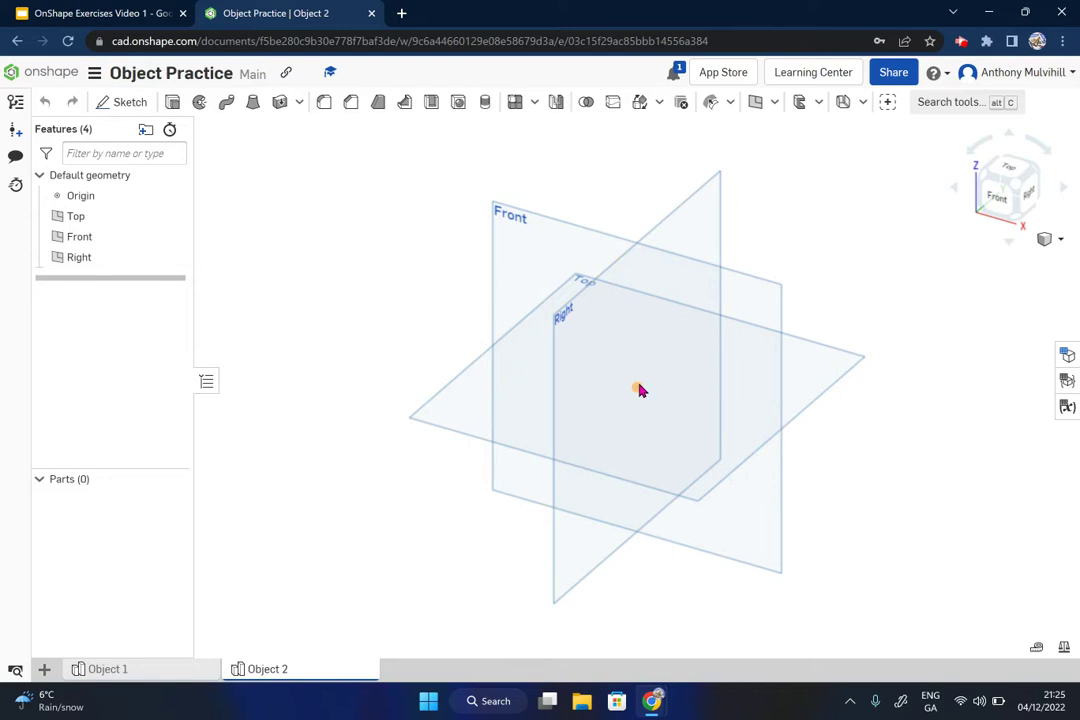
Step: Set the Object 2 part studio's view orientation to isometric
scroll(640, 390, down, 5)
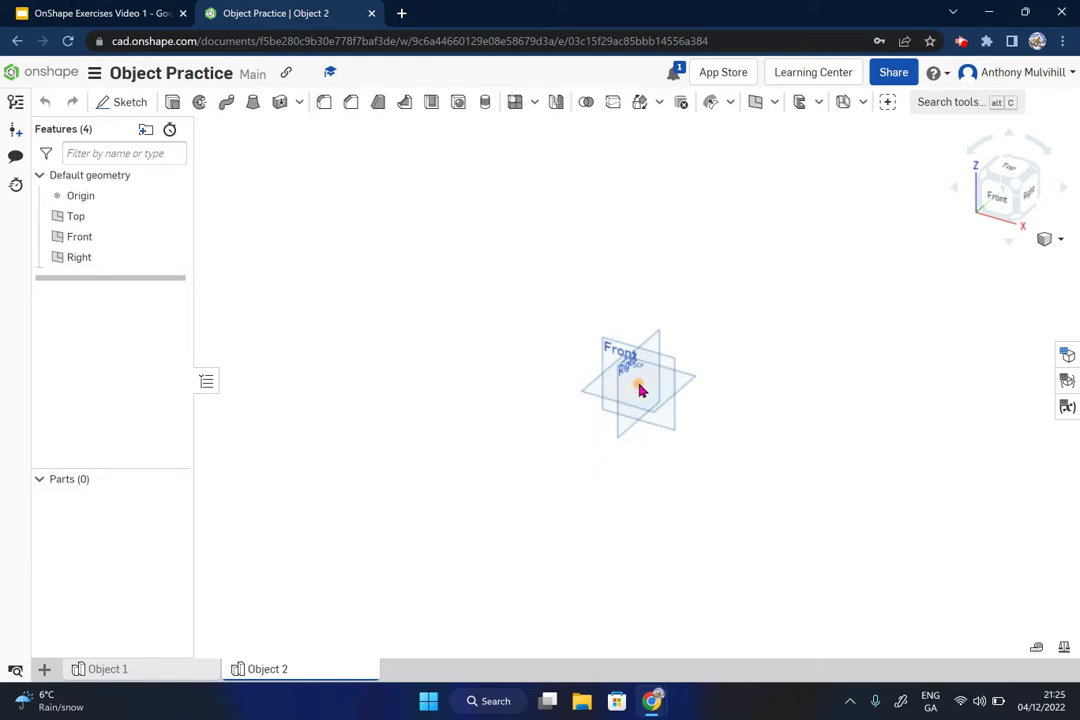
scroll(641, 389, up, 6)
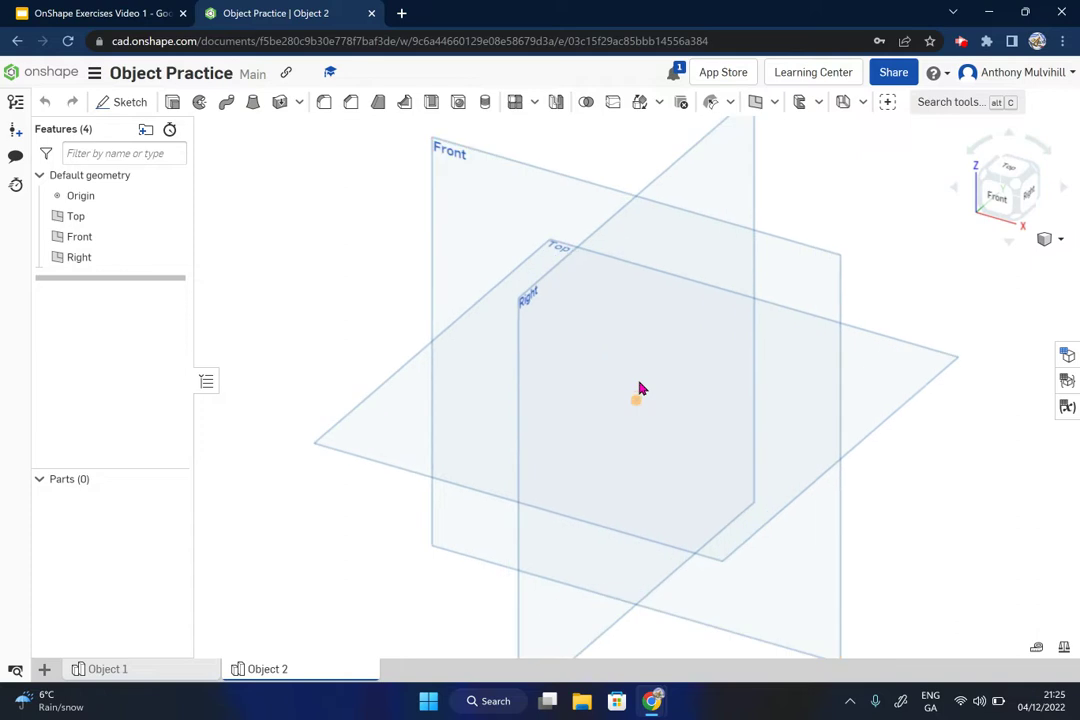
scroll(642, 390, down, 2)
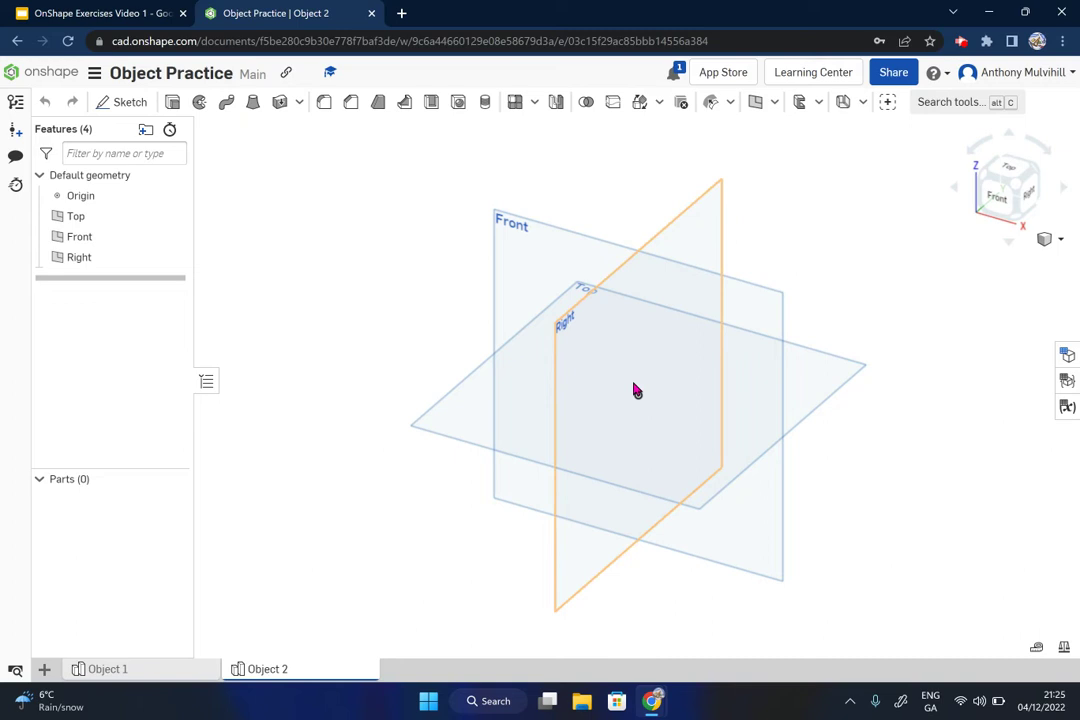
right_drag(634, 392, 986, 295)
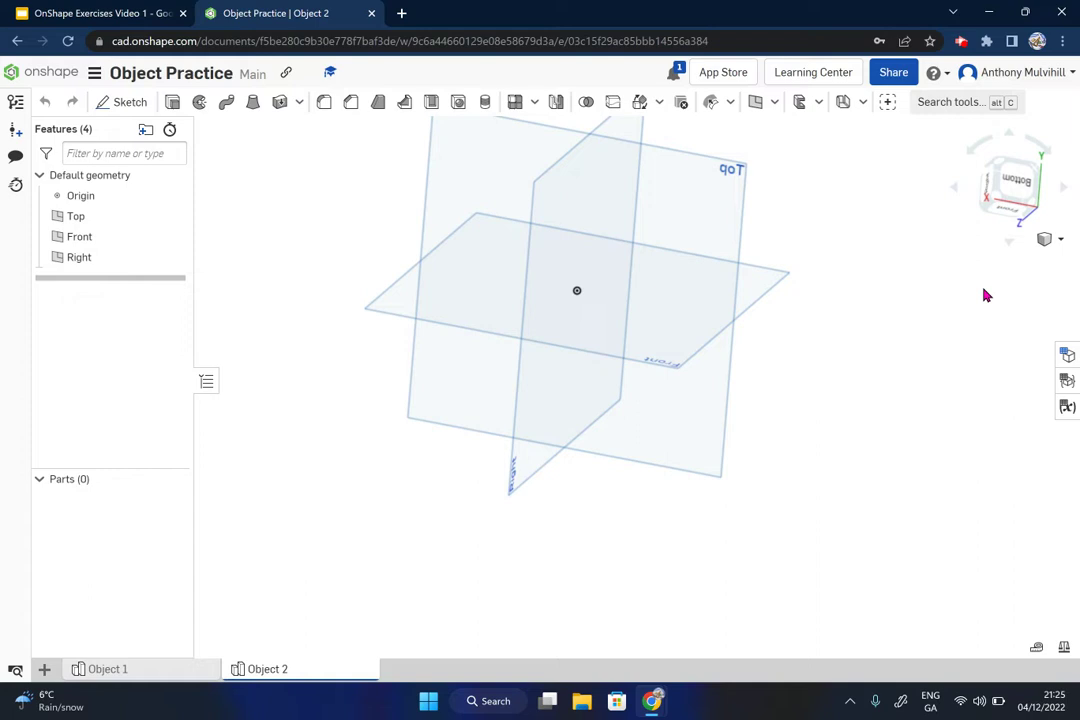
click(1060, 240)
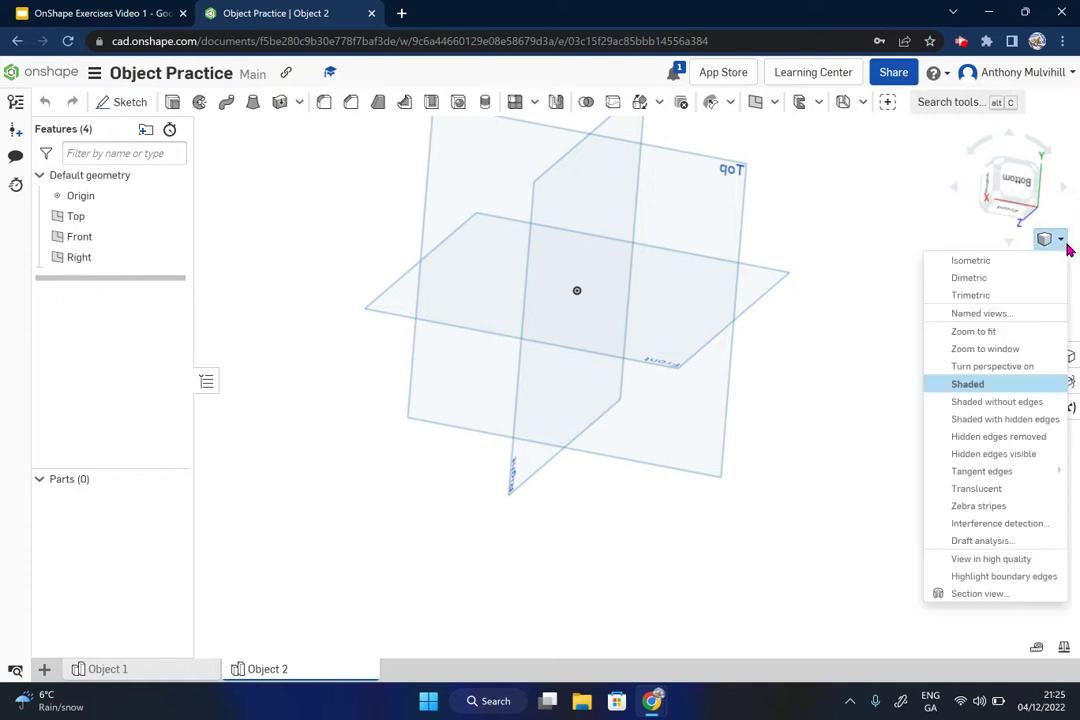
click(993, 262)
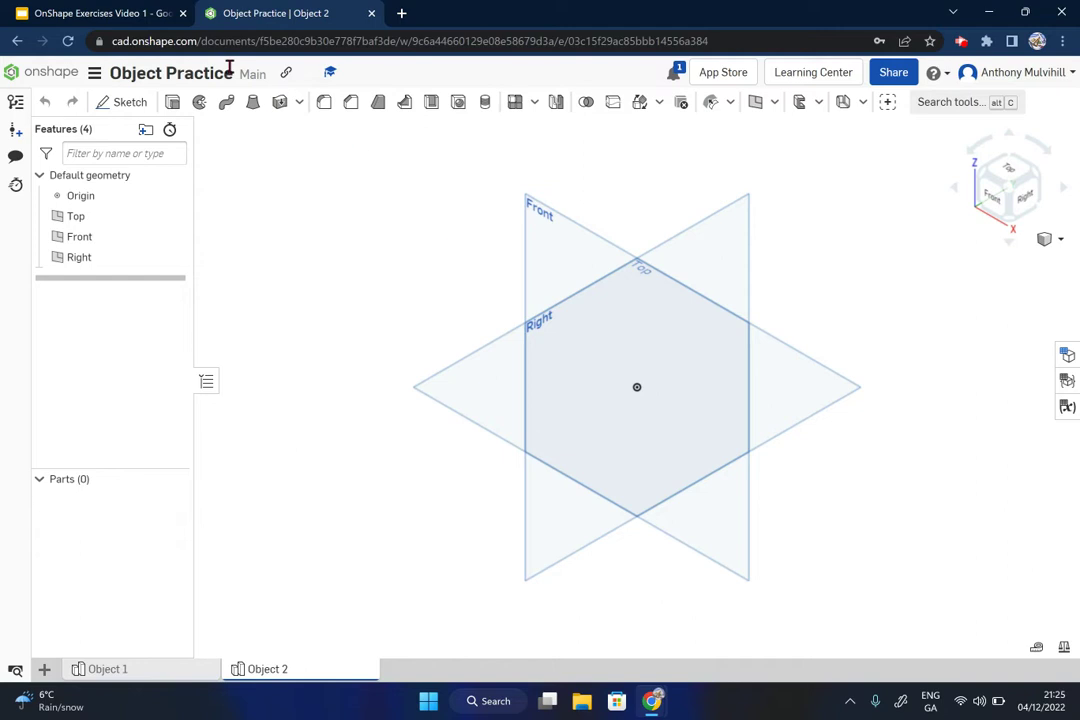
Step: Switch to the Google Slides presentation and examine the dimensioned drawings on the Object 2 and Object 1 slides
click(110, 13)
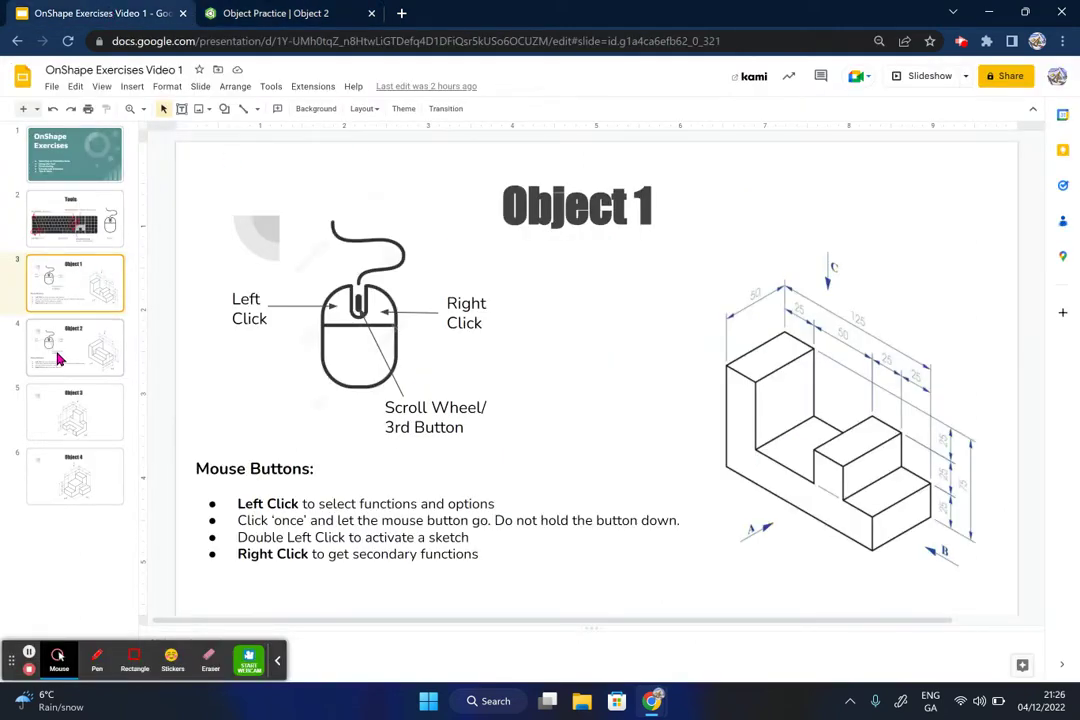
click(58, 358)
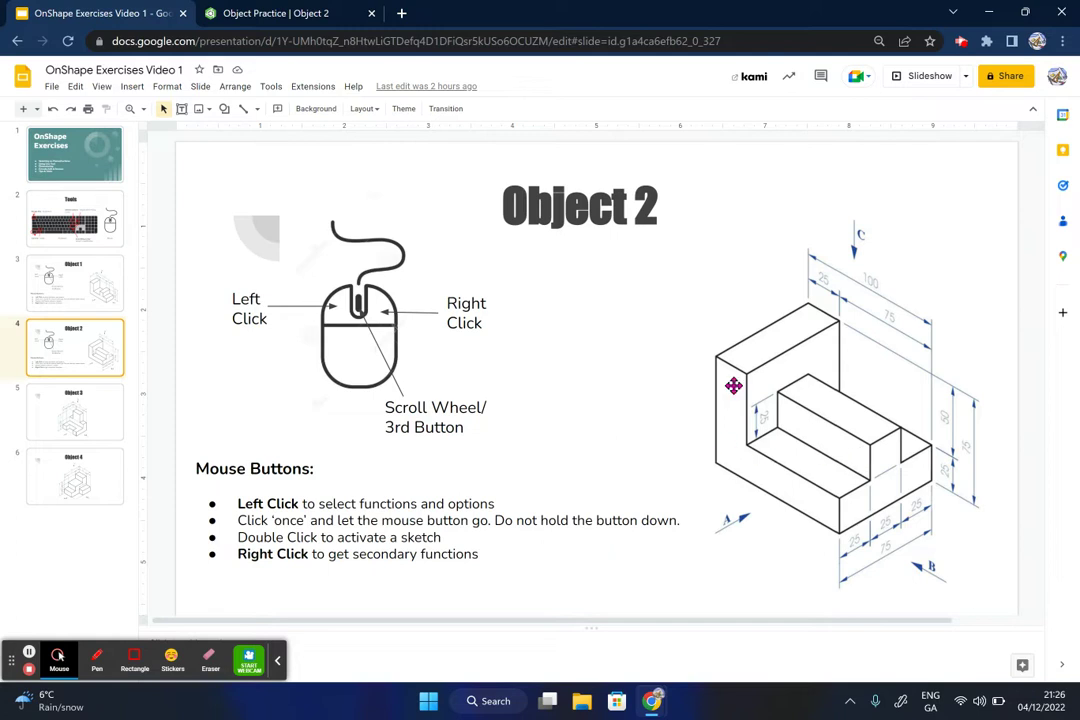
click(50, 285)
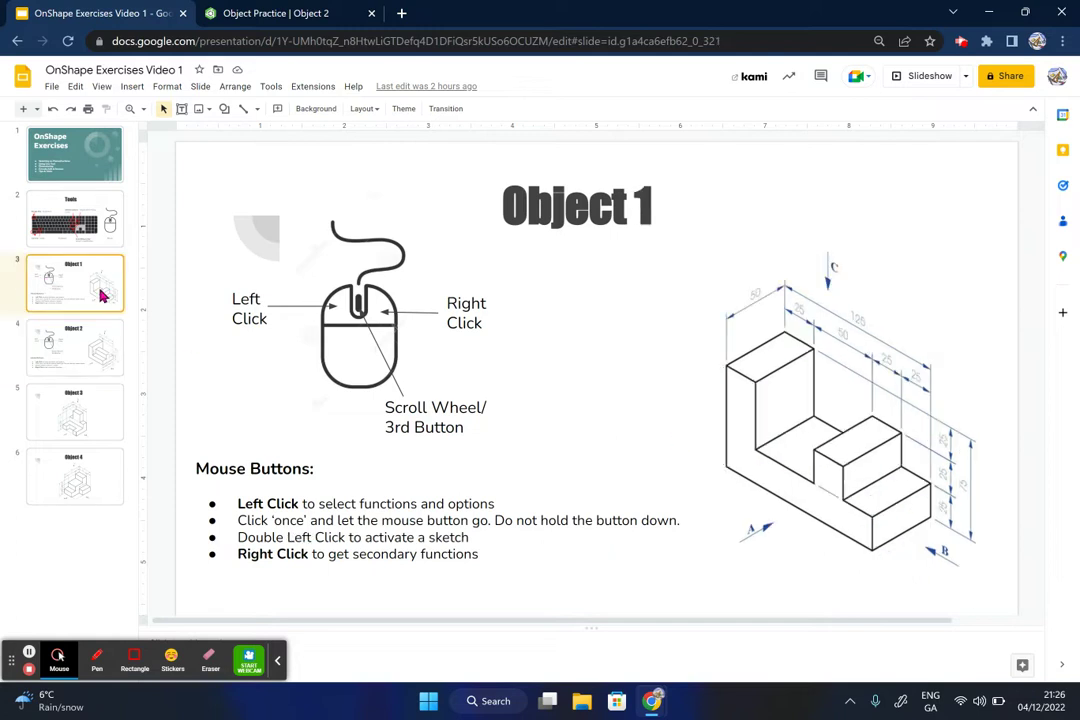
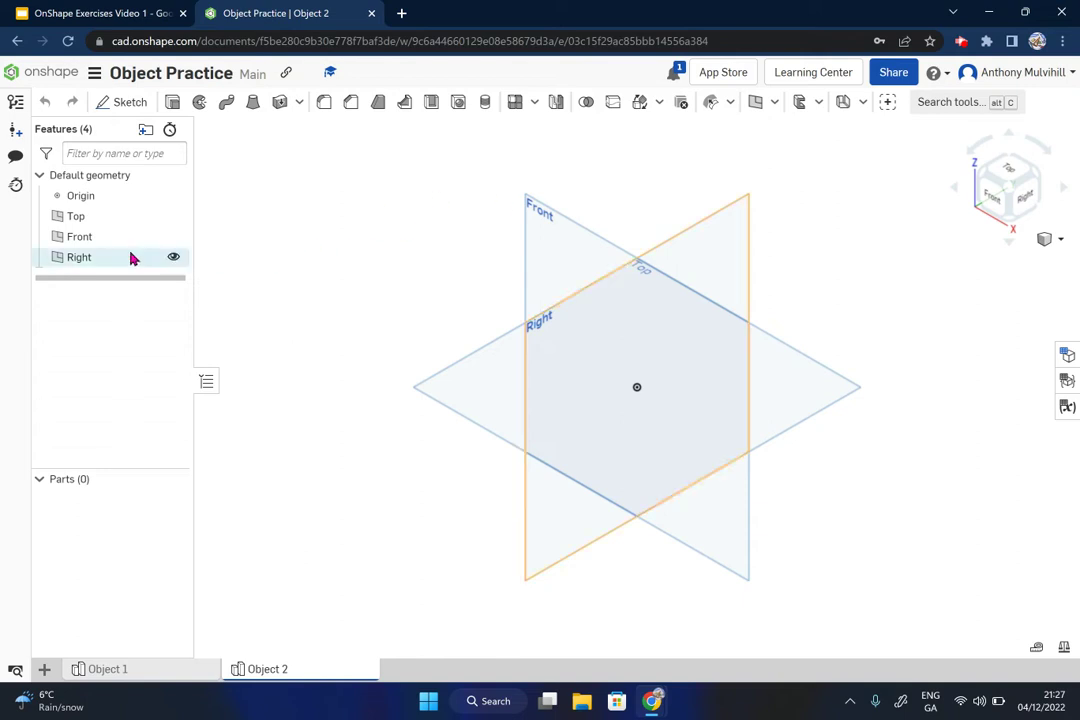
Step: Hide the Right and Top planes in the Object 2 part studio in Onshape
click(553, 241)
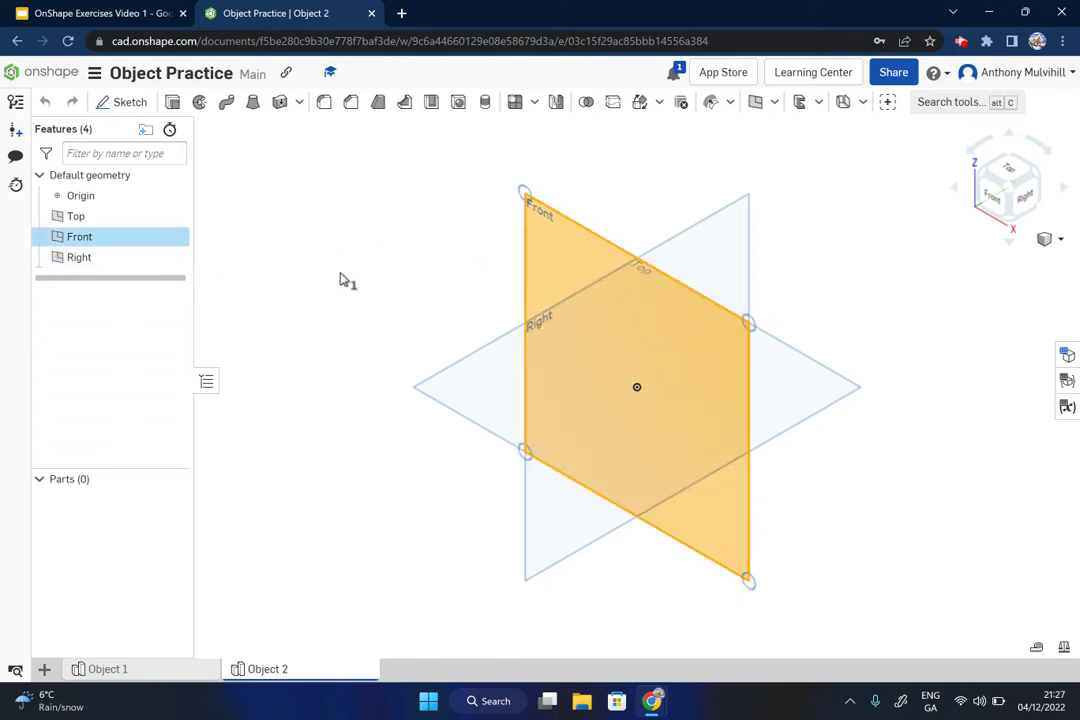
click(340, 280)
click(174, 257)
click(174, 218)
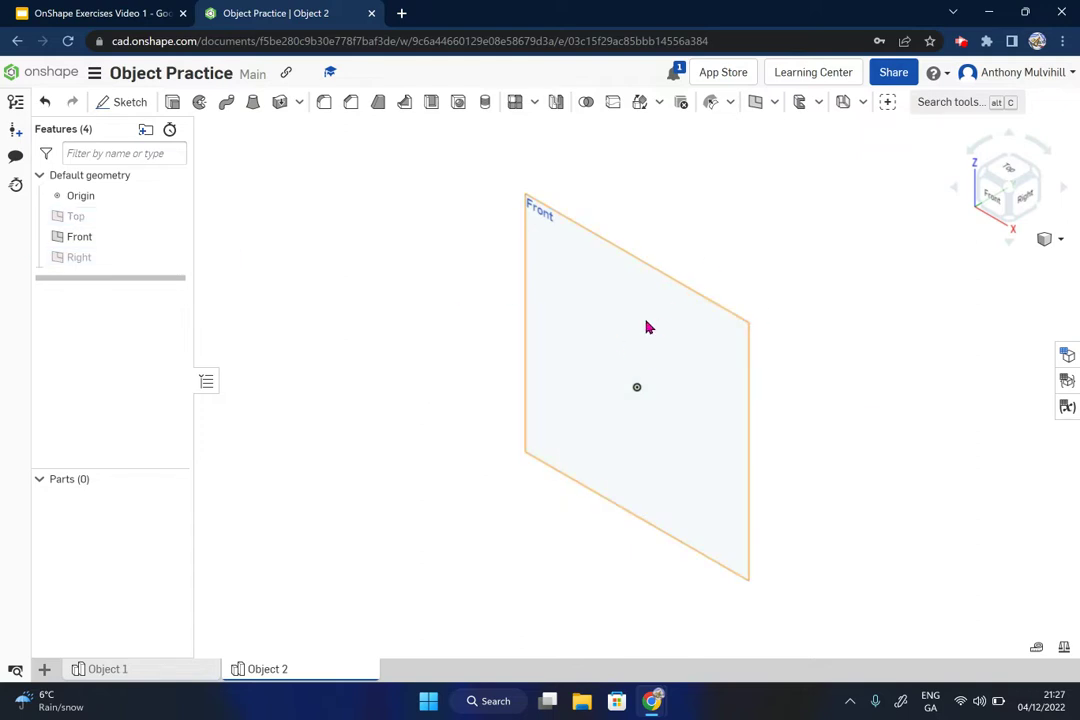
Step: Start a new sketch on the Front plane and orient the view to the front
click(119, 103)
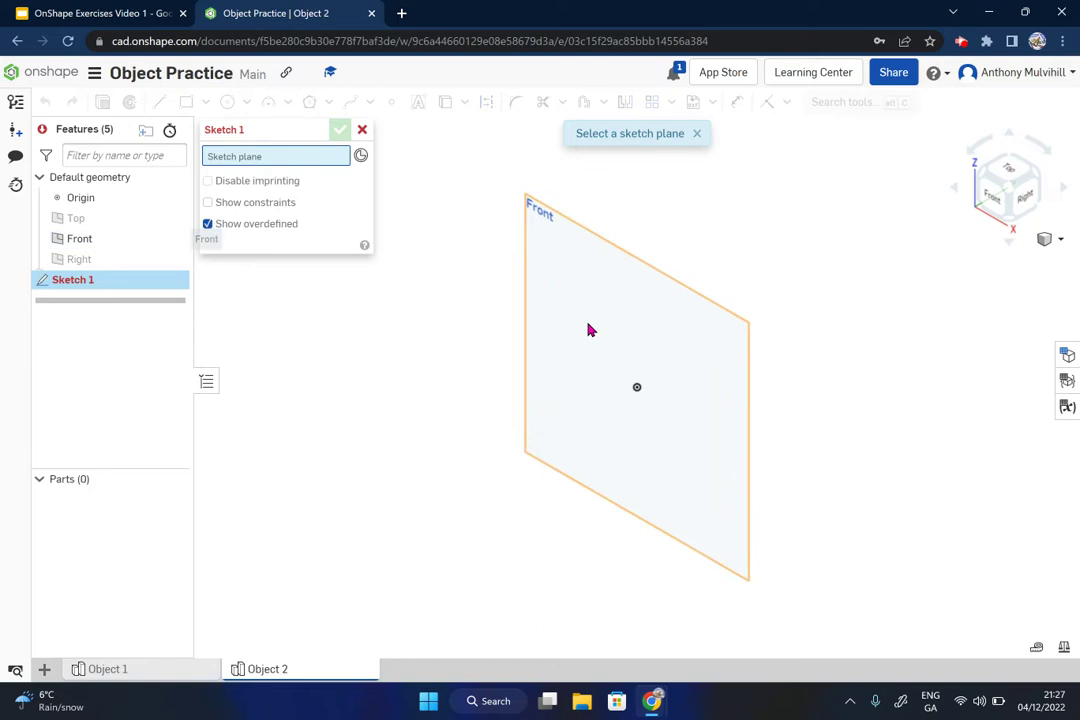
click(127, 244)
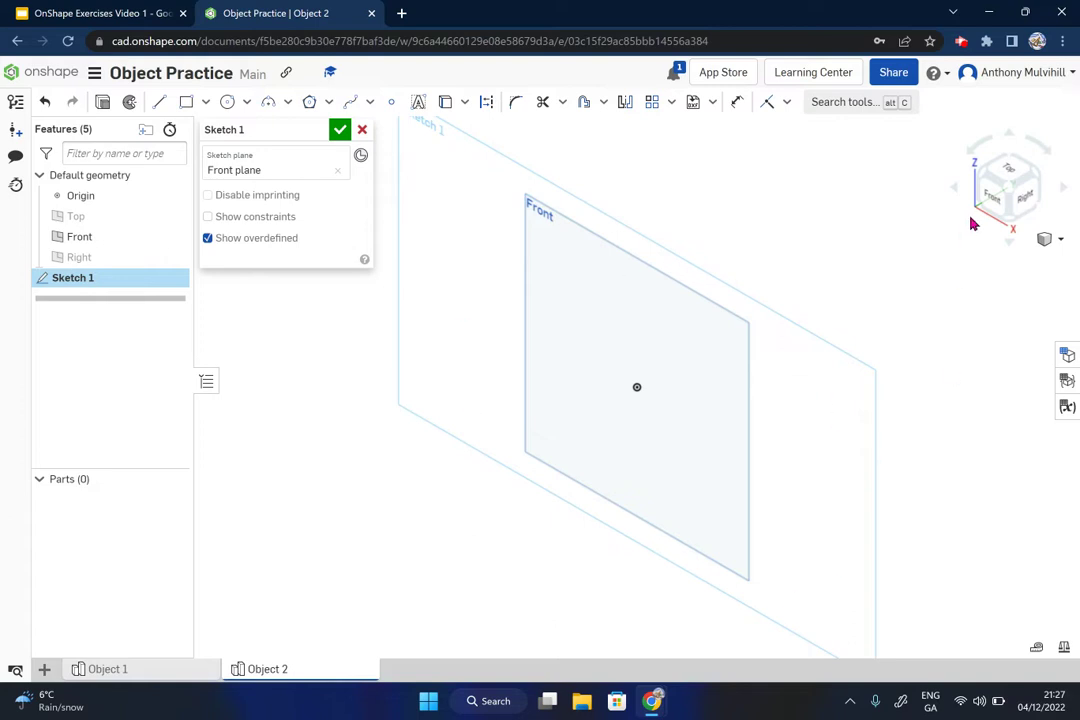
click(992, 195)
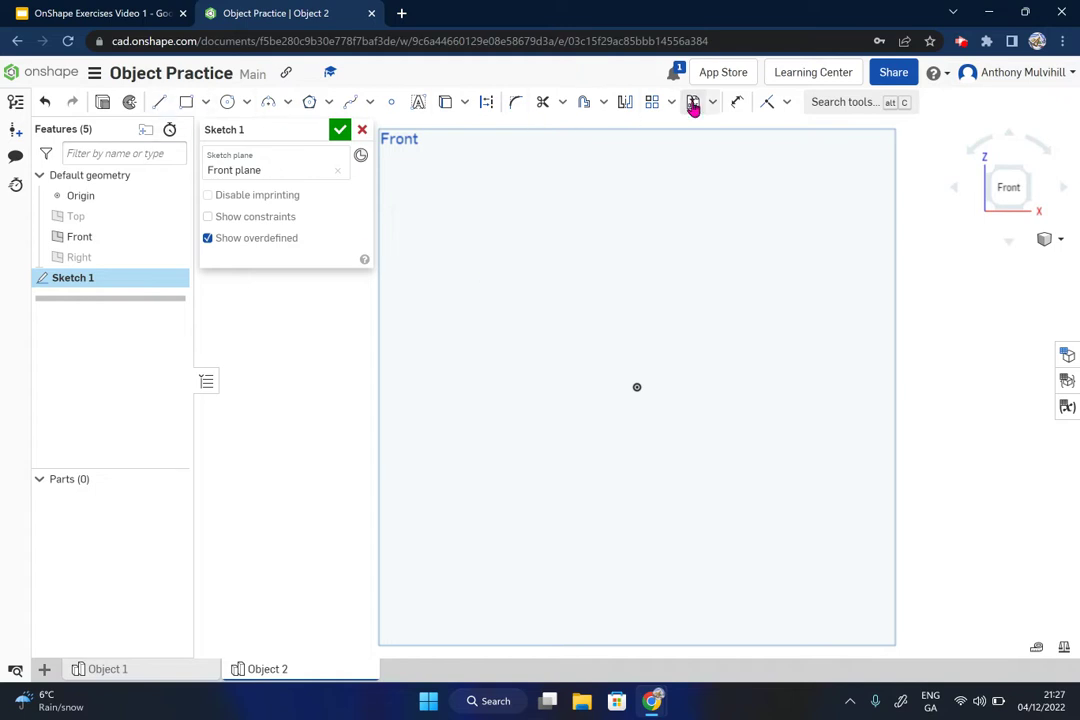
Step: Sketch a closed L-shaped profile starting at the origin, about 74 mm wide and 47 mm high, with its upright on the side away from the origin
click(160, 104)
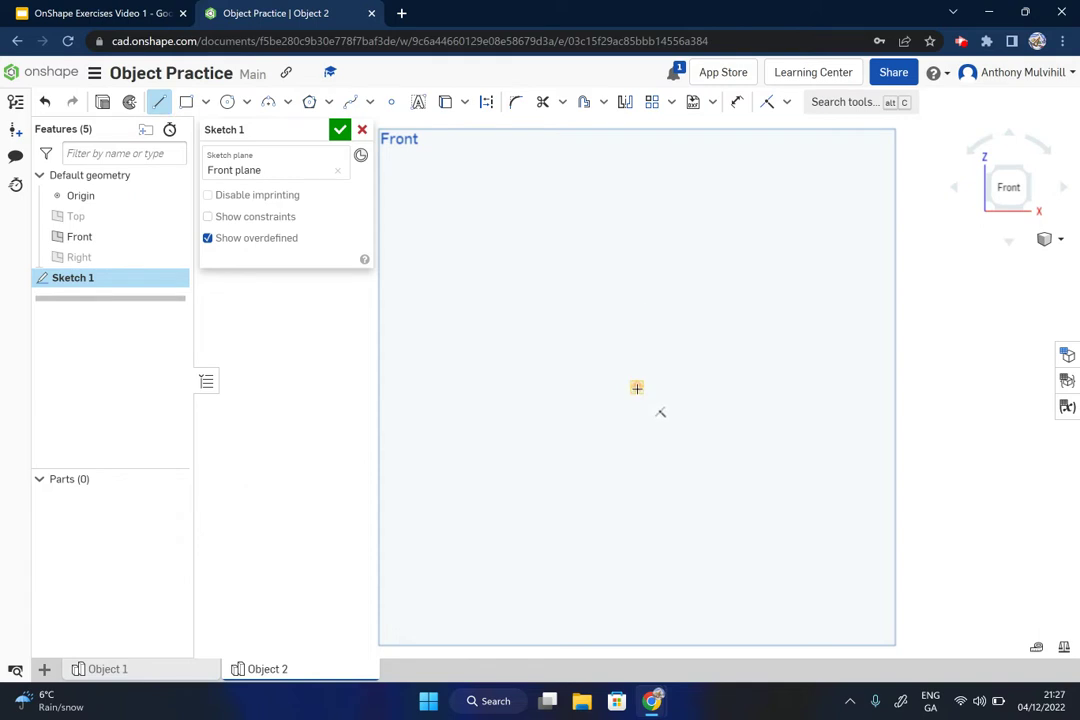
click(637, 387)
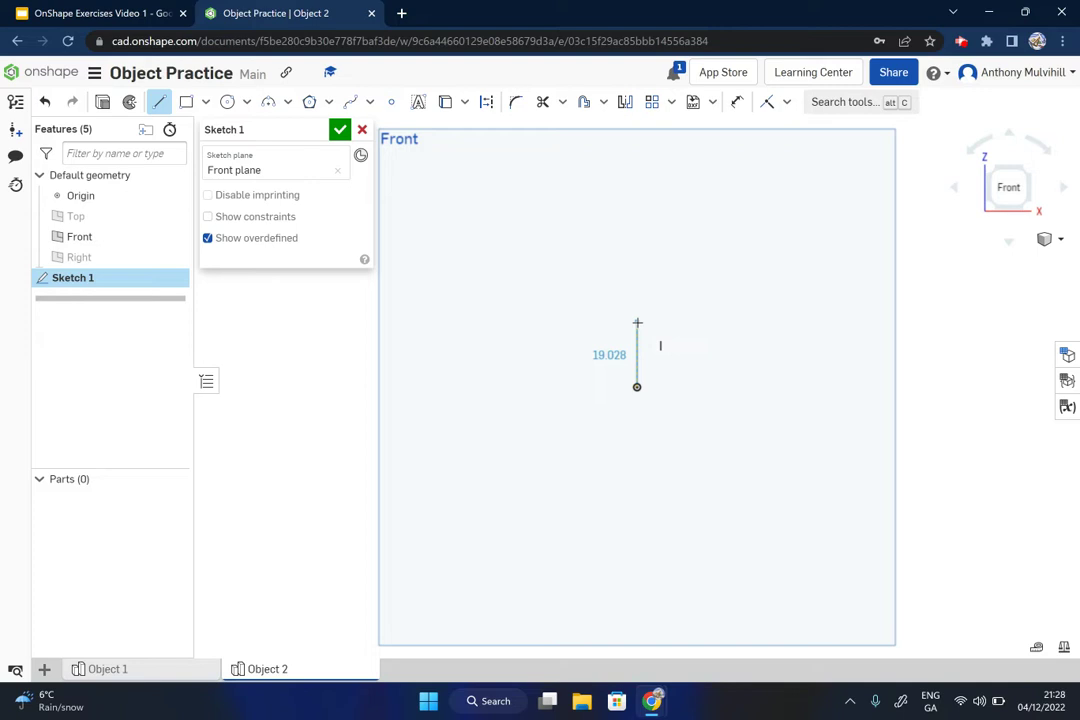
click(637, 323)
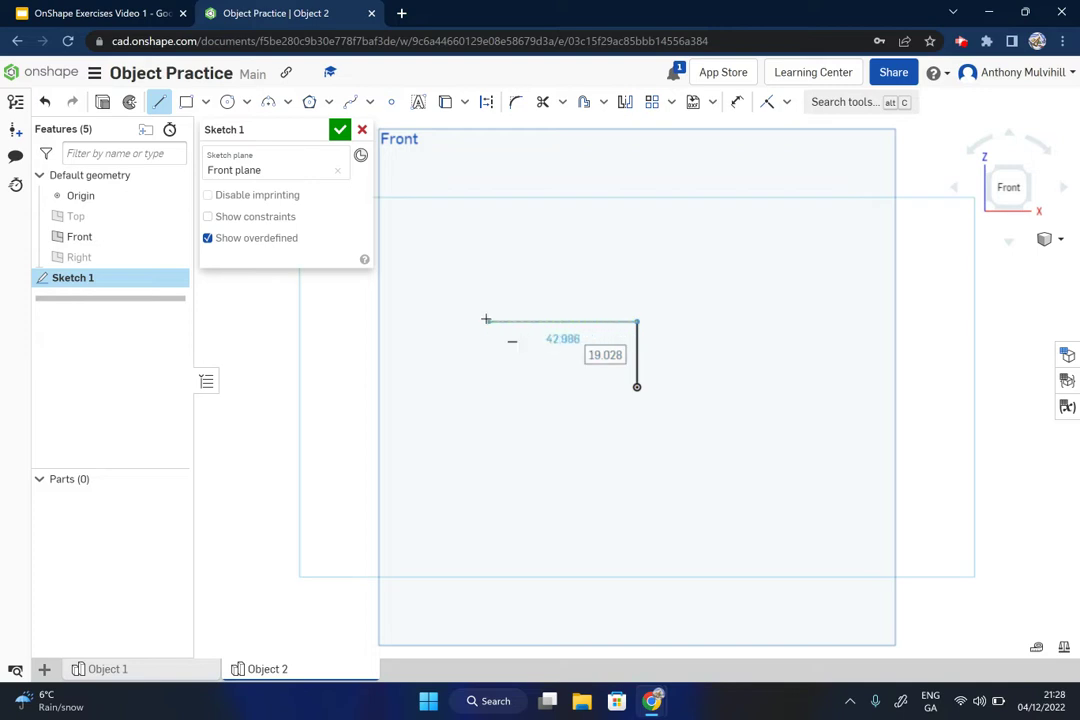
click(436, 320)
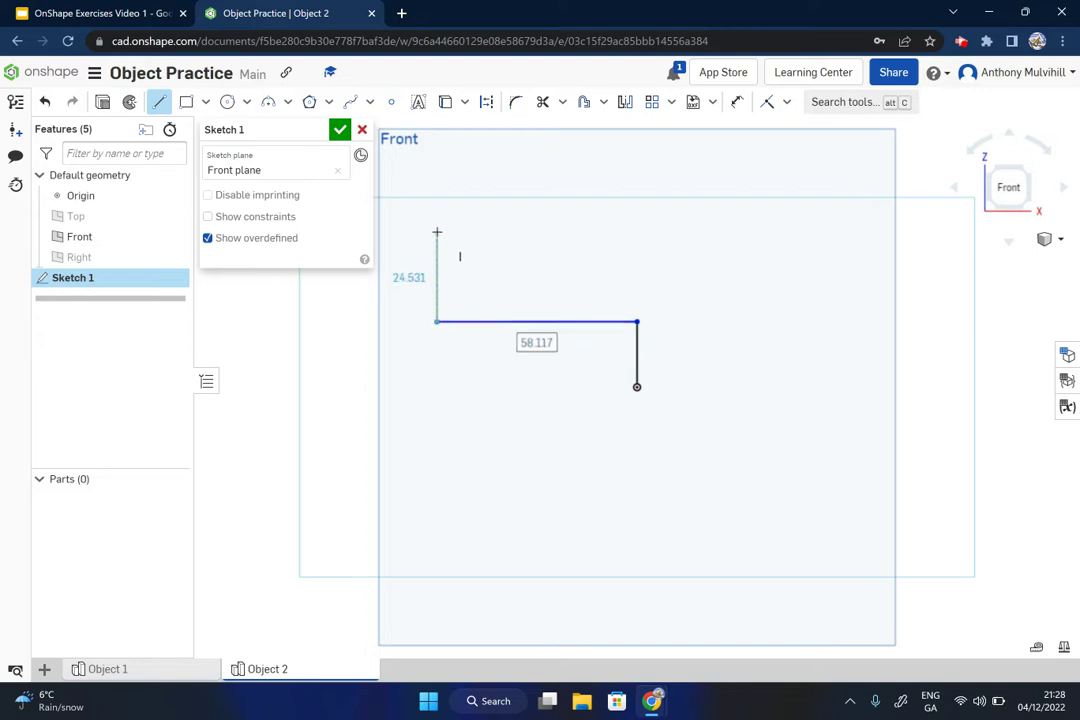
click(437, 227)
click(381, 227)
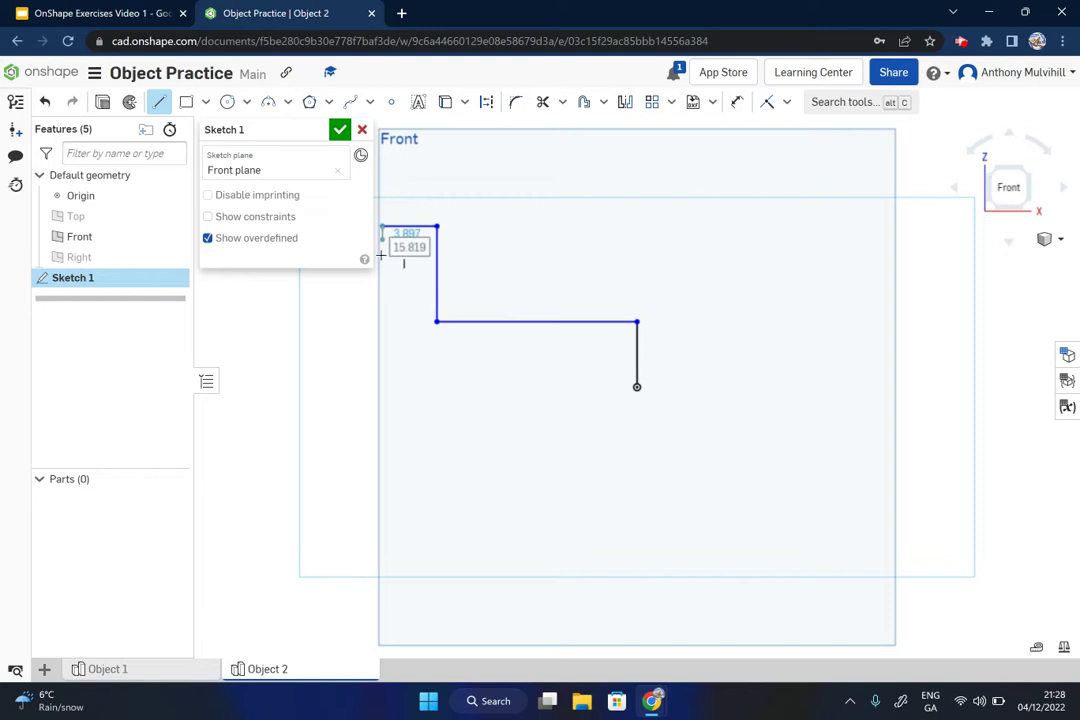
click(383, 386)
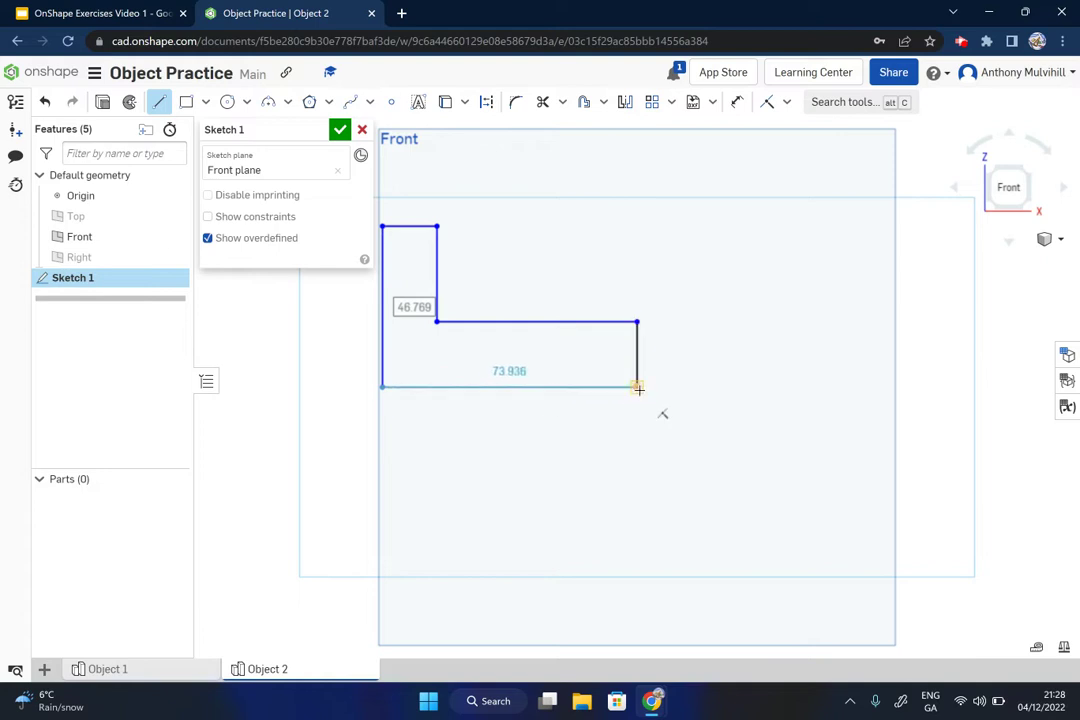
click(637, 387)
Step: Hide the Front plane so that only the L-shaped sketch profile is displayed
scroll(492, 286, down, 2)
scroll(375, 267, down, 2)
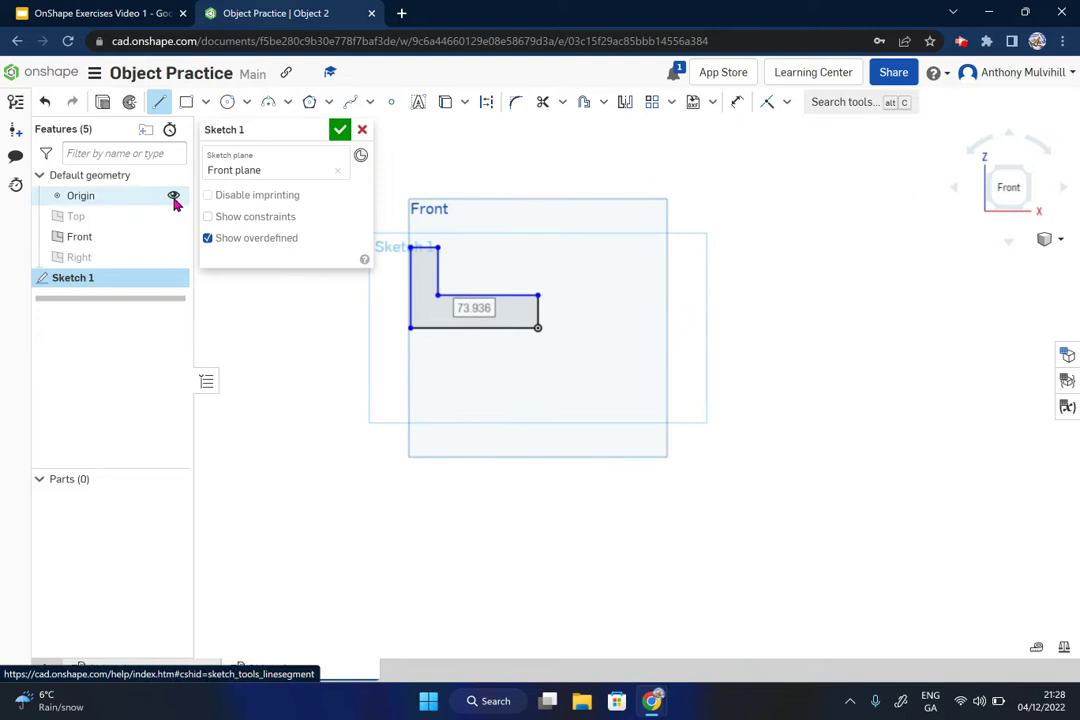
click(174, 240)
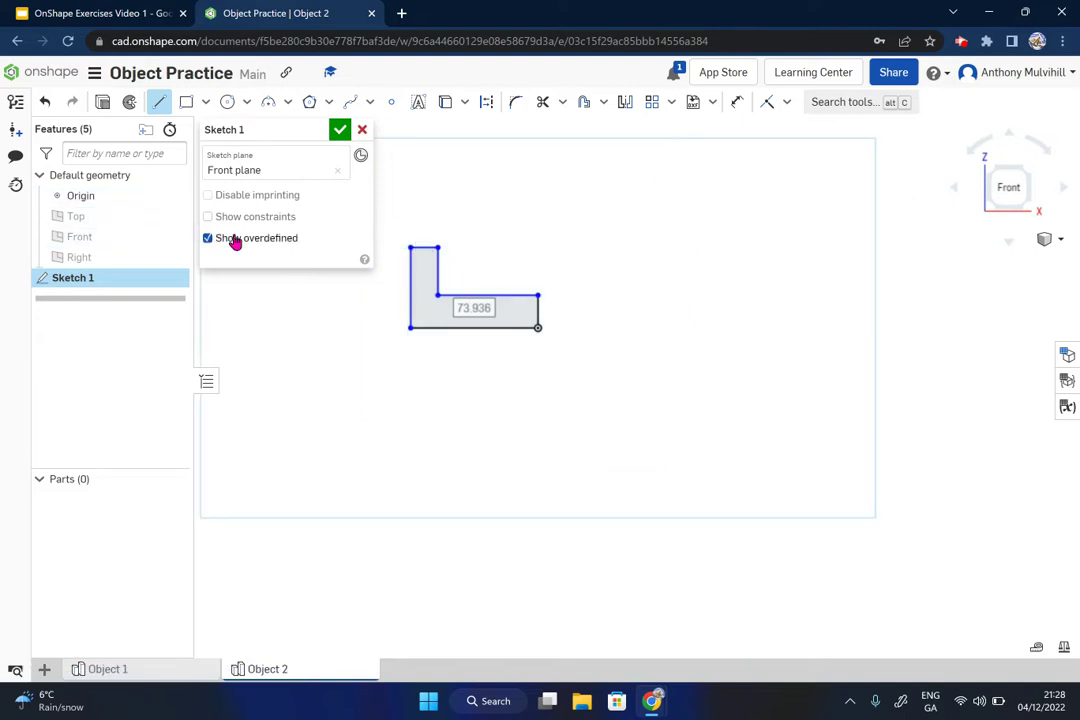
scroll(419, 246, down, 2)
scroll(410, 212, down, 2)
scroll(402, 224, up, 4)
scroll(413, 289, up, 7)
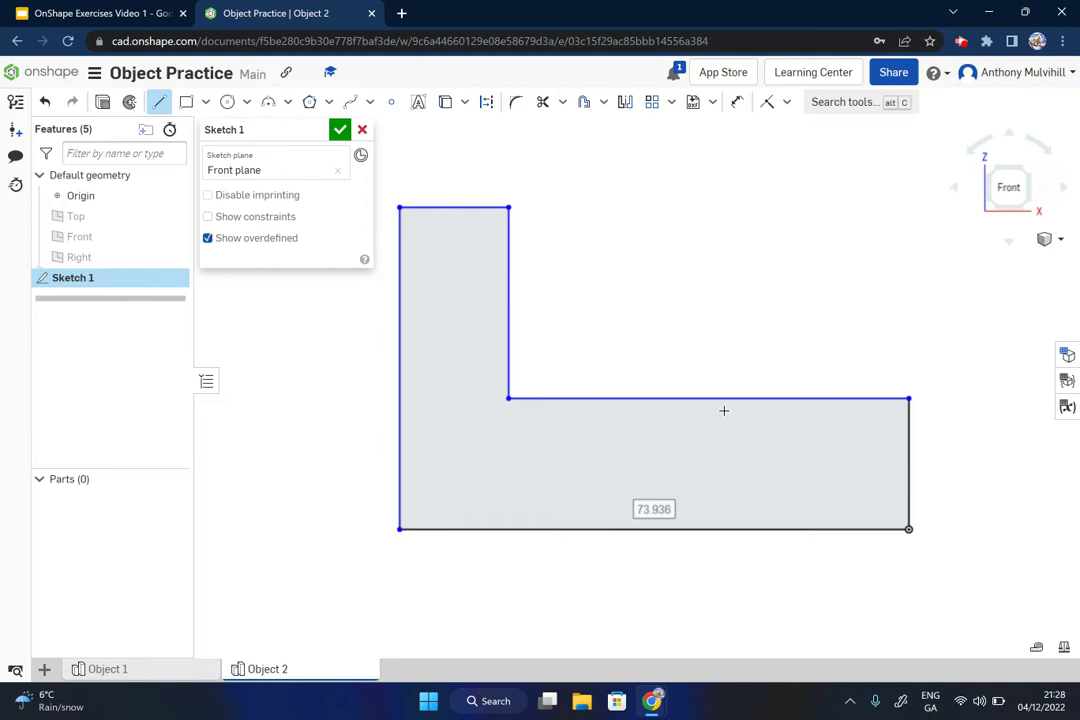
Step: Dimension the L profile's bottom edge to 100 mm
click(739, 106)
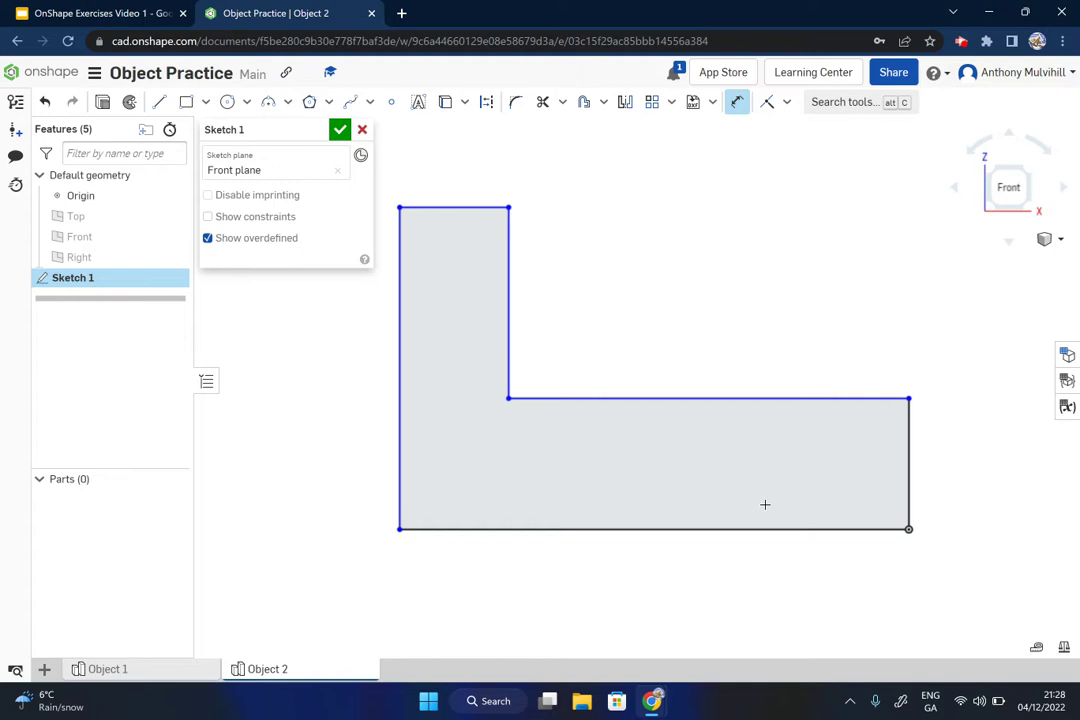
click(653, 530)
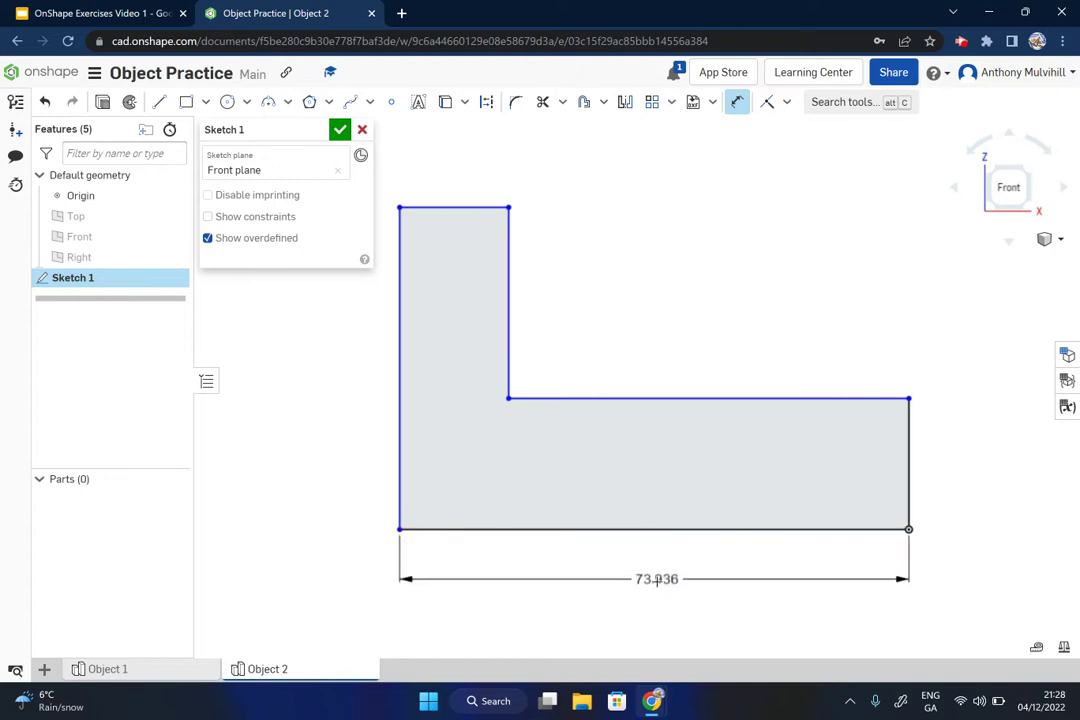
click(655, 592)
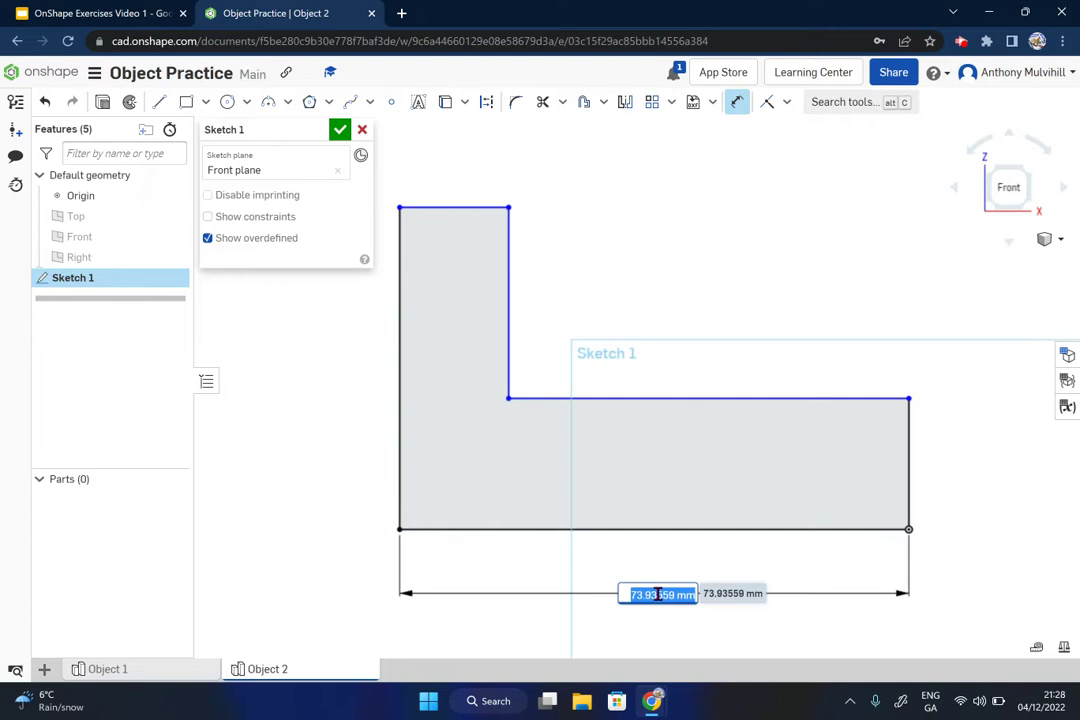
text(10)
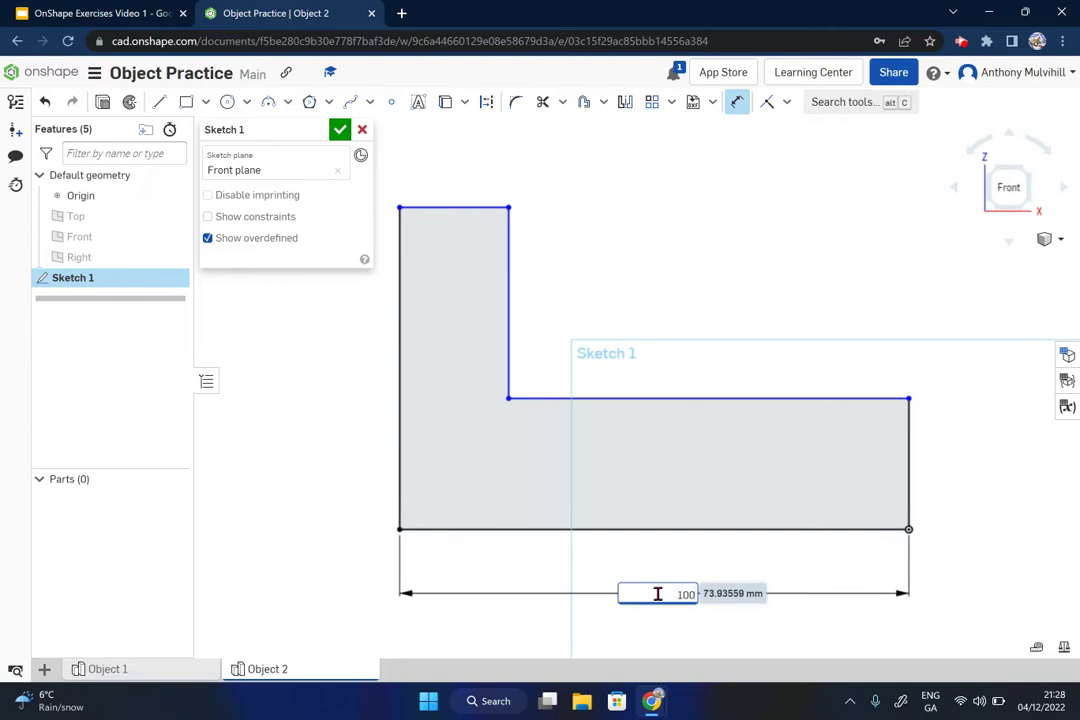
text(0)
key(Return)
Step: Dimension the L profile's full-height outer vertical edge to 75 mm
scroll(658, 593, down, 3)
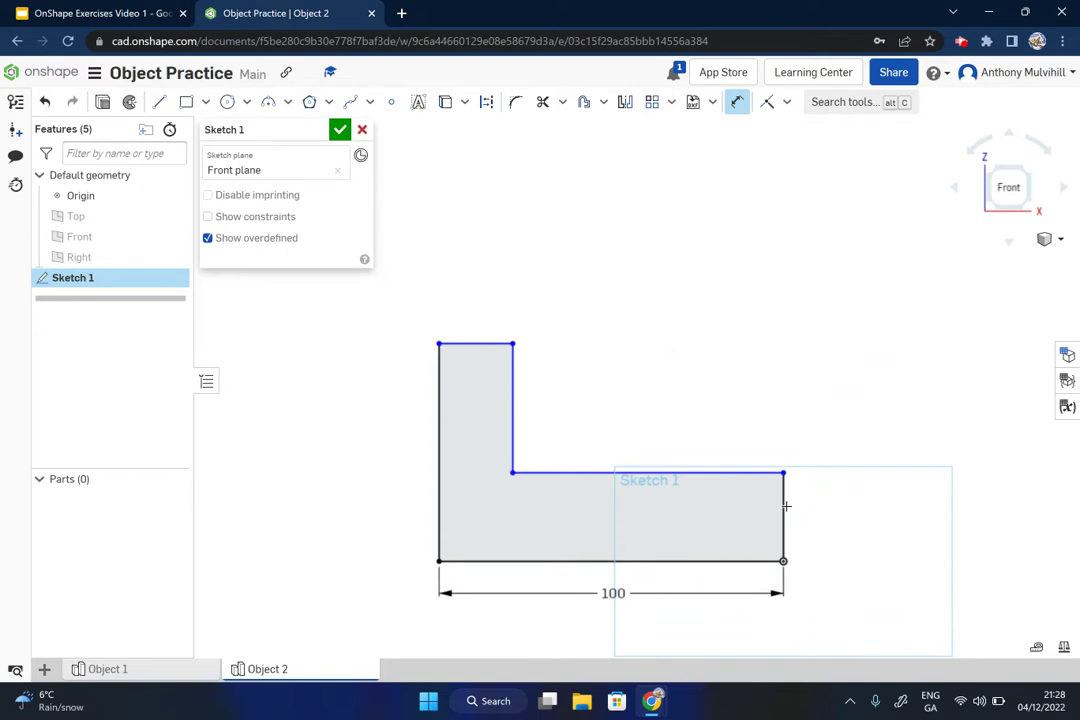
click(441, 468)
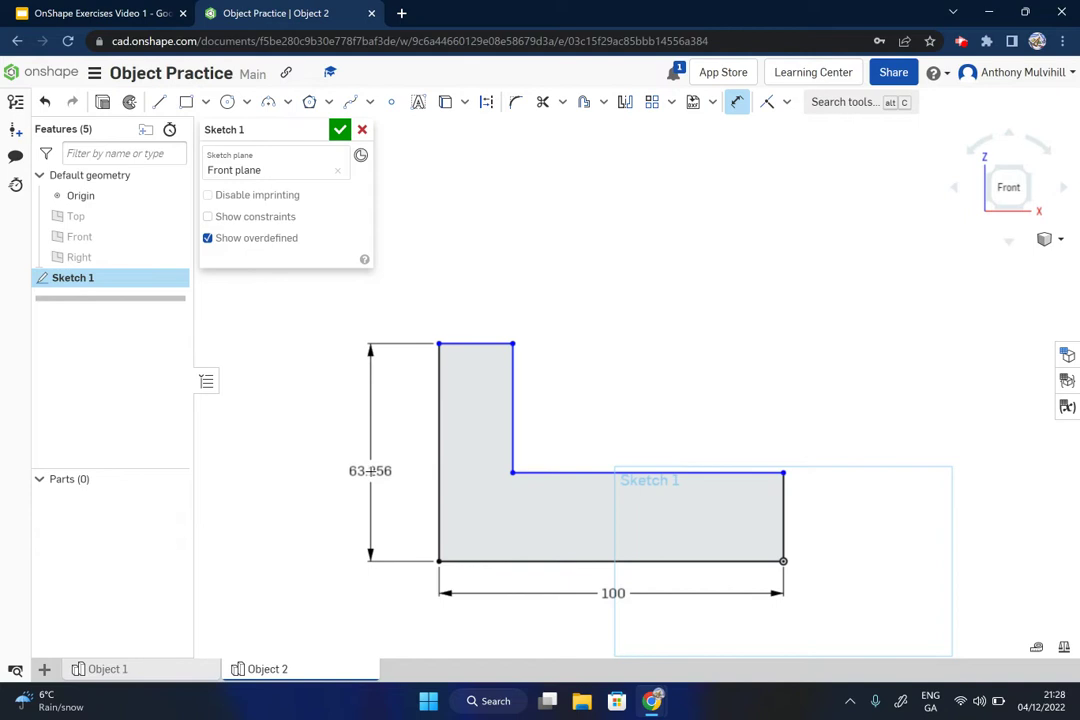
click(371, 472)
text(7)
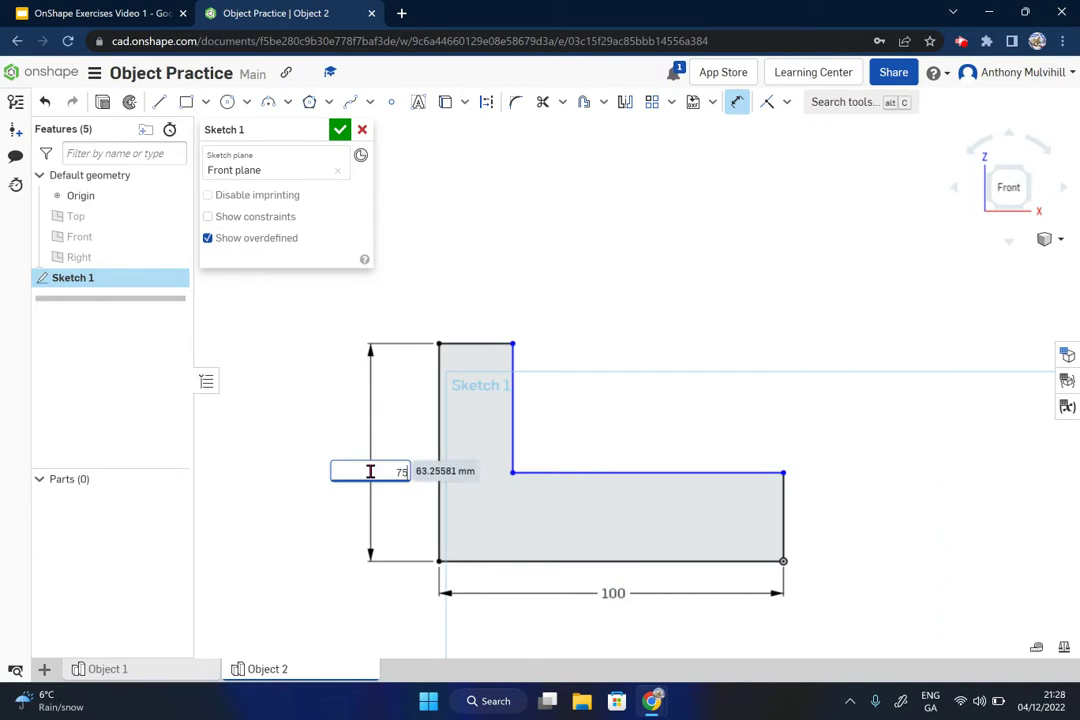
text(5)
key(Return)
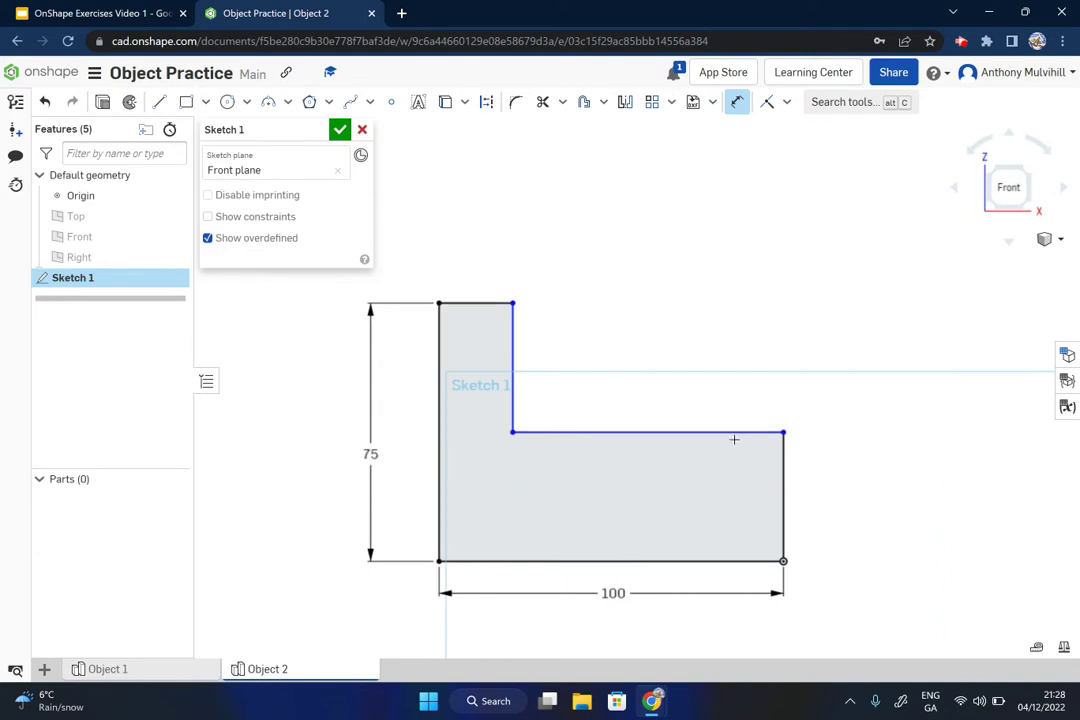
Step: Dimension the short vertical end of the base and the top edge of the upright to 25 mm each
click(785, 502)
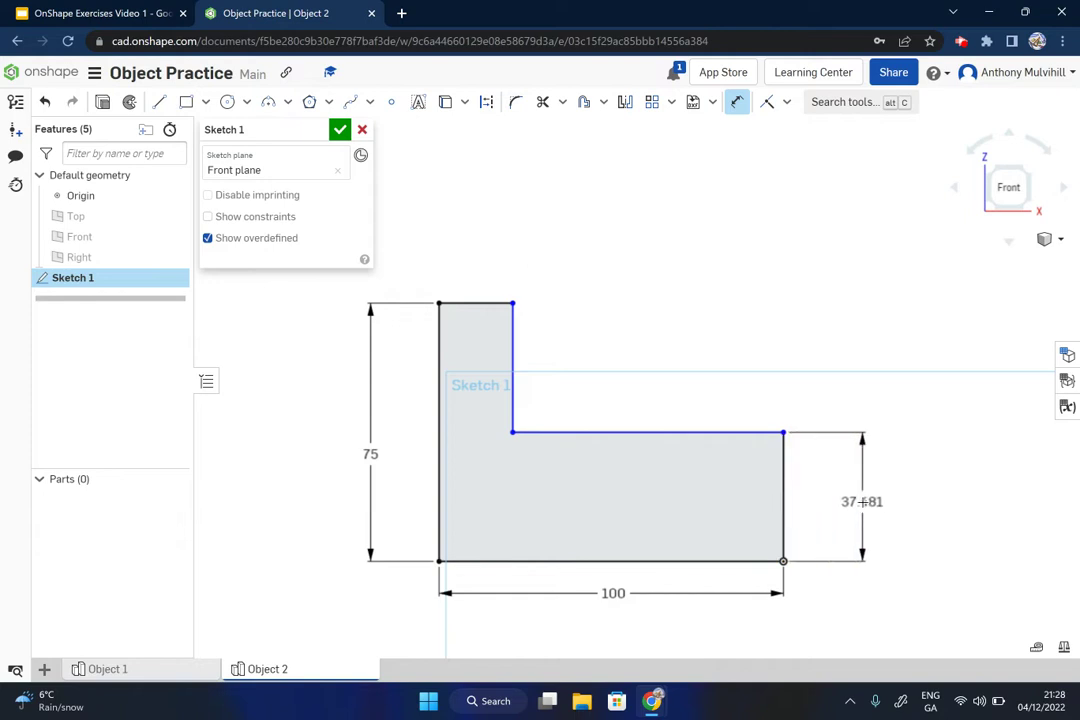
click(862, 501)
text(25)
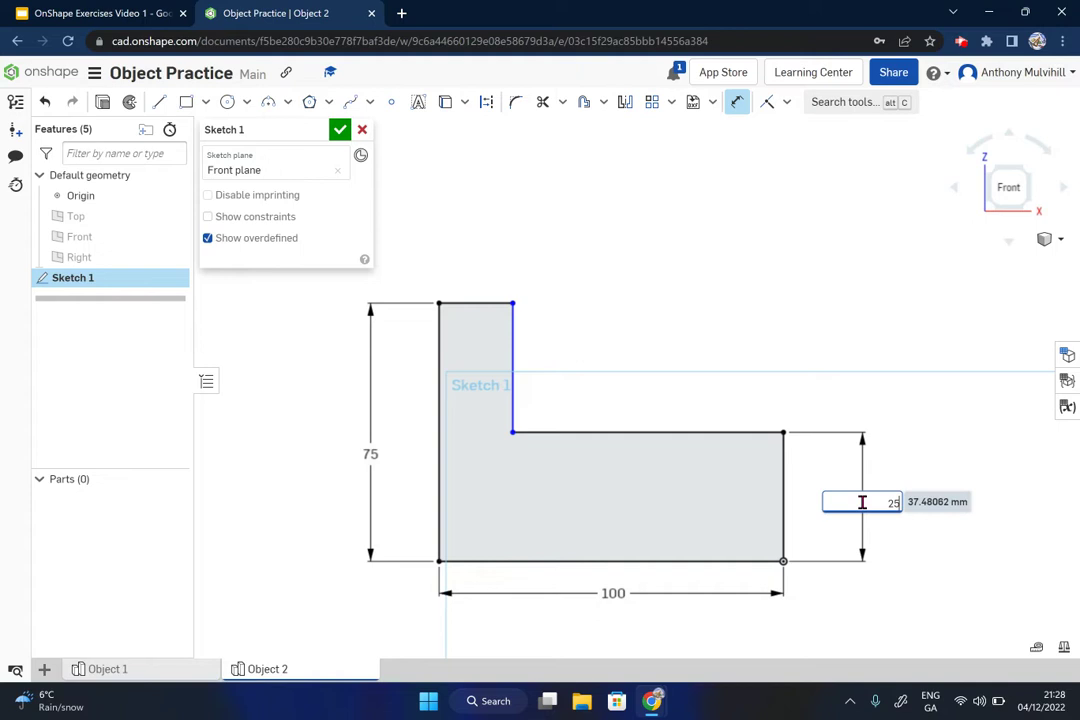
key(Return)
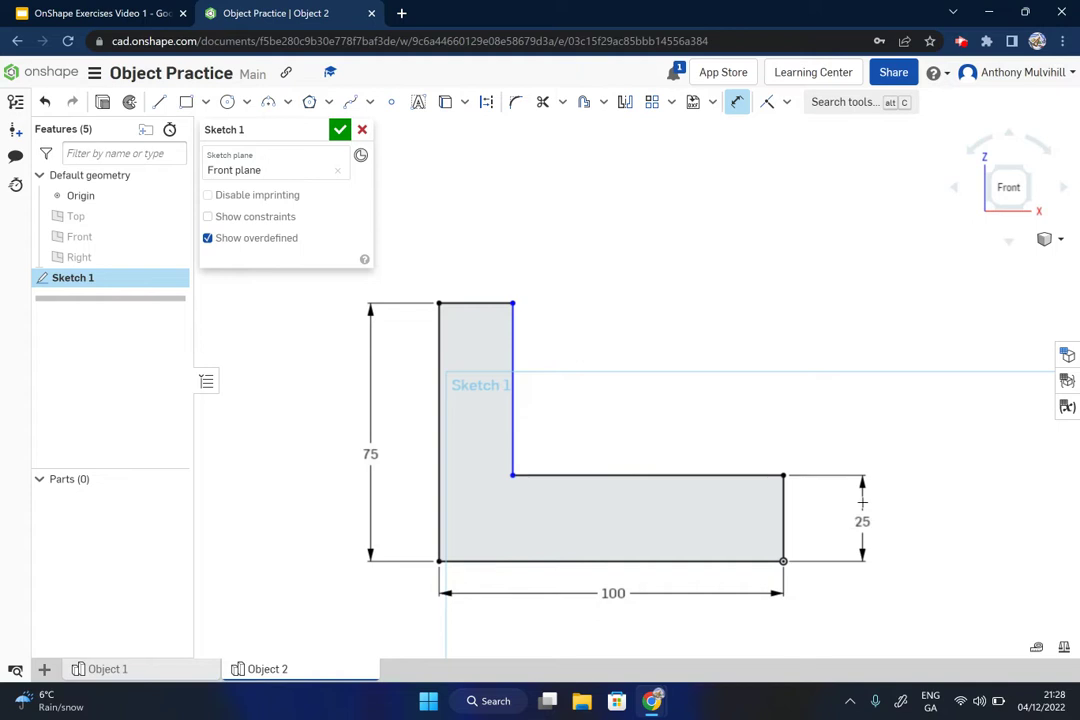
click(481, 303)
click(478, 252)
text(25)
key(Return)
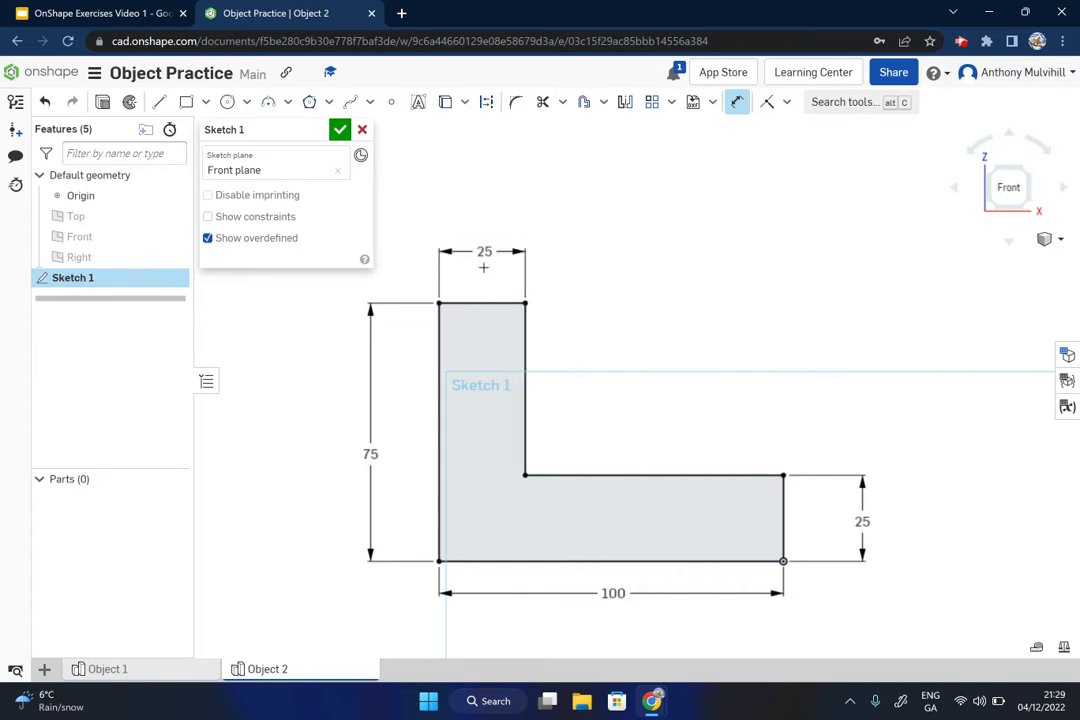
Step: Check the block's depth on the Object 2 slide in Google Slides, and extrude the L profile 75 mm as a new blind solid in Onshape
click(1029, 168)
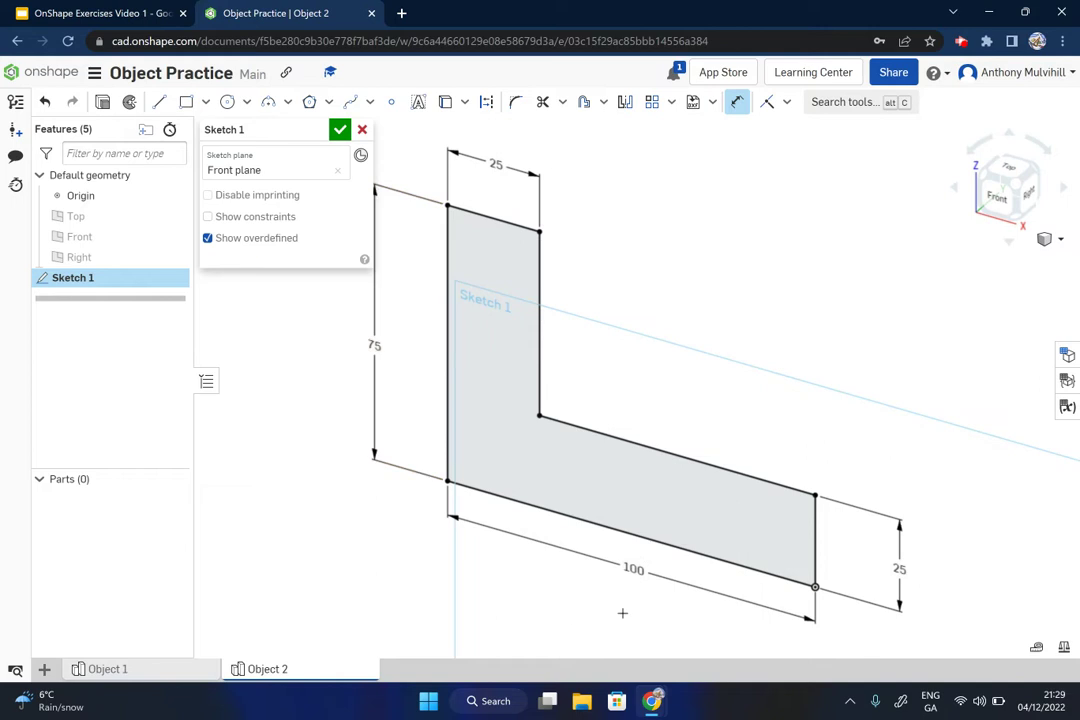
click(97, 14)
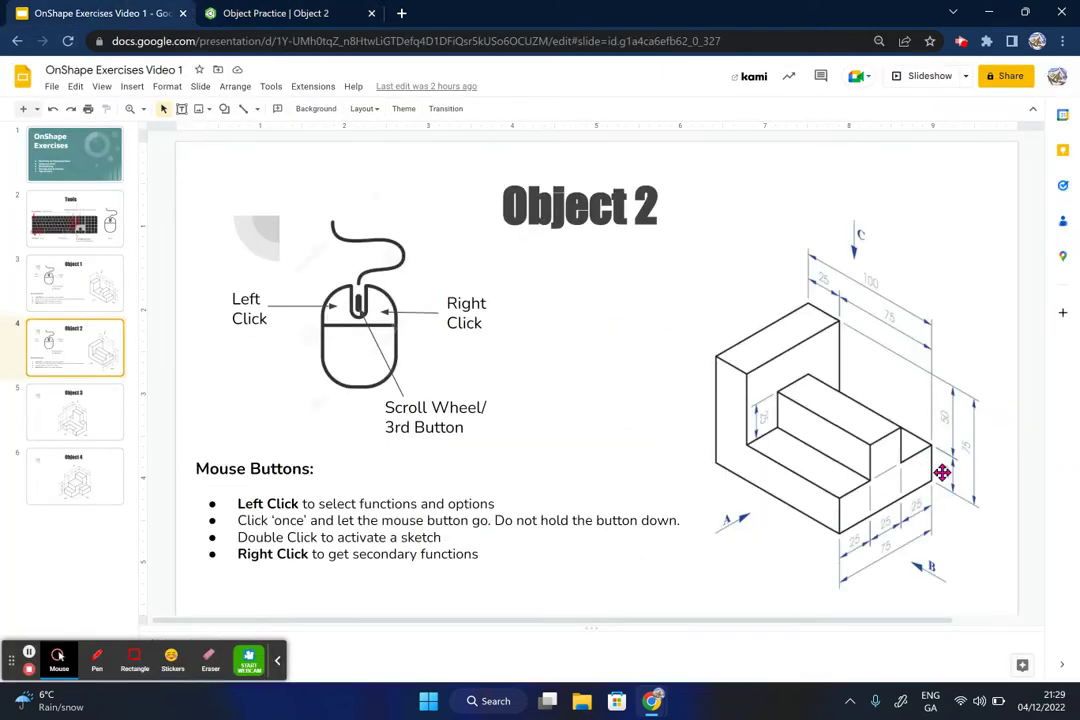
click(278, 13)
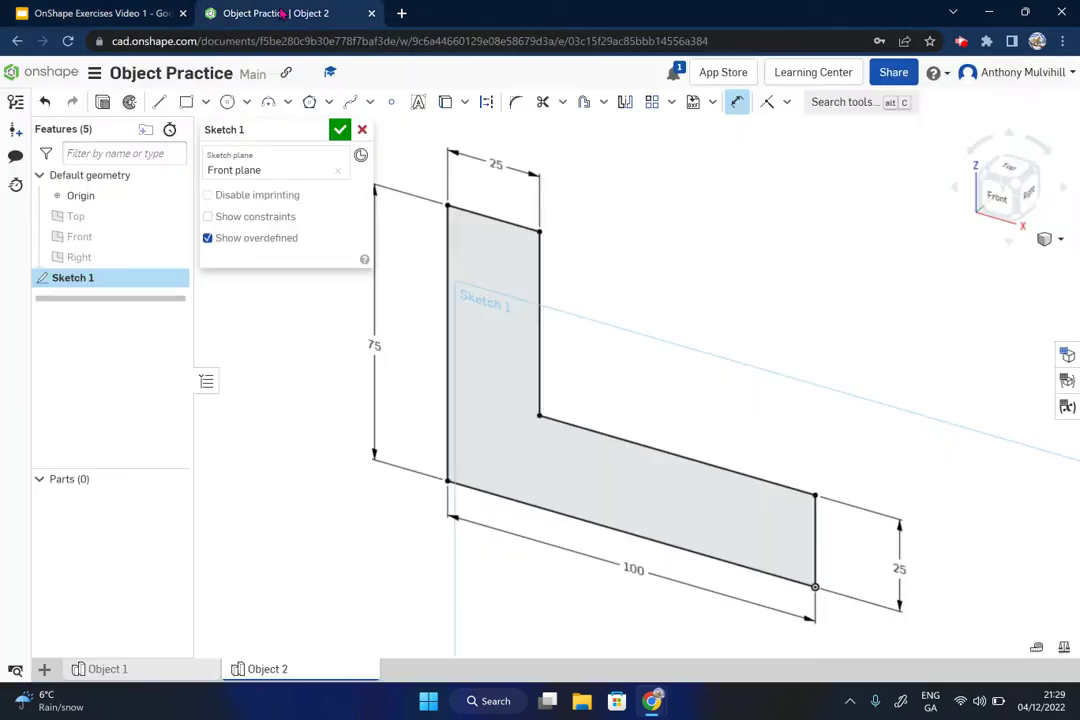
click(103, 104)
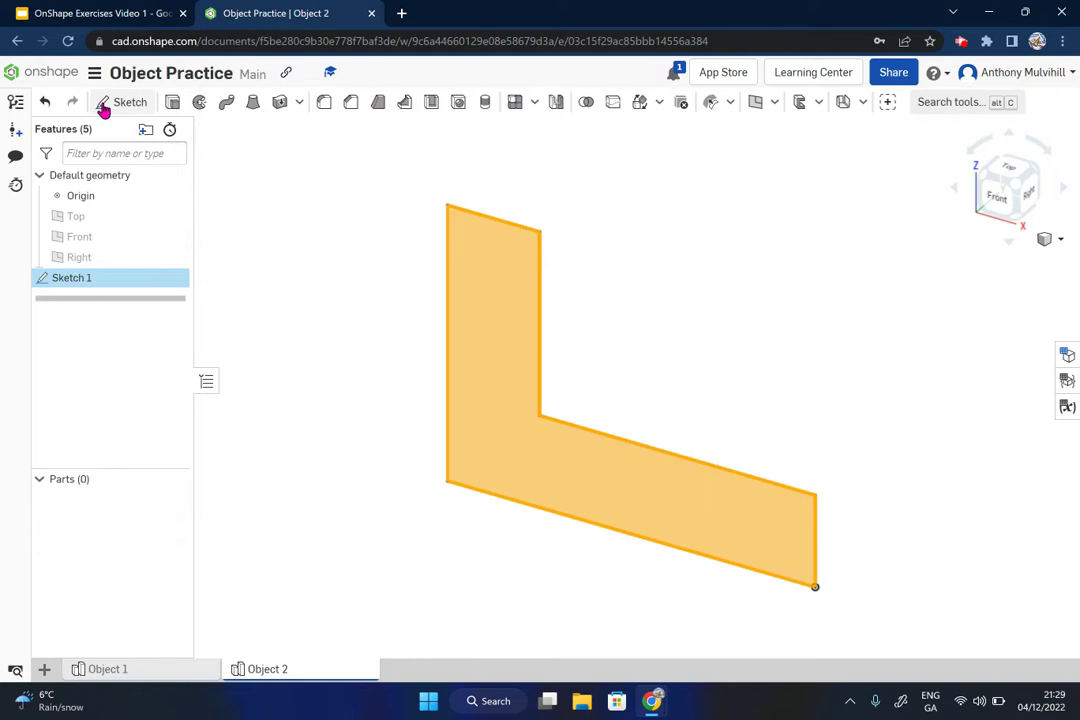
click(329, 256)
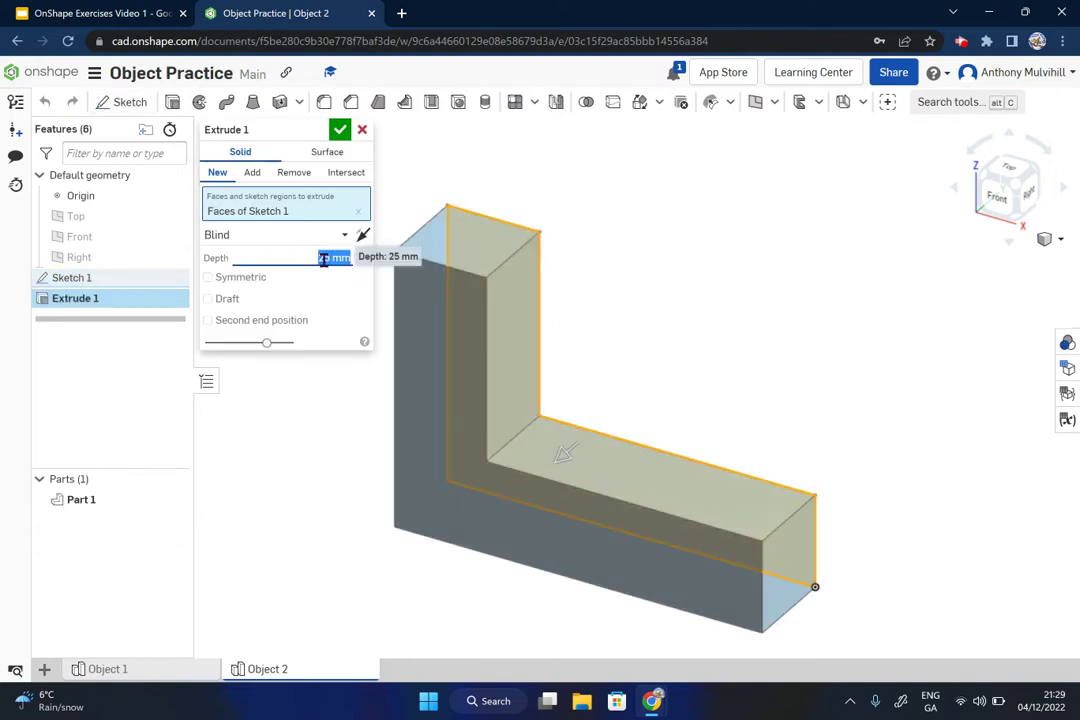
text(75)
key(Return)
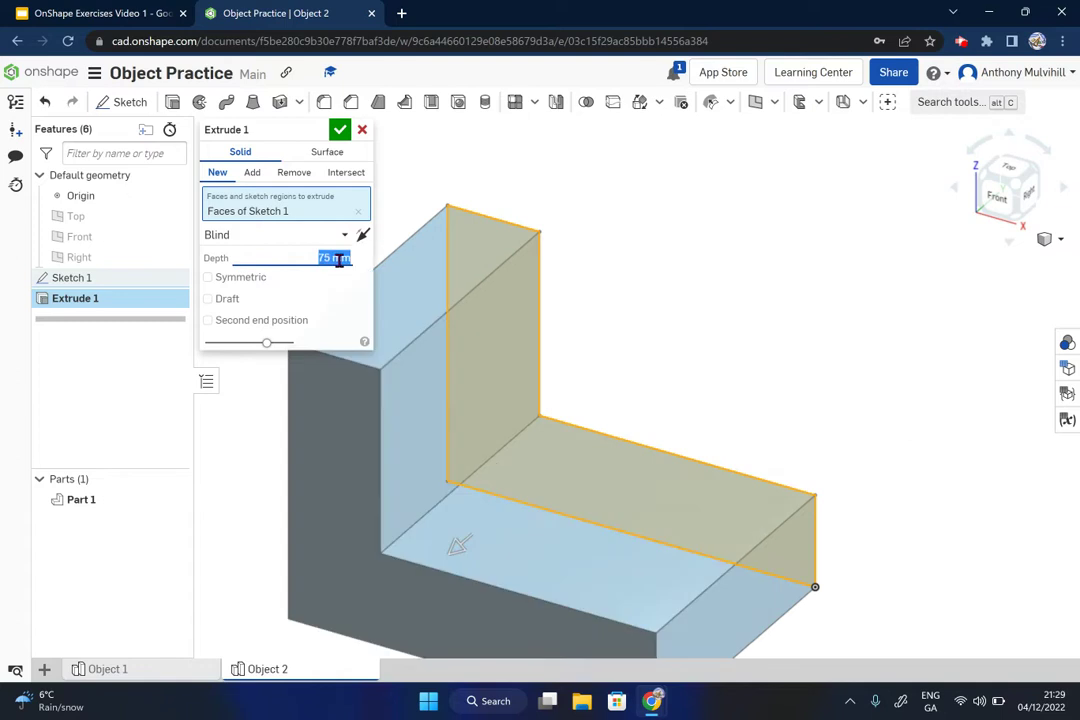
click(341, 133)
scroll(525, 338, down, 5)
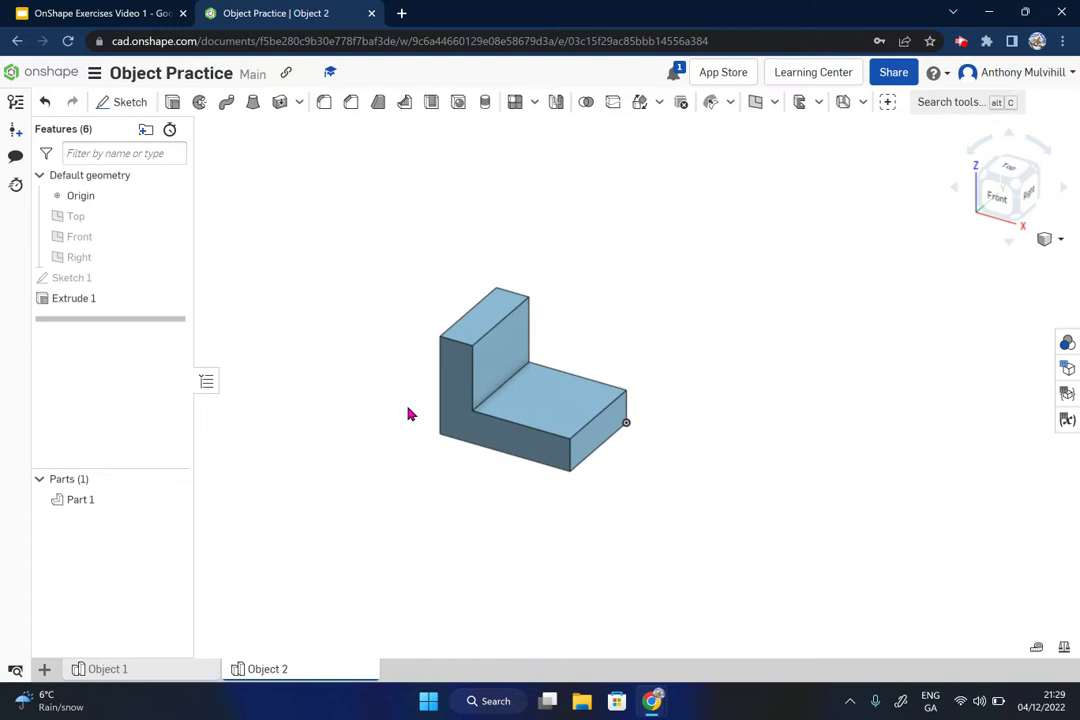
scroll(394, 352, up, 2)
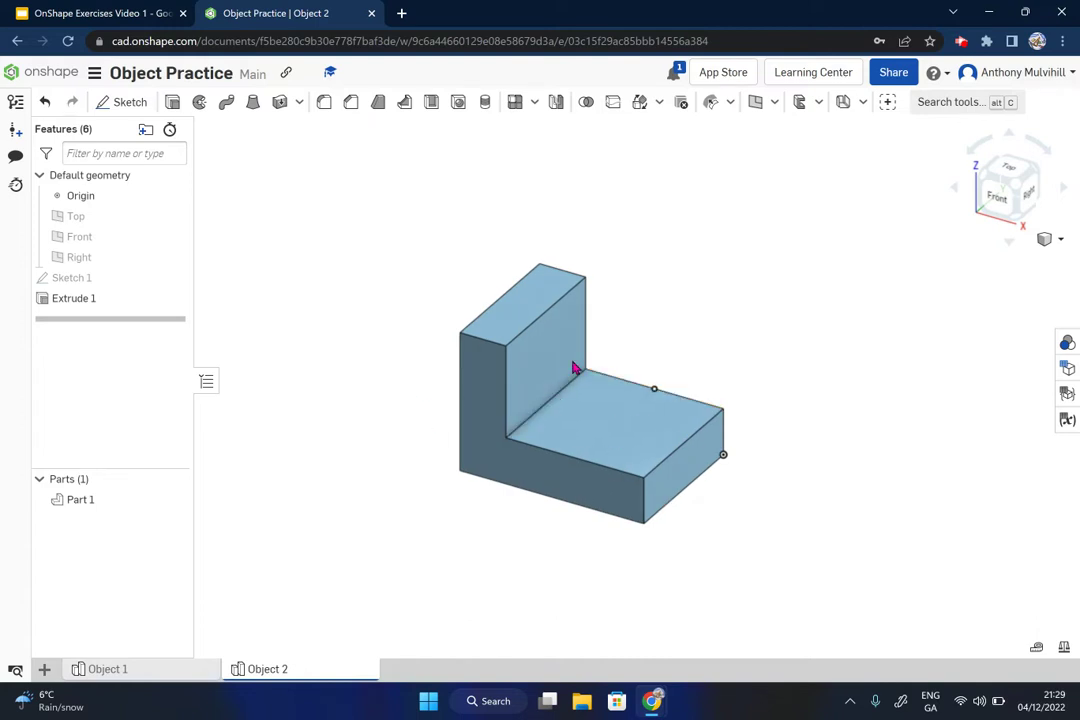
Step: Review the raised block on the Object 2 slide, and start an Onshape sketch on the base's upper face, viewed from the top
click(125, 12)
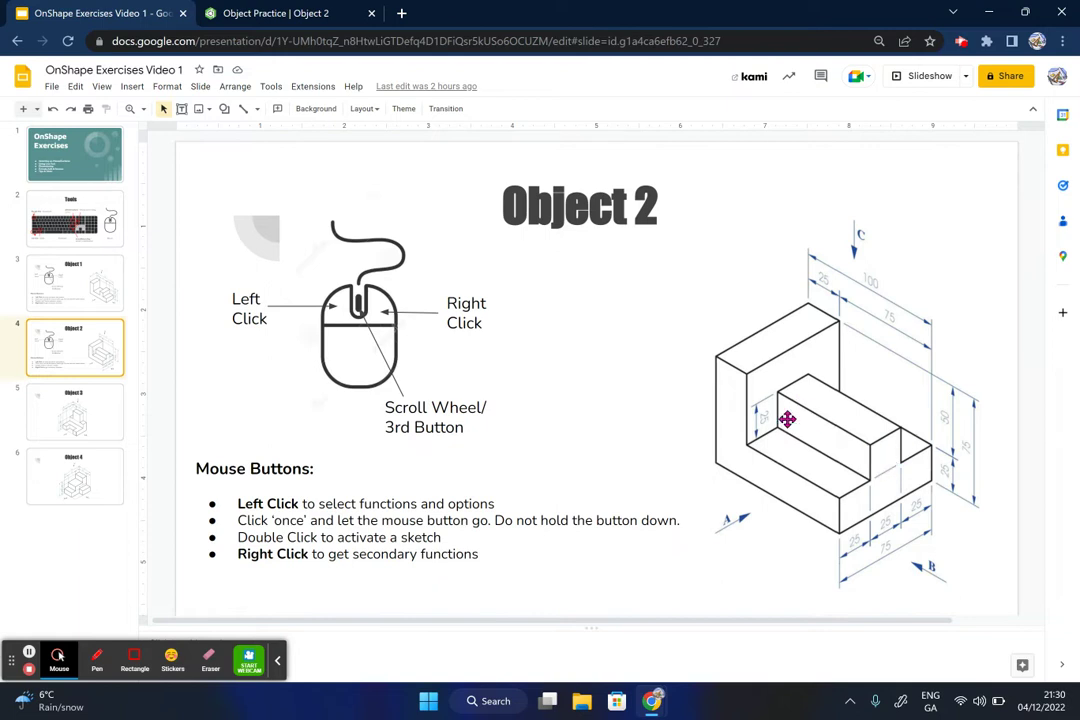
click(281, 12)
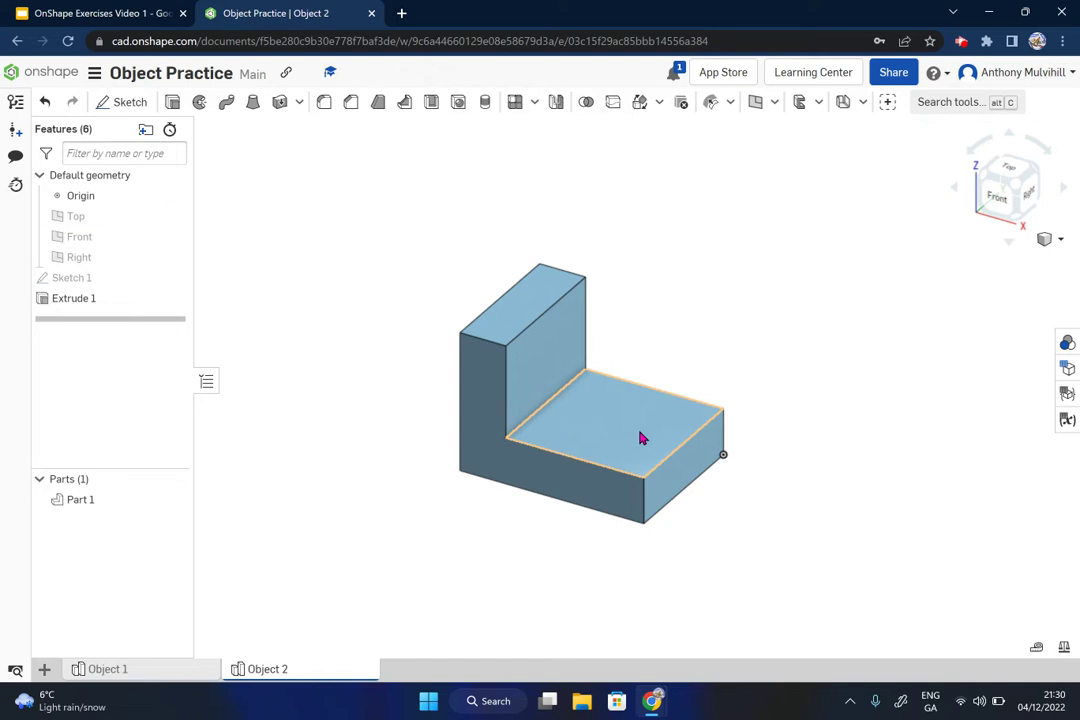
click(116, 104)
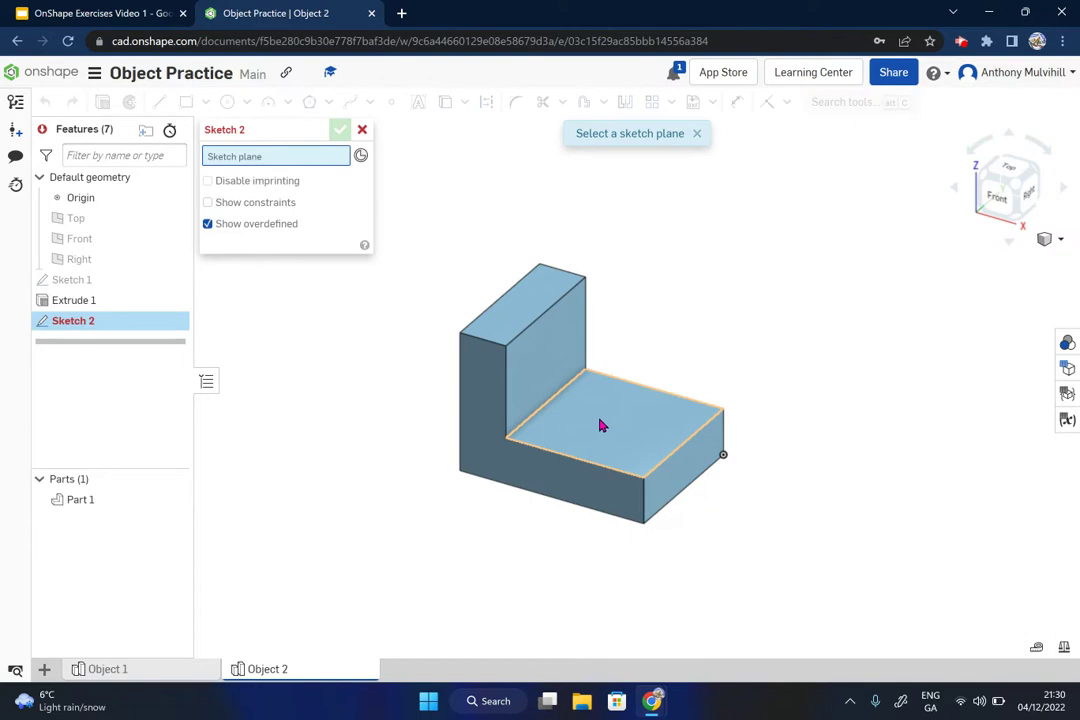
click(601, 426)
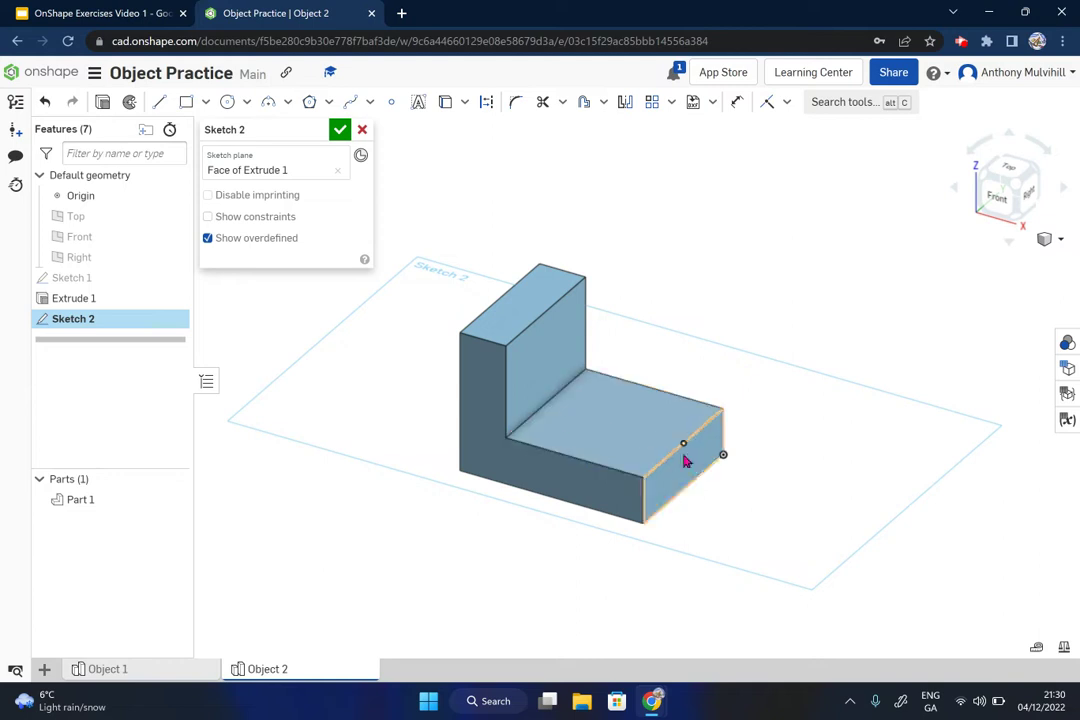
mouse_move(731, 476)
right_down()
mouse_move(760, 445)
mouse_move(774, 465)
mouse_move(770, 486)
mouse_move(755, 487)
right_up()
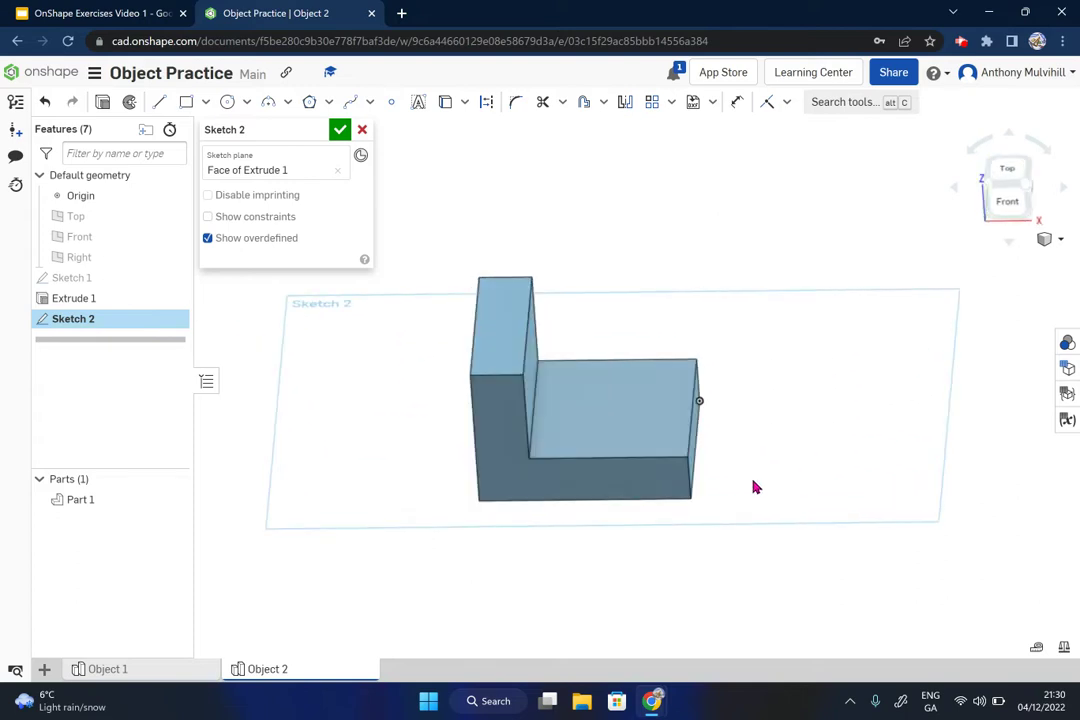
click(1008, 172)
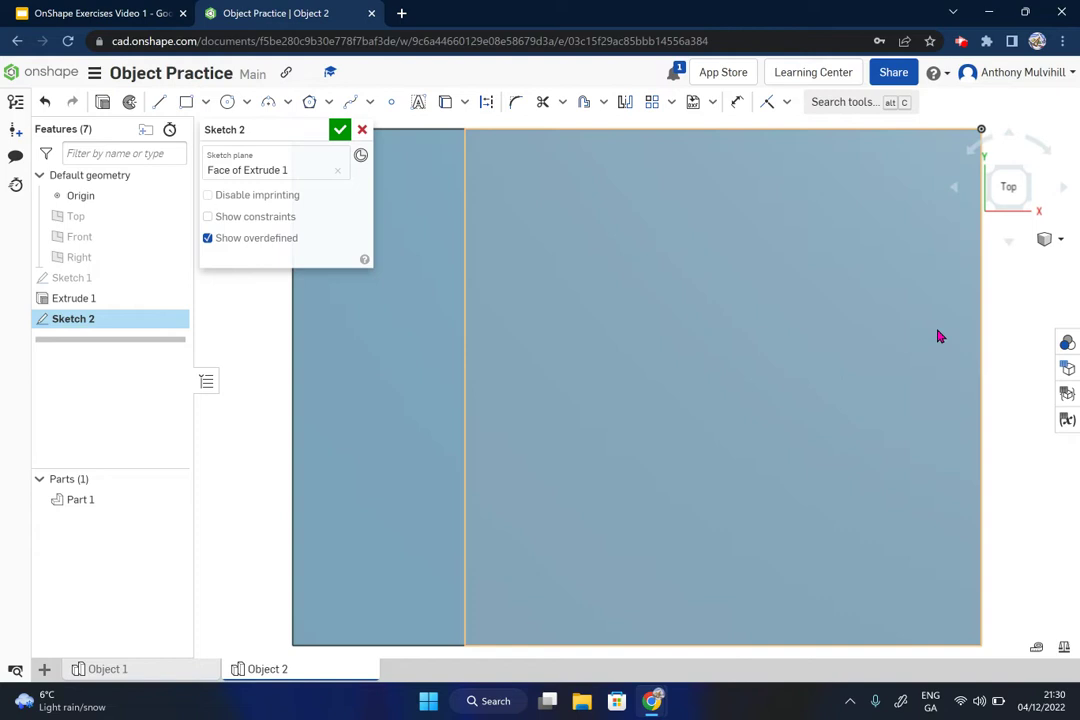
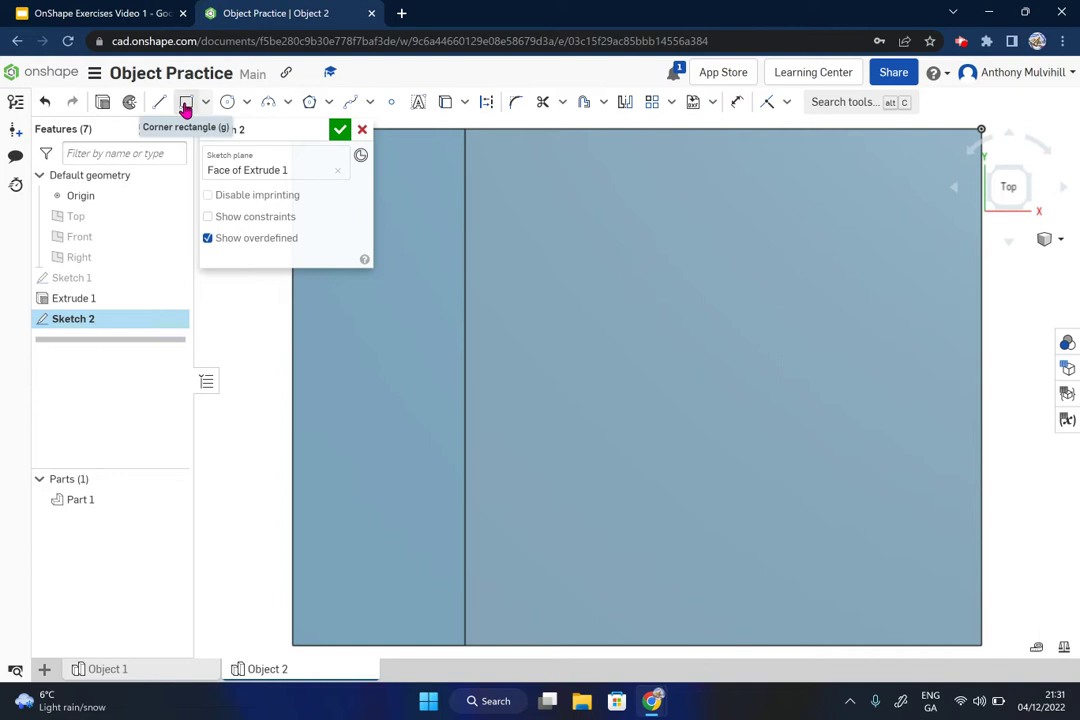
Step: Sketch a corner rectangle 75 by about 23 mm across the base, from the upright's inner edge to the base's outer edge
click(206, 102)
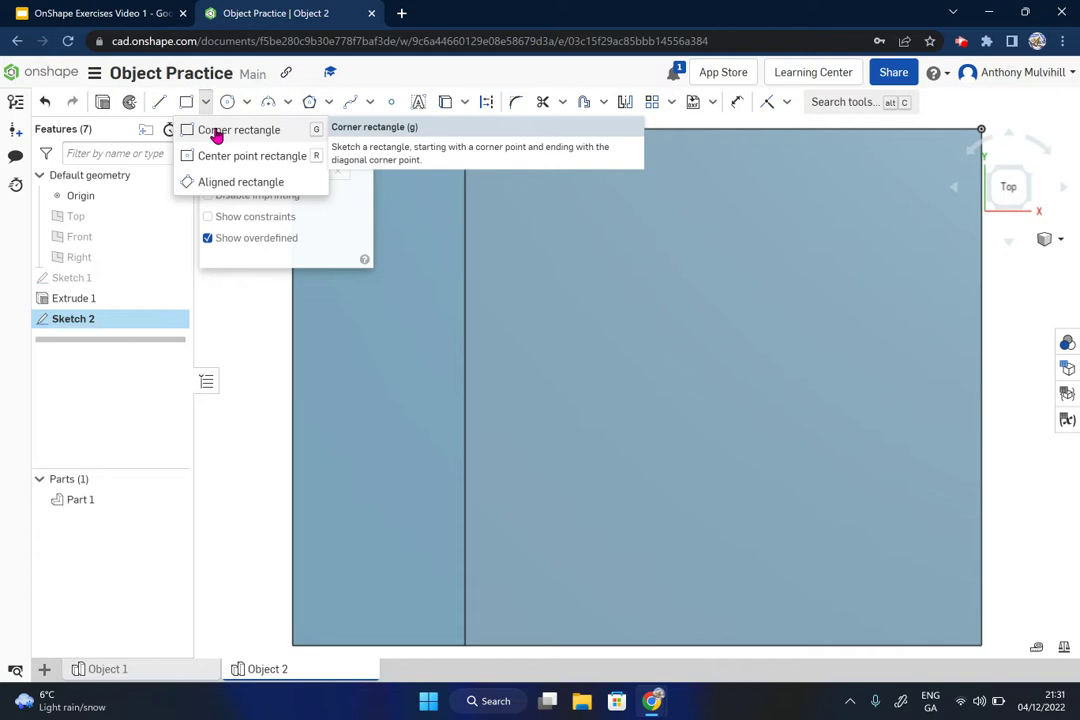
click(216, 134)
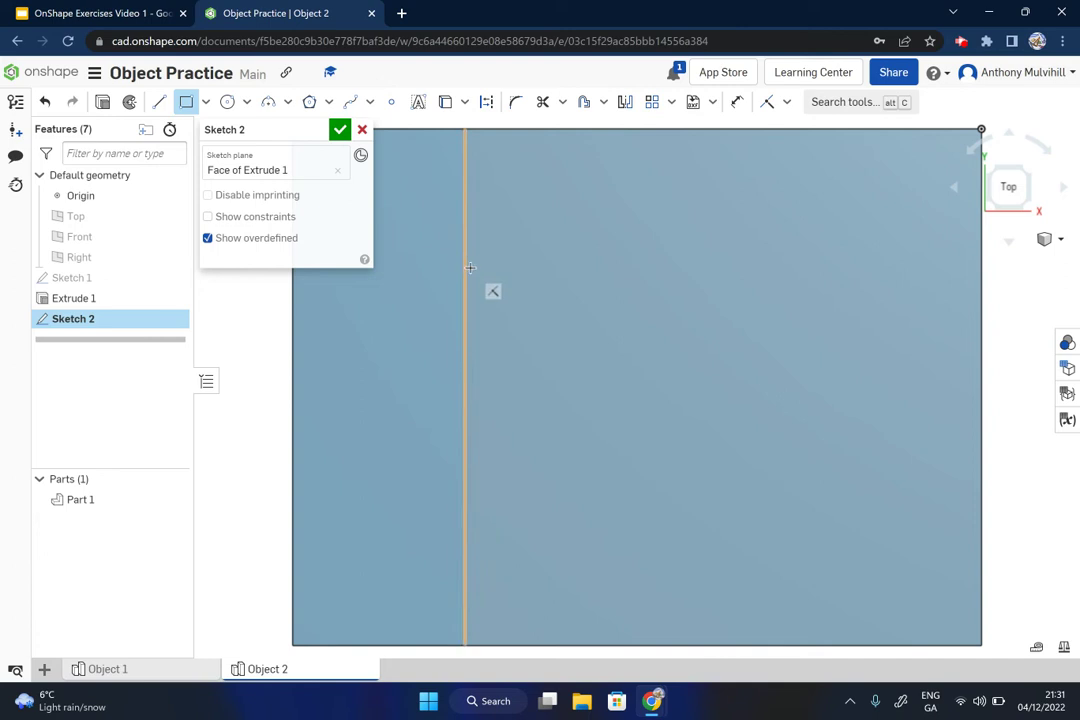
right_drag(826, 330, 812, 316)
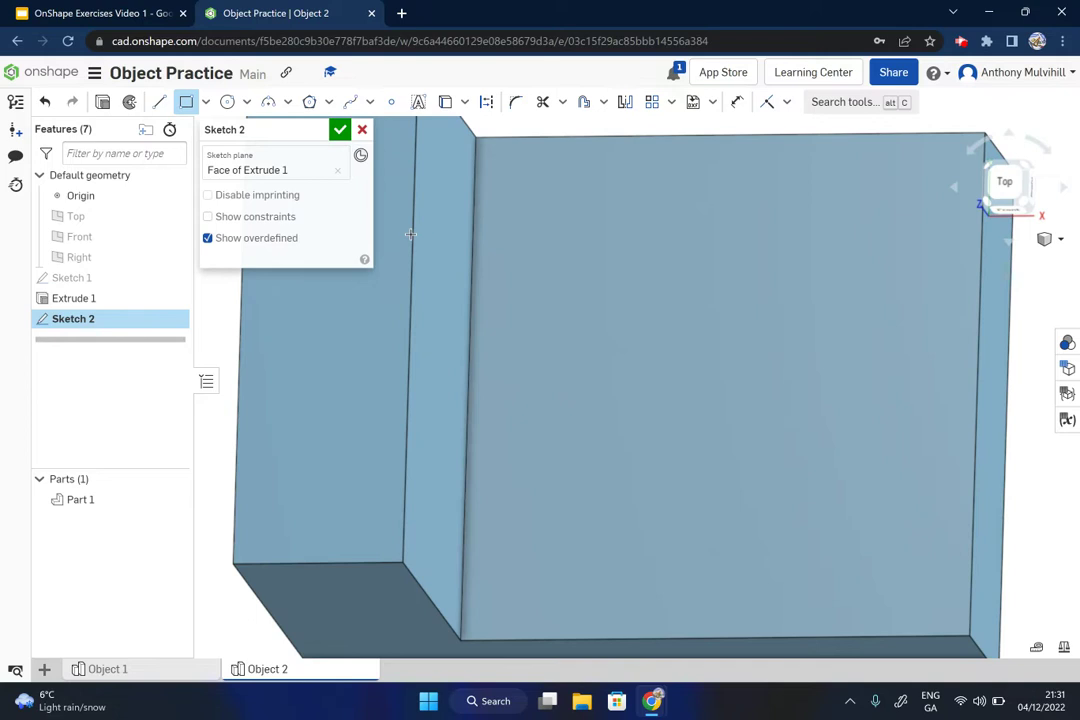
click(1004, 180)
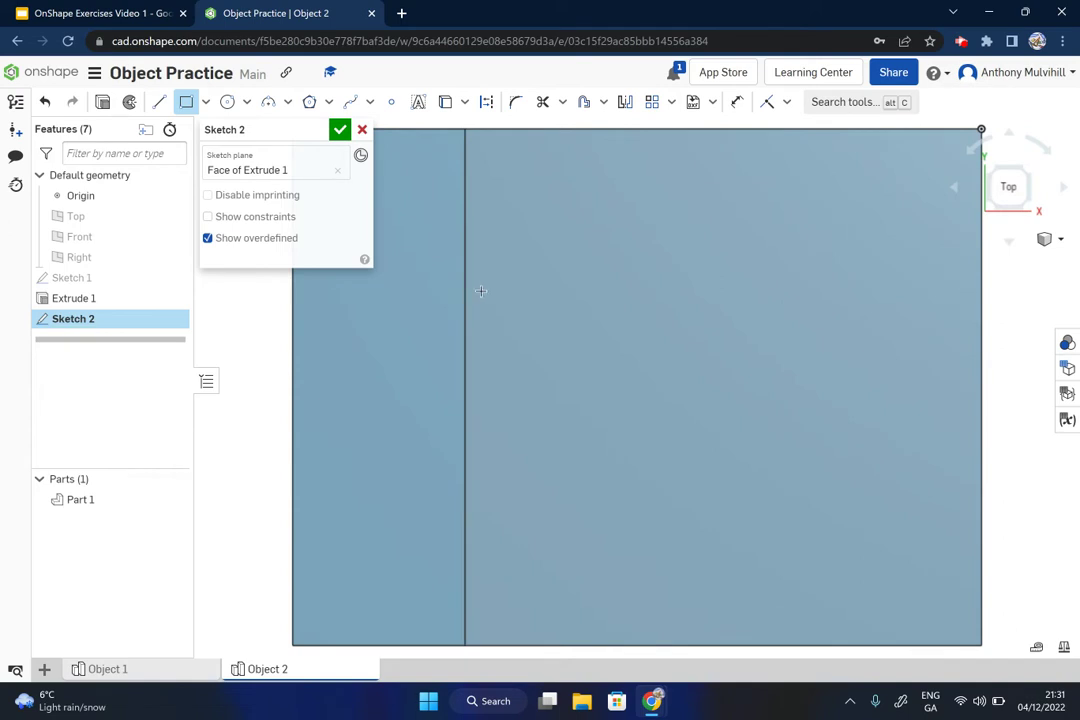
click(465, 290)
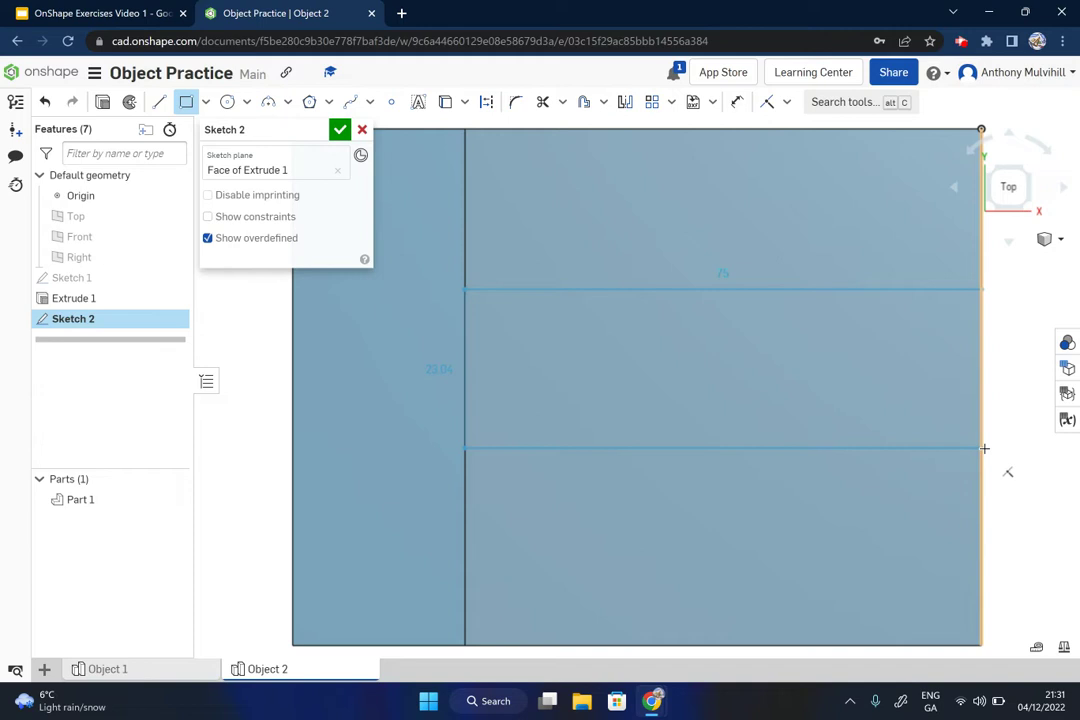
click(981, 448)
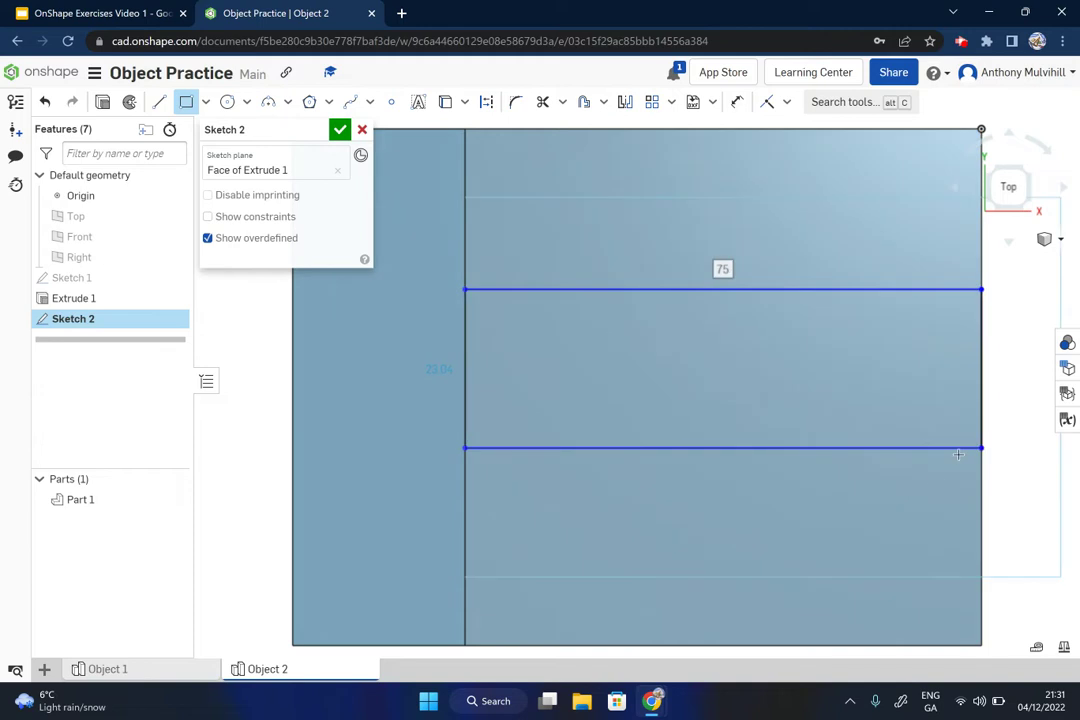
Step: Dimension the rectangle's rear long side 25 mm from the base's back edge and move the dimension inside the face
click(1024, 210)
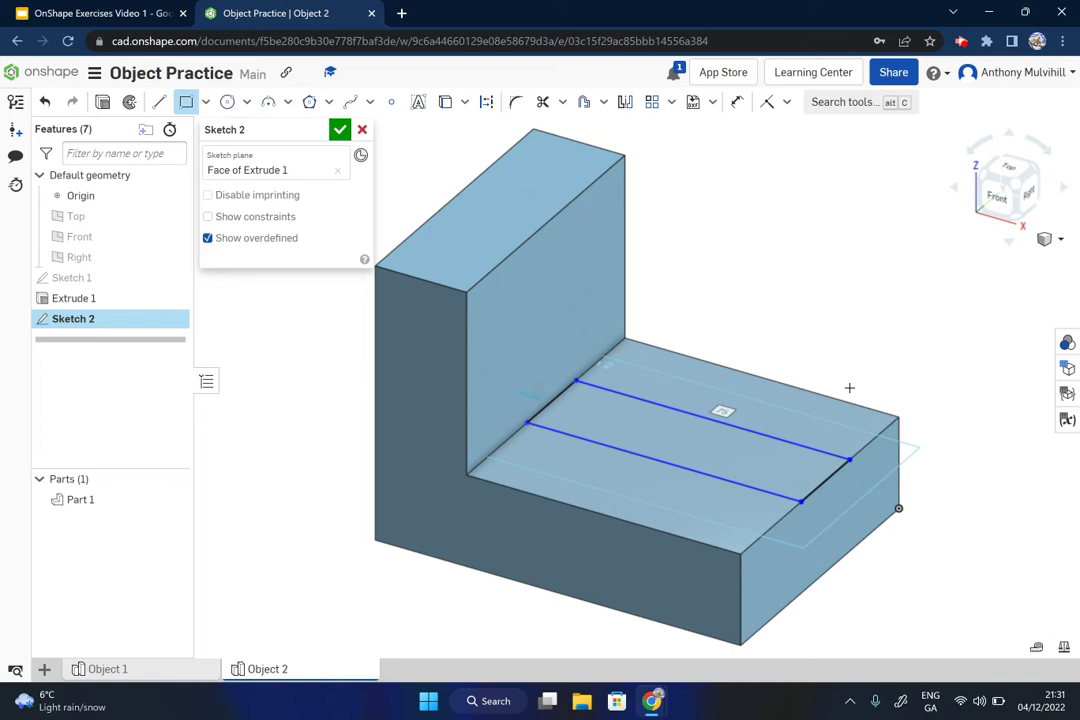
click(1007, 168)
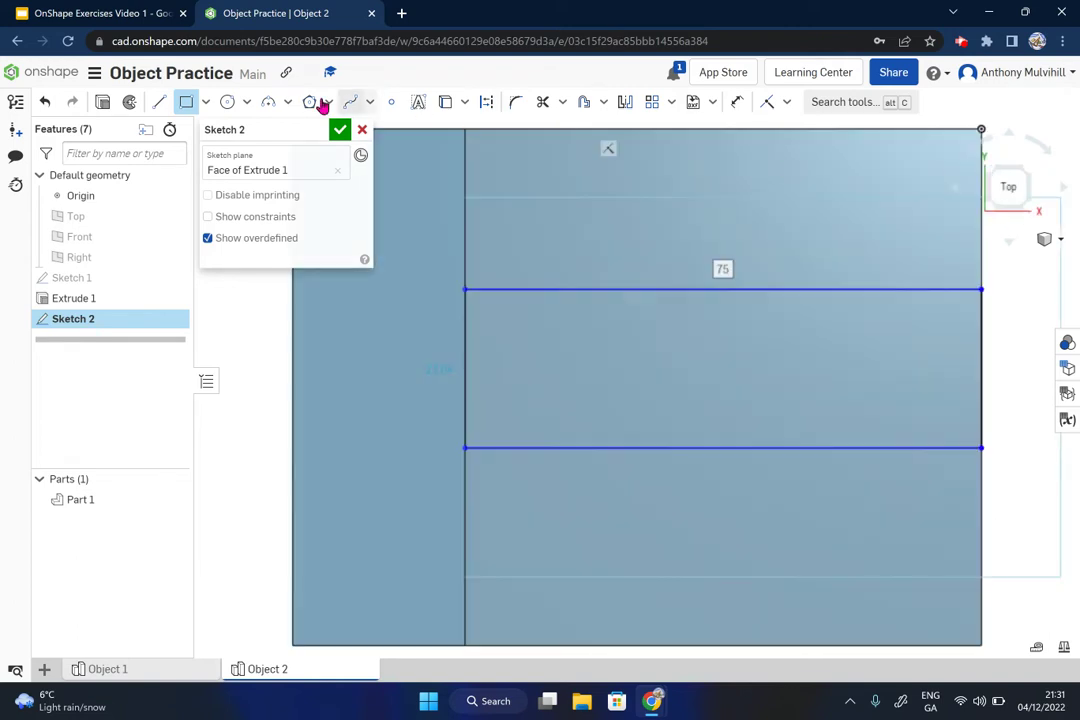
click(735, 106)
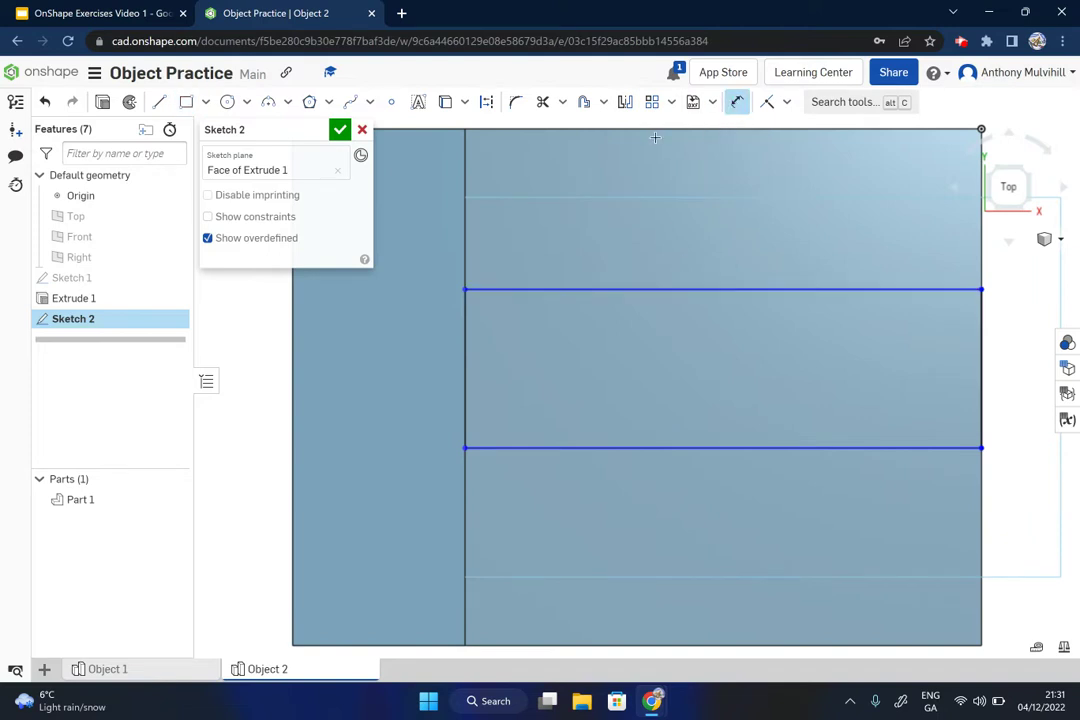
click(669, 288)
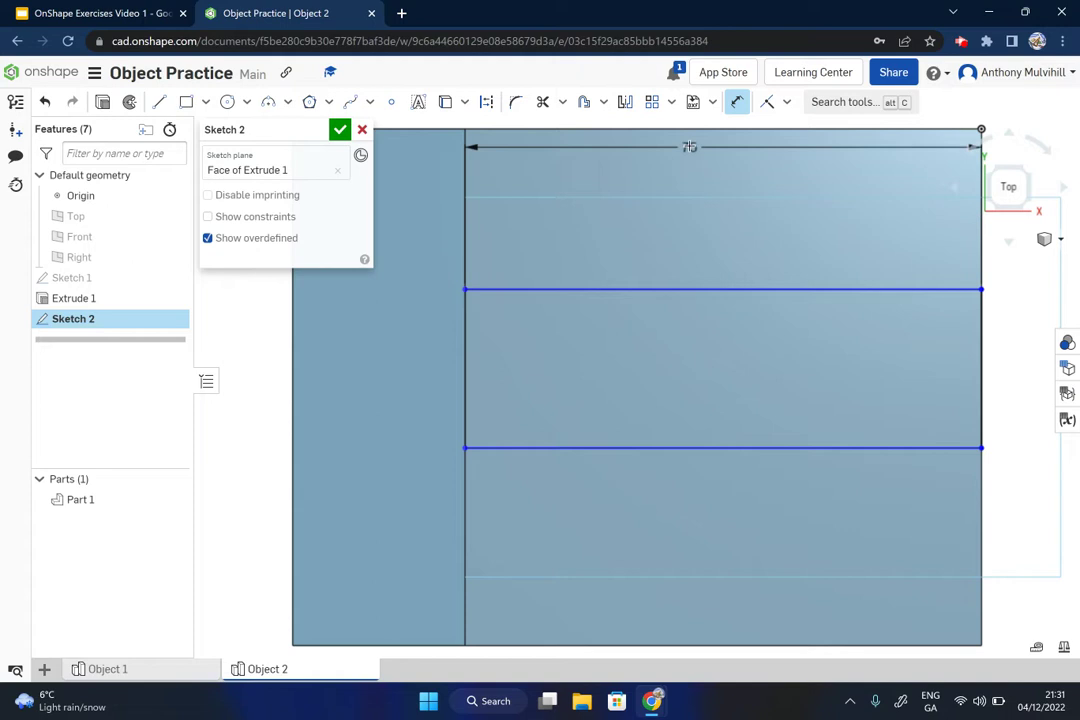
click(695, 128)
click(697, 131)
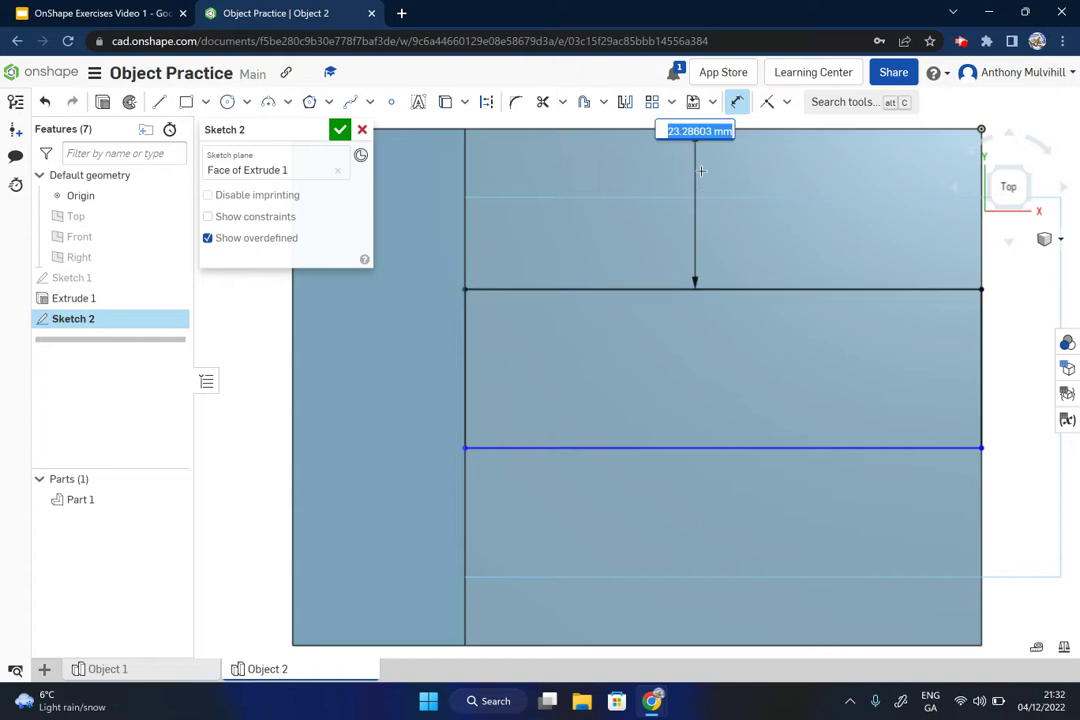
text(25)
key(Return)
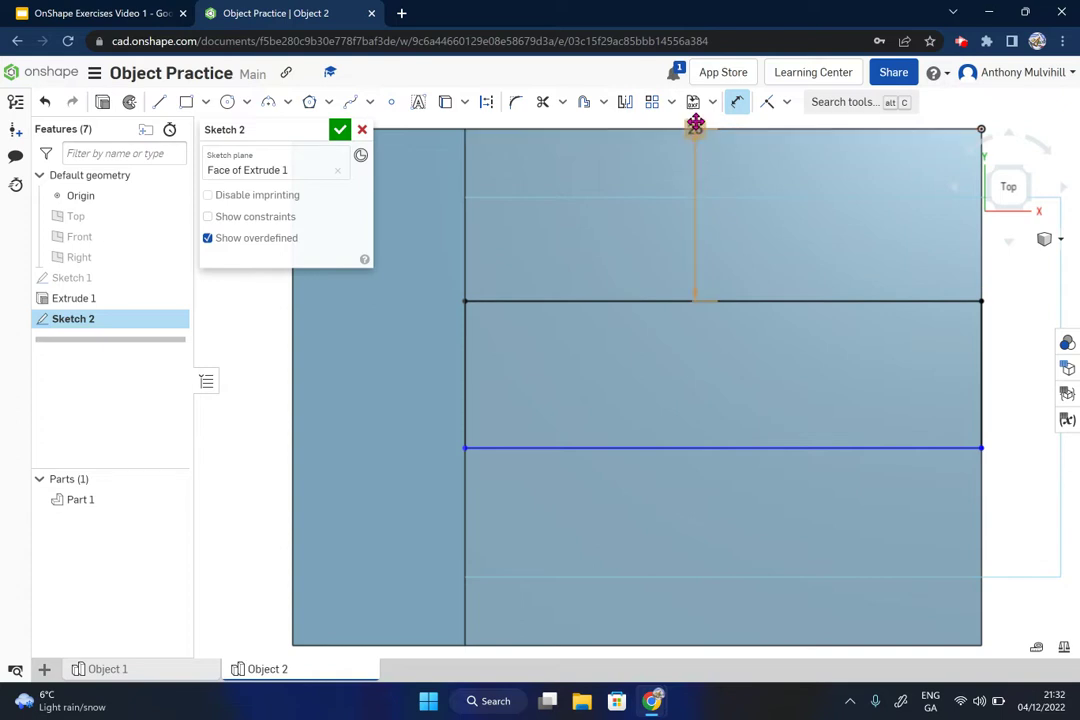
drag(696, 124, 695, 214)
Step: Dimension the rectangle's front long side 25 mm from the base's front edge
scroll(817, 575, down, 3)
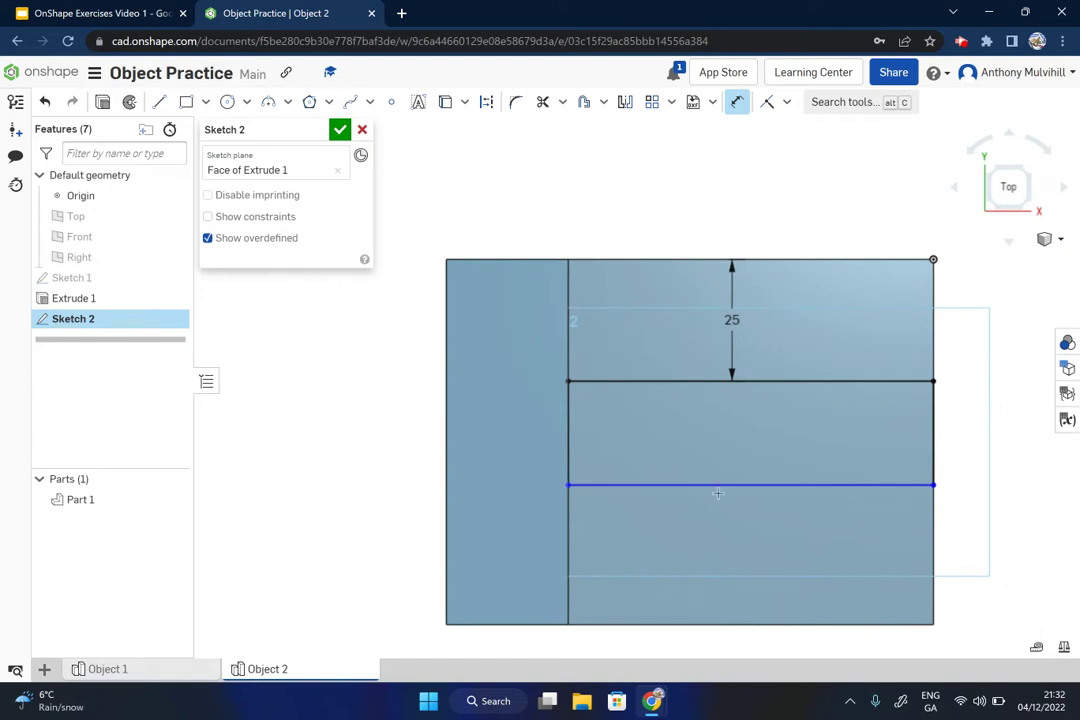
click(721, 486)
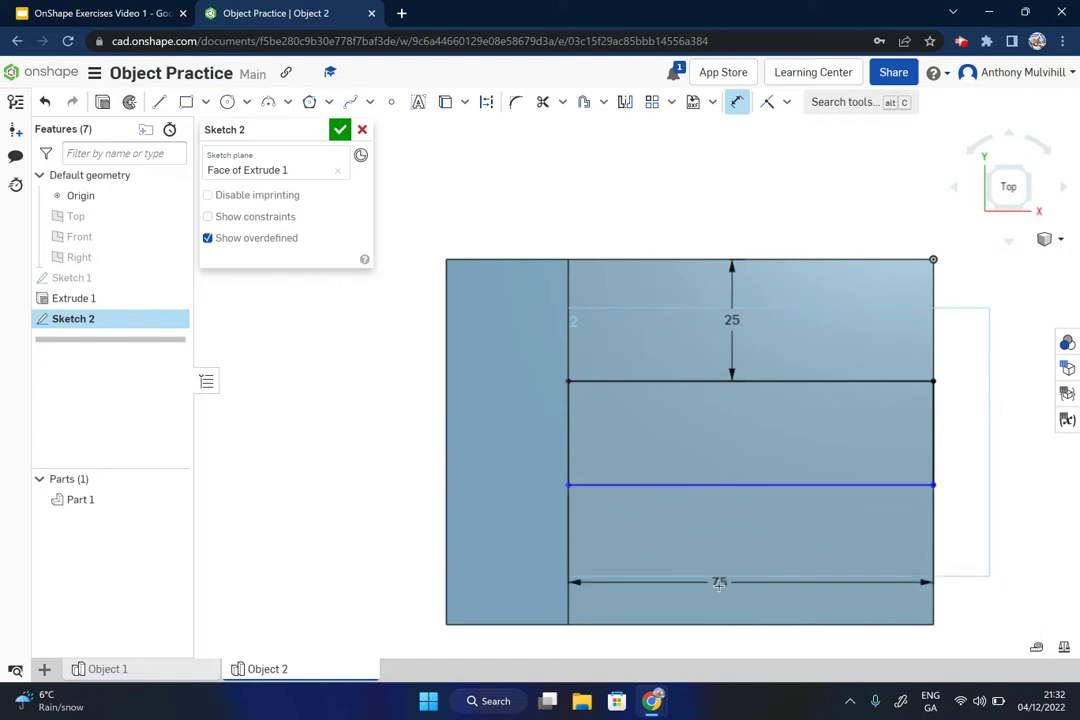
click(716, 622)
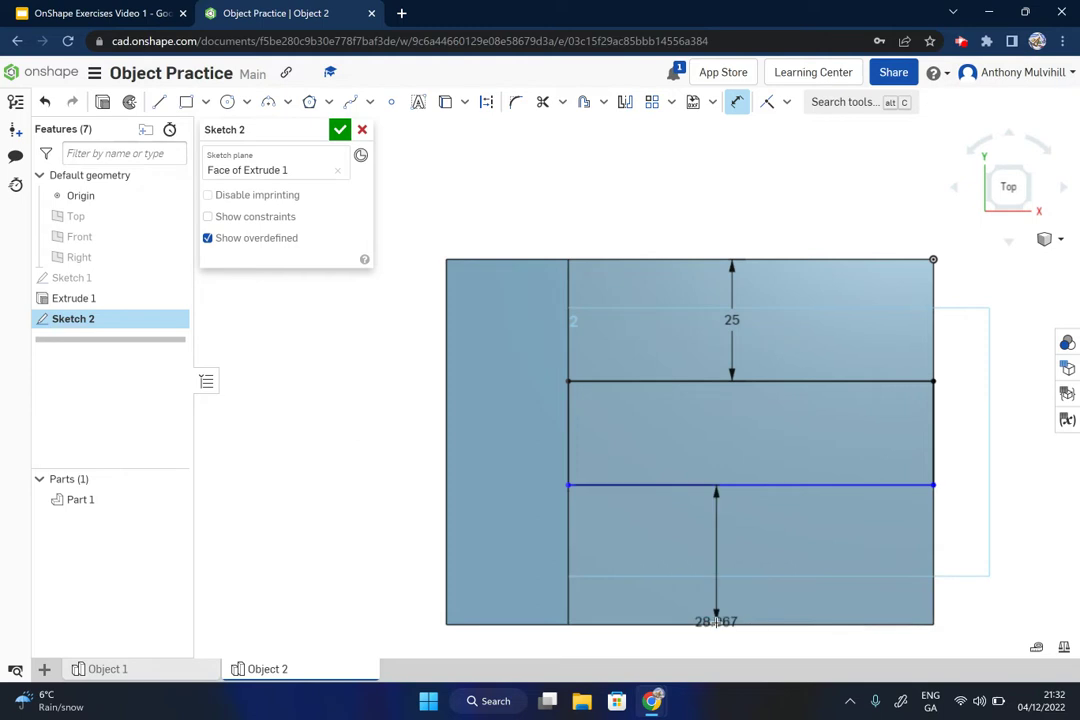
click(738, 560)
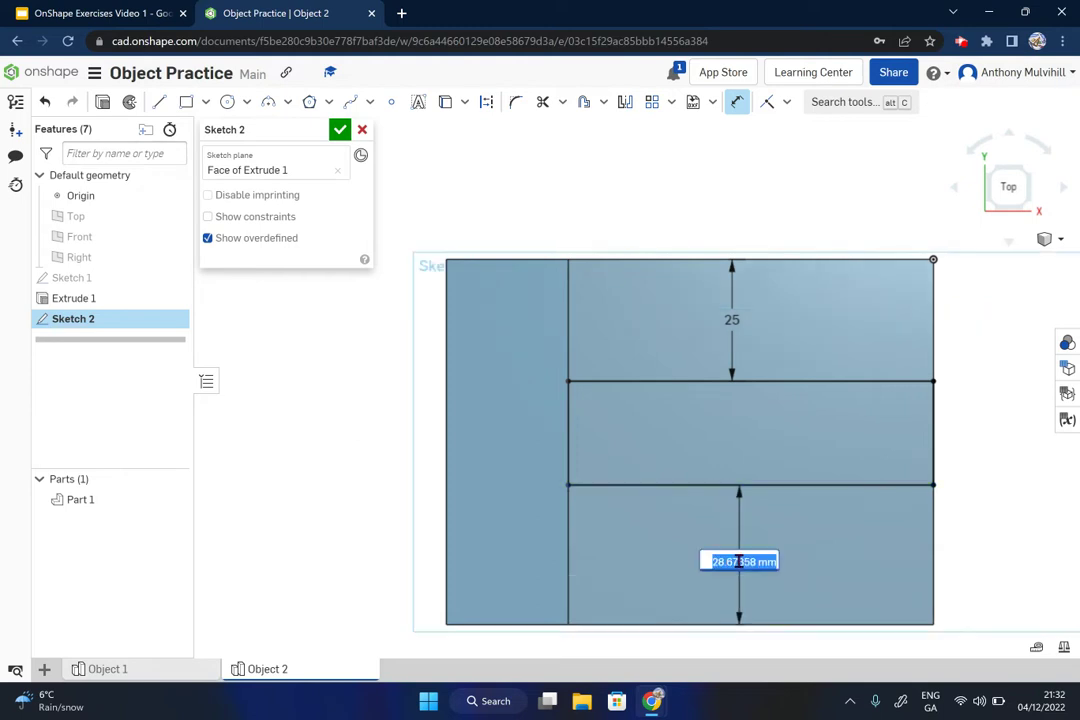
text(25)
key(Return)
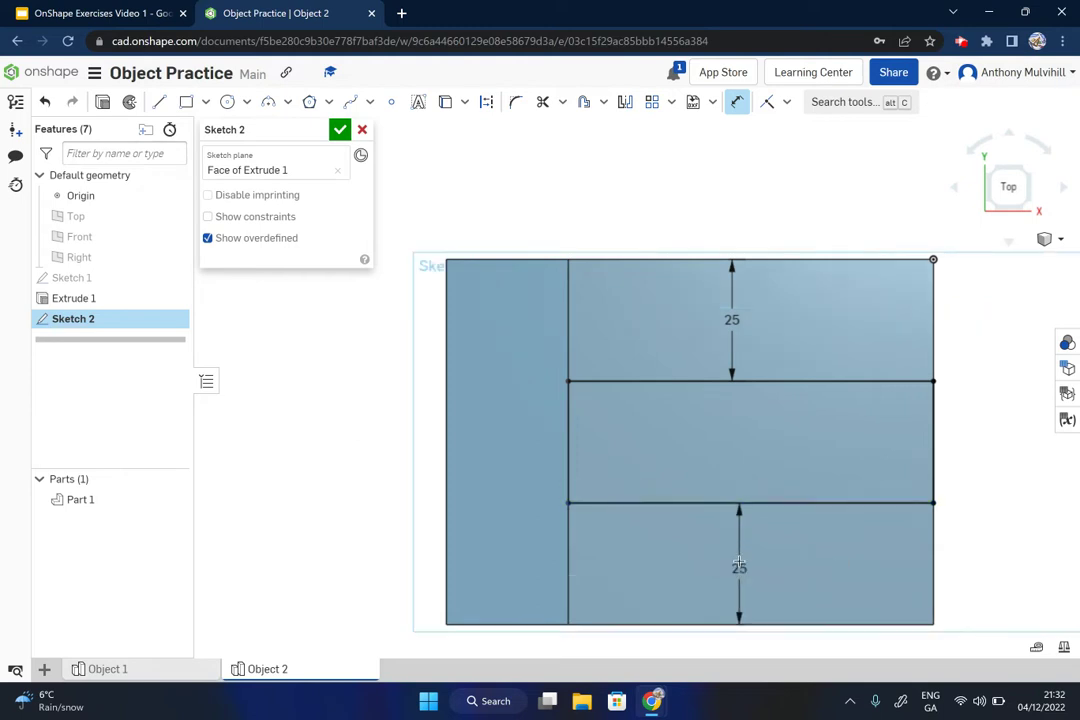
Step: Extrude the sketched rectangle 25 mm upward as a blind Add extrusion with Merge with all enabled
click(1030, 206)
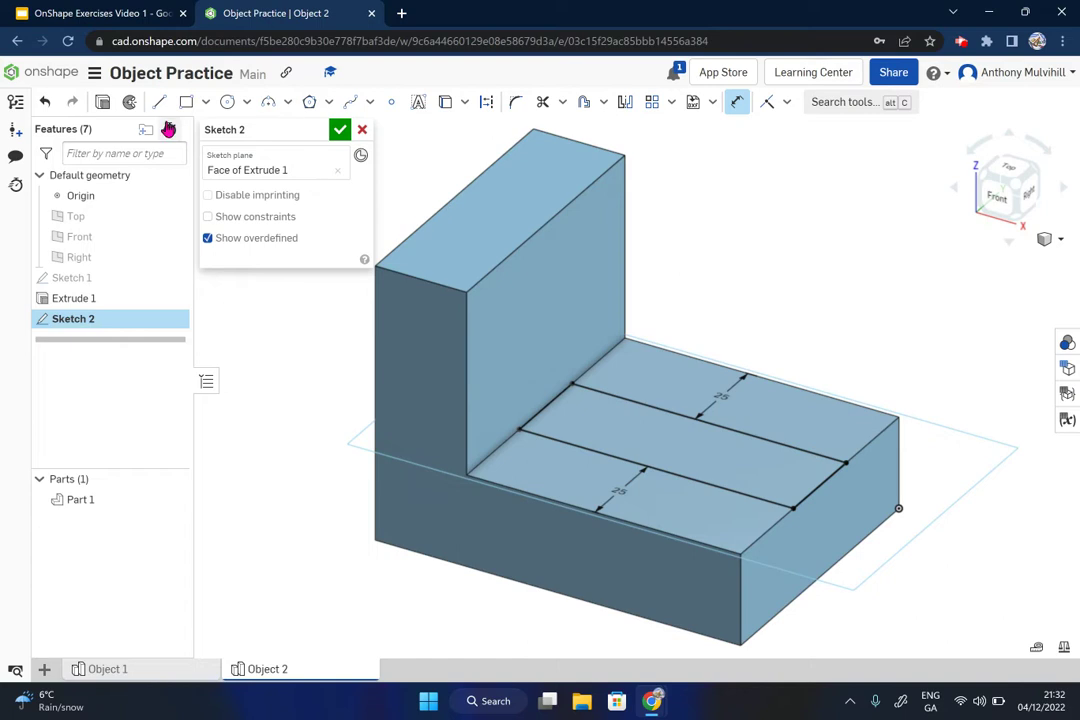
click(103, 107)
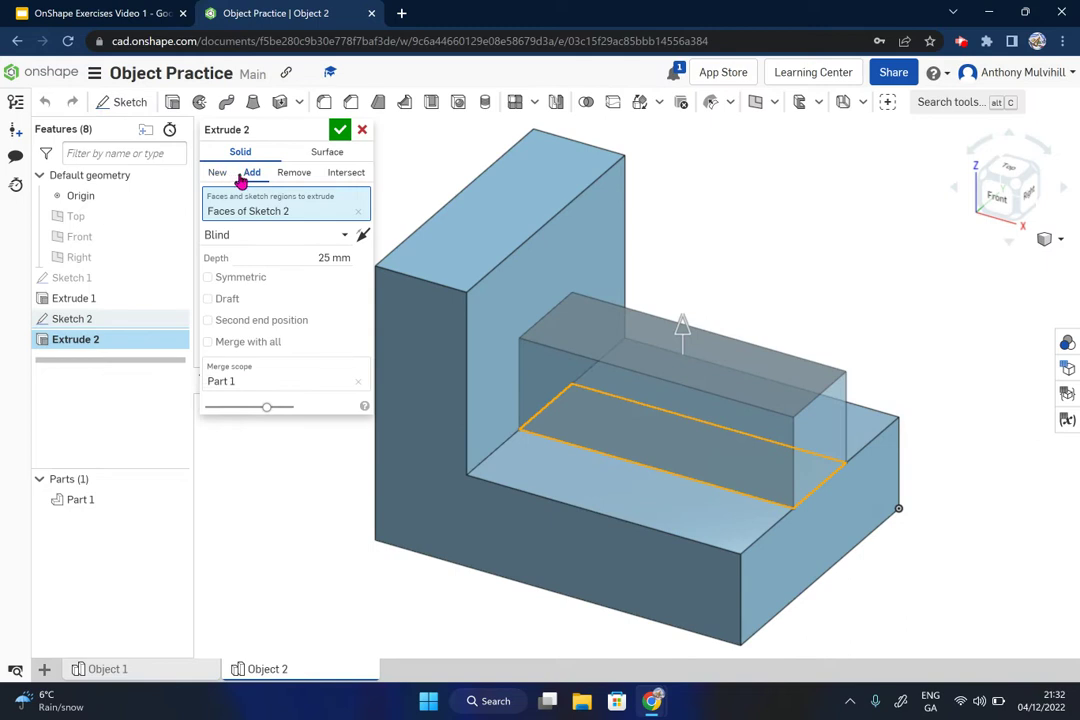
click(207, 343)
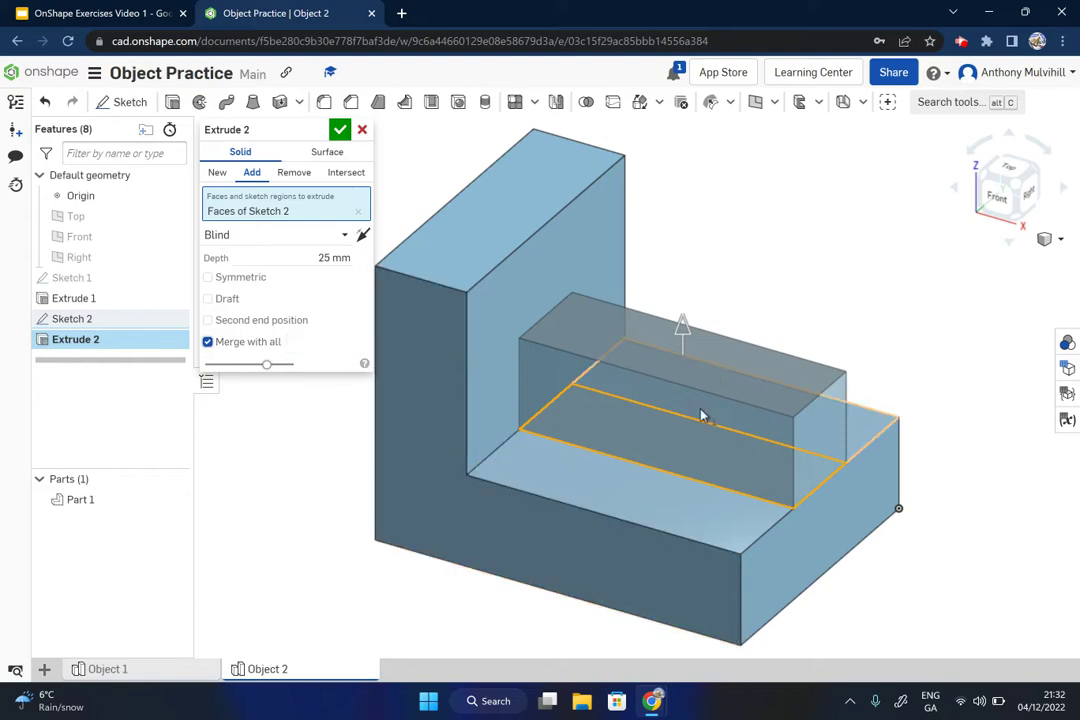
drag(682, 328, 677, 368)
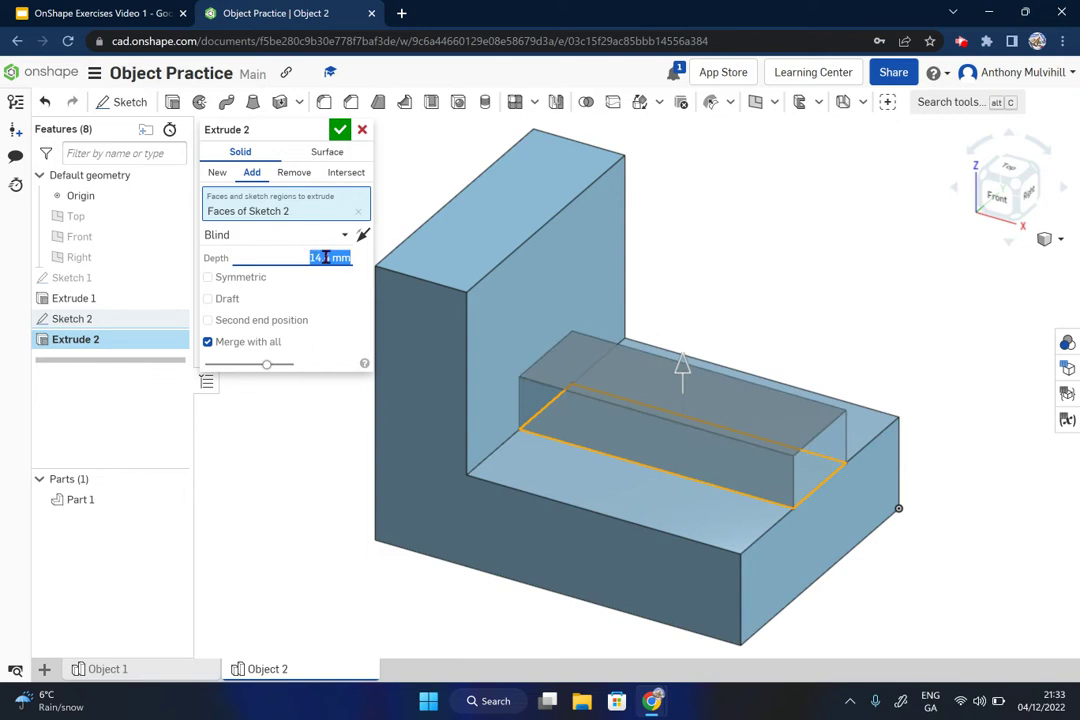
text(25)
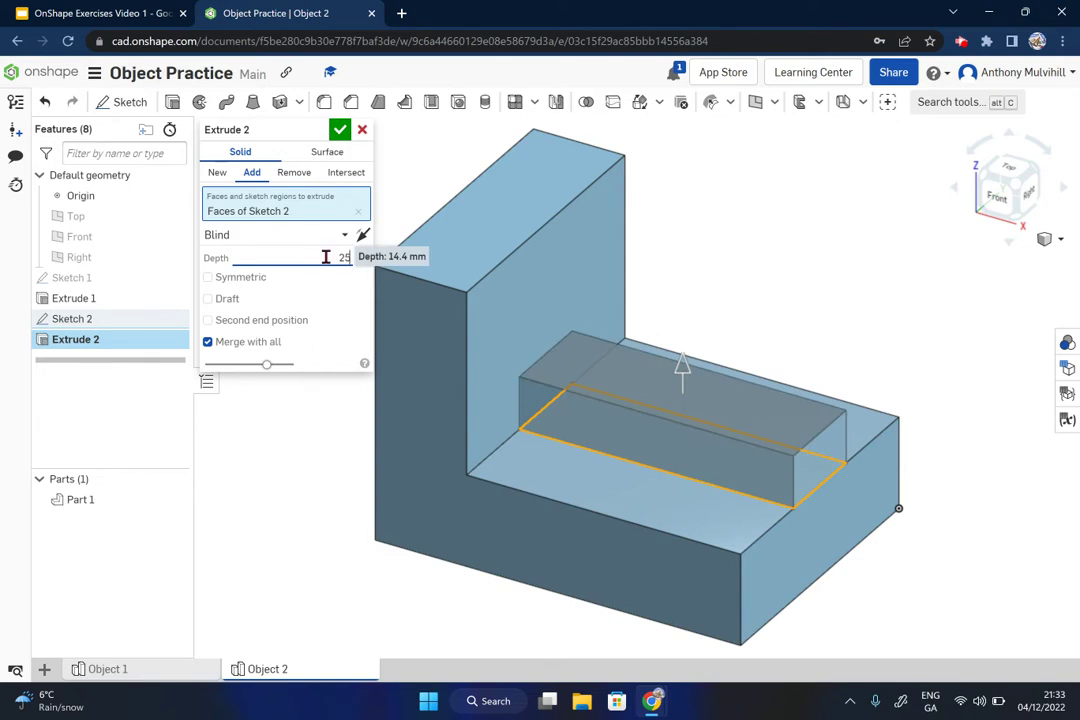
key(Return)
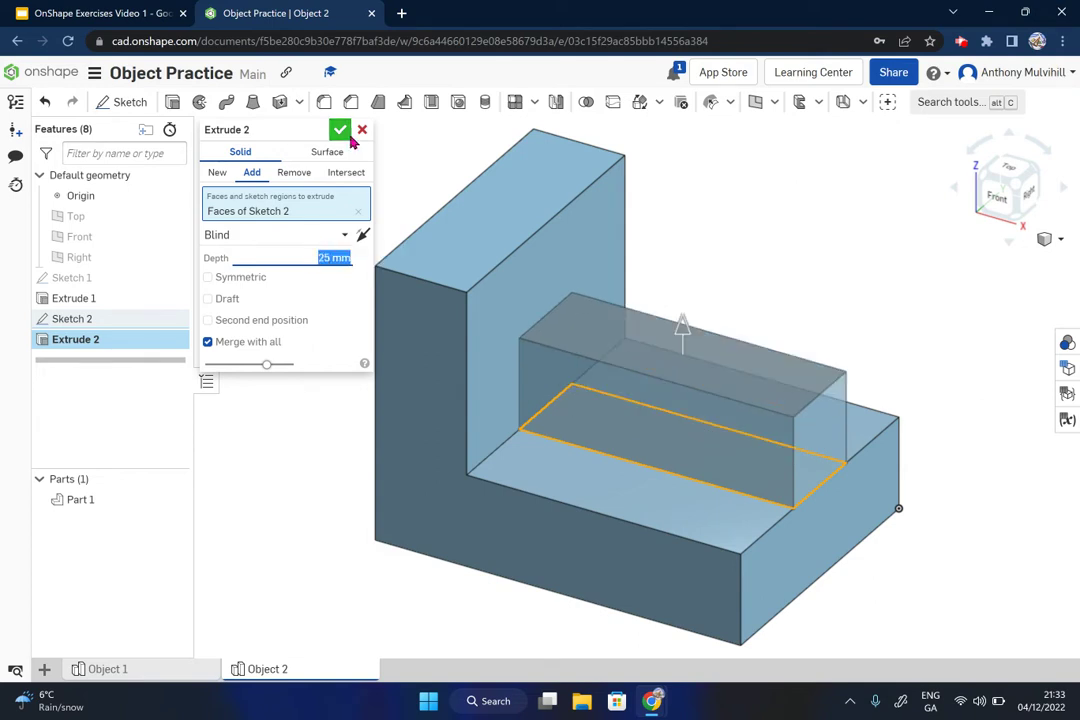
click(342, 135)
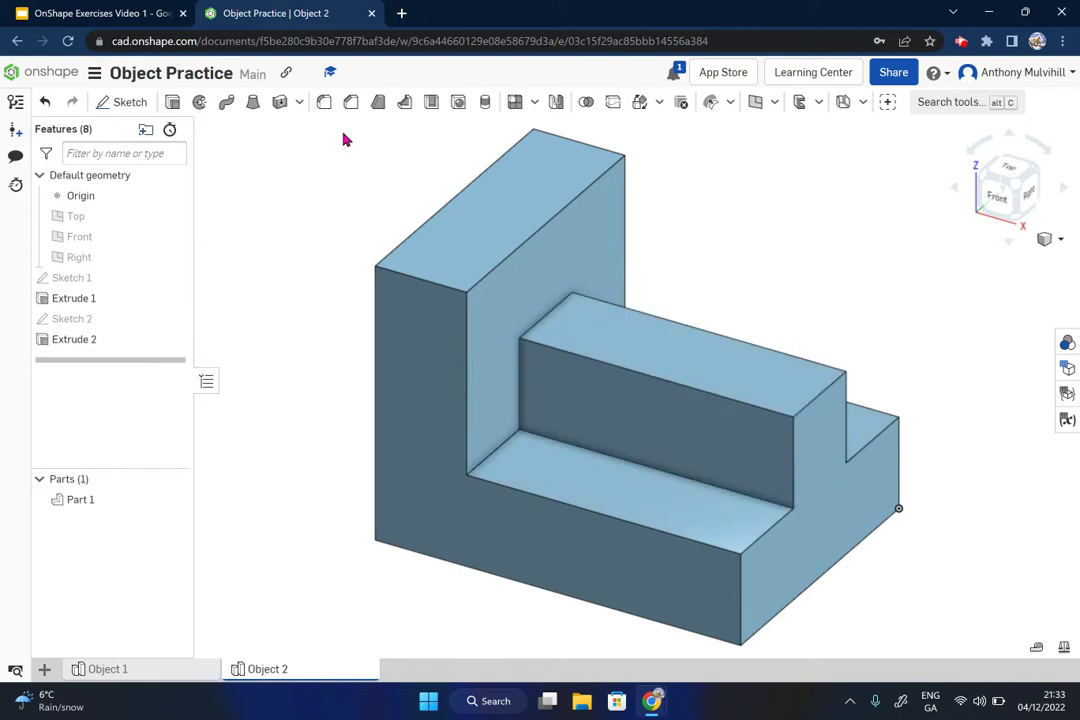
Step: Review Object 2's build history by rolling back to Sketch 1 and forward to the end, and compare it with Object 1's features
mouse_move(585, 483)
right_down()
mouse_move(562, 468)
mouse_move(562, 482)
mouse_move(634, 477)
mouse_move(573, 478)
right_up()
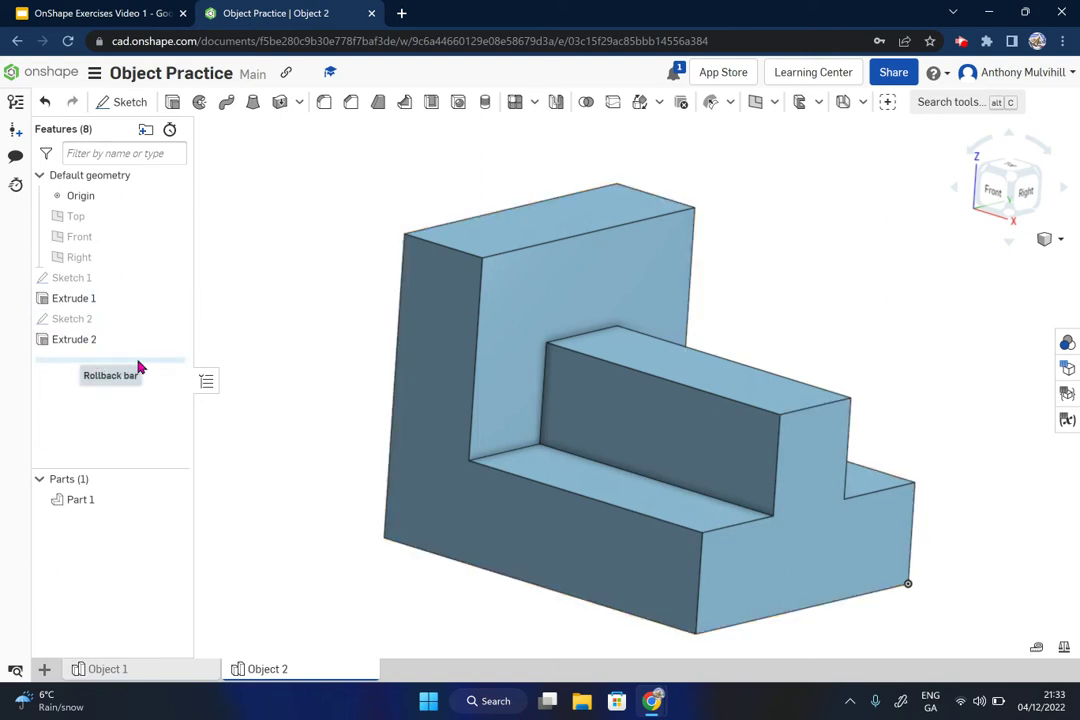
drag(139, 368, 140, 342)
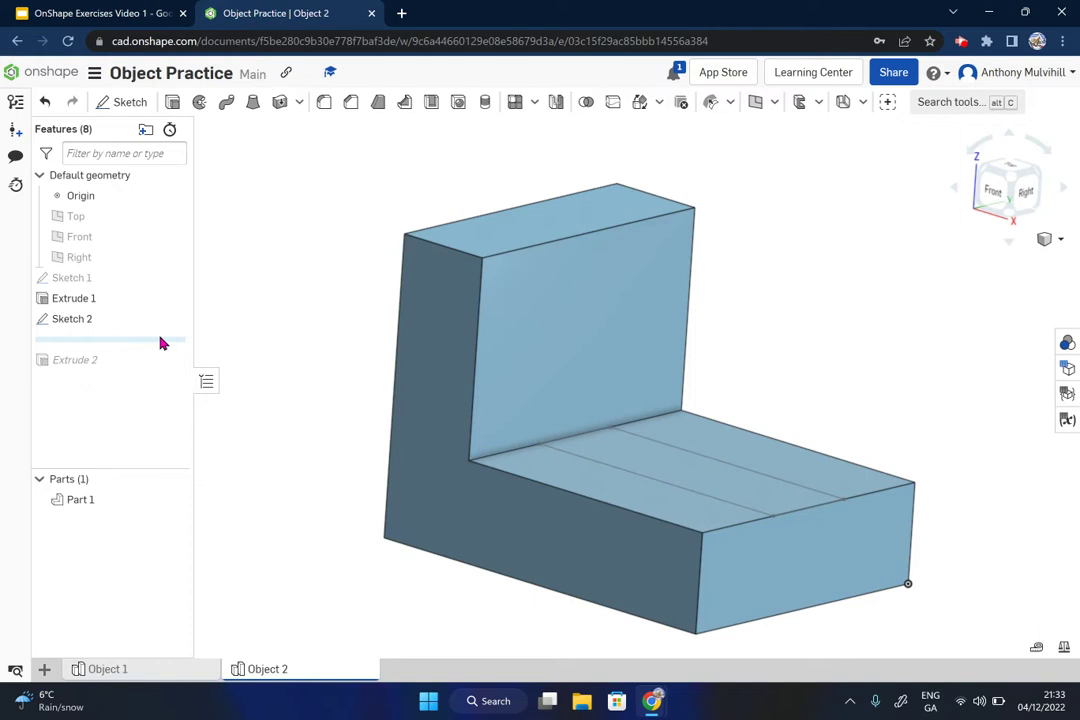
drag(160, 325, 116, 299)
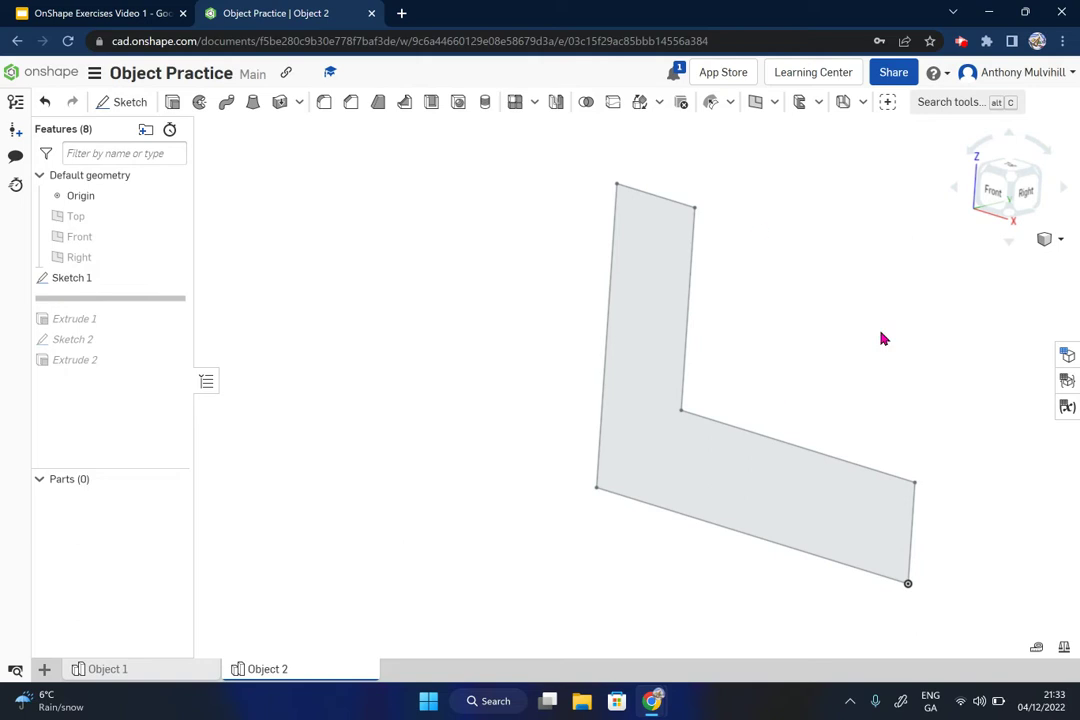
drag(137, 306, 115, 372)
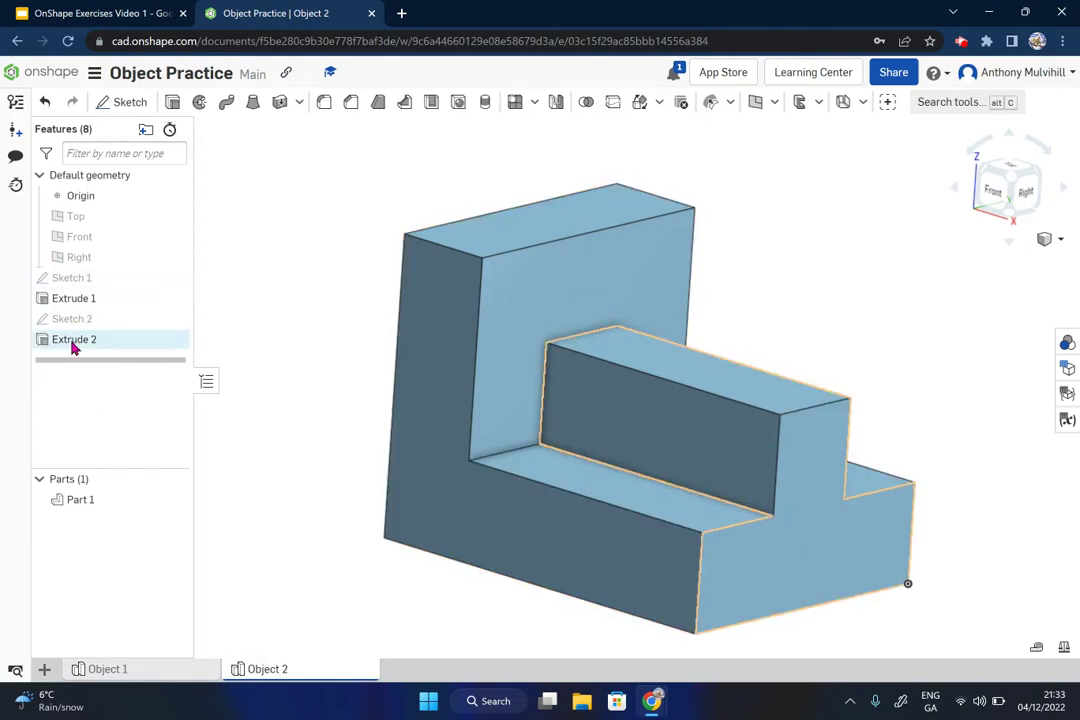
click(110, 672)
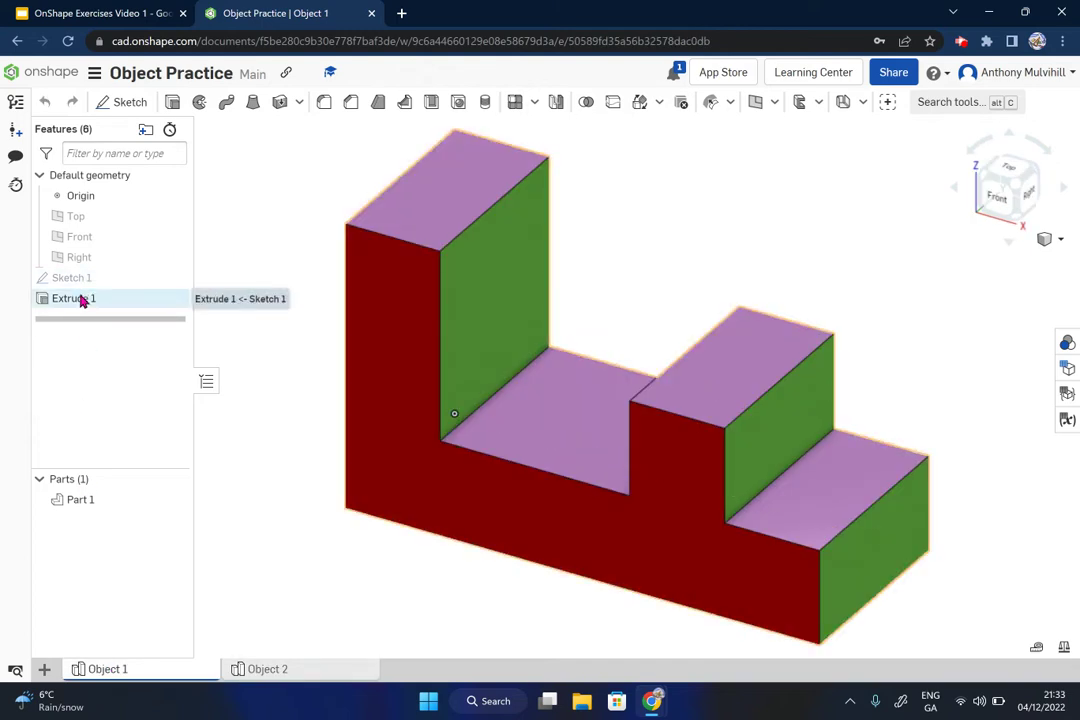
click(292, 674)
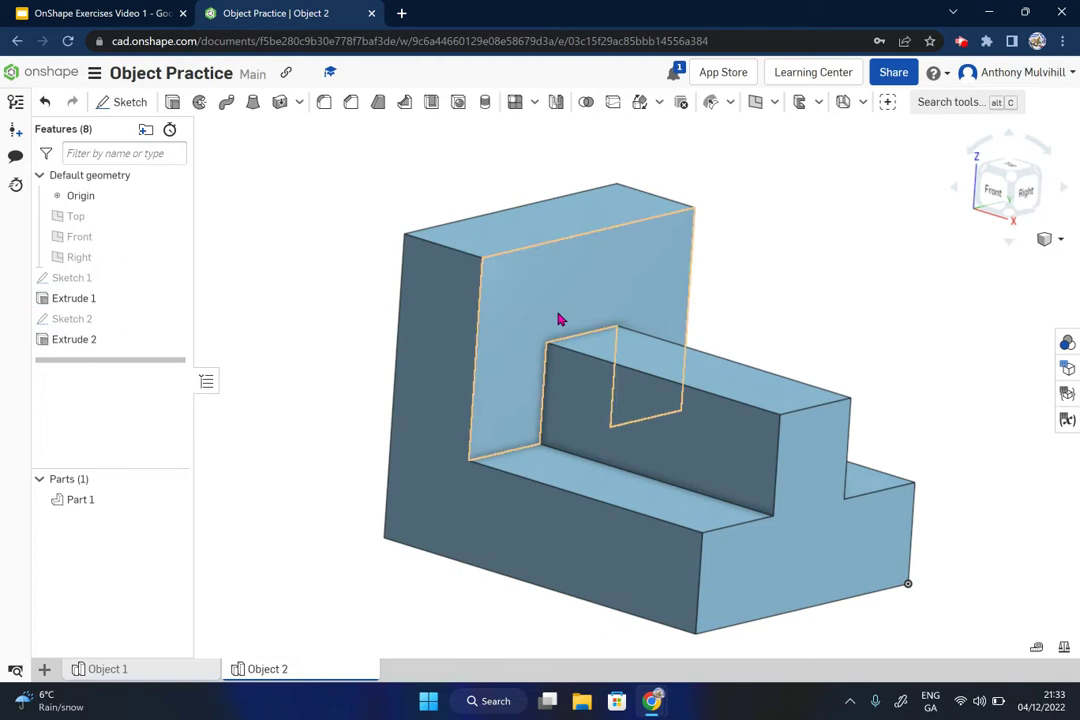
click(80, 295)
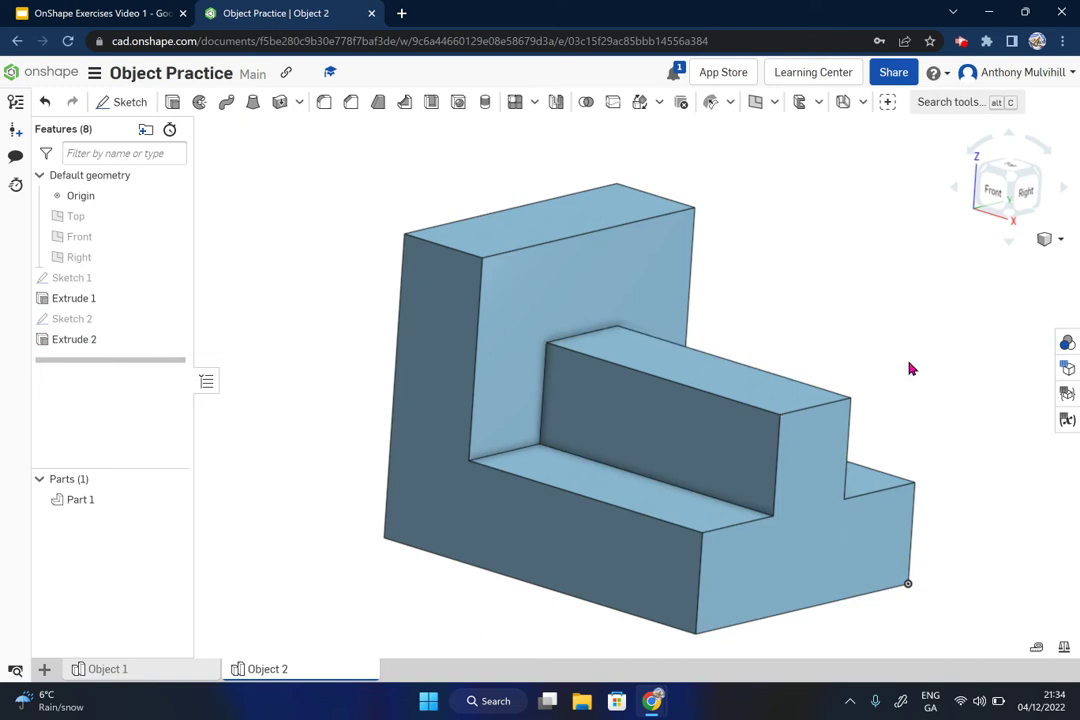
right_click(86, 345)
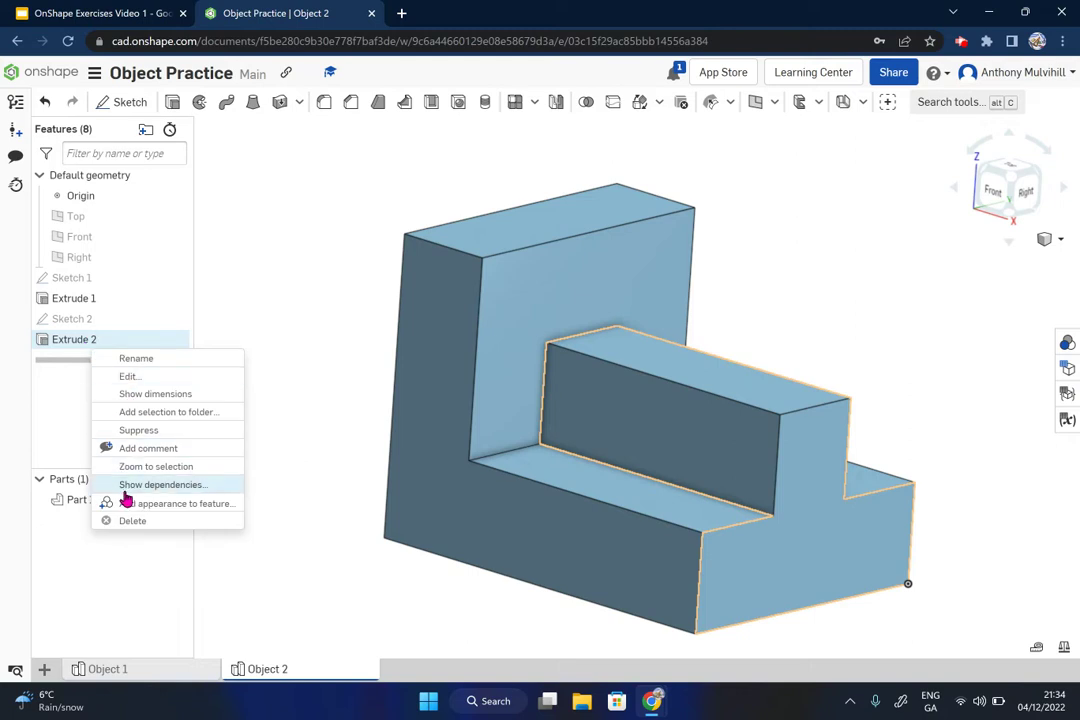
click(205, 330)
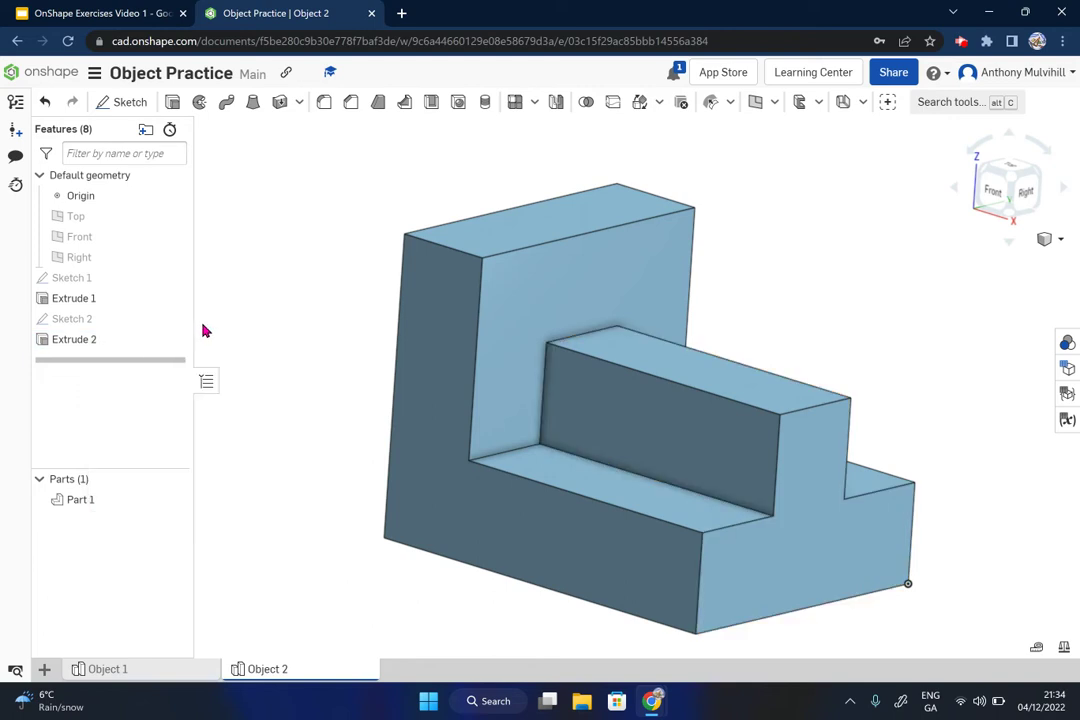
right_click(83, 345)
click(87, 345)
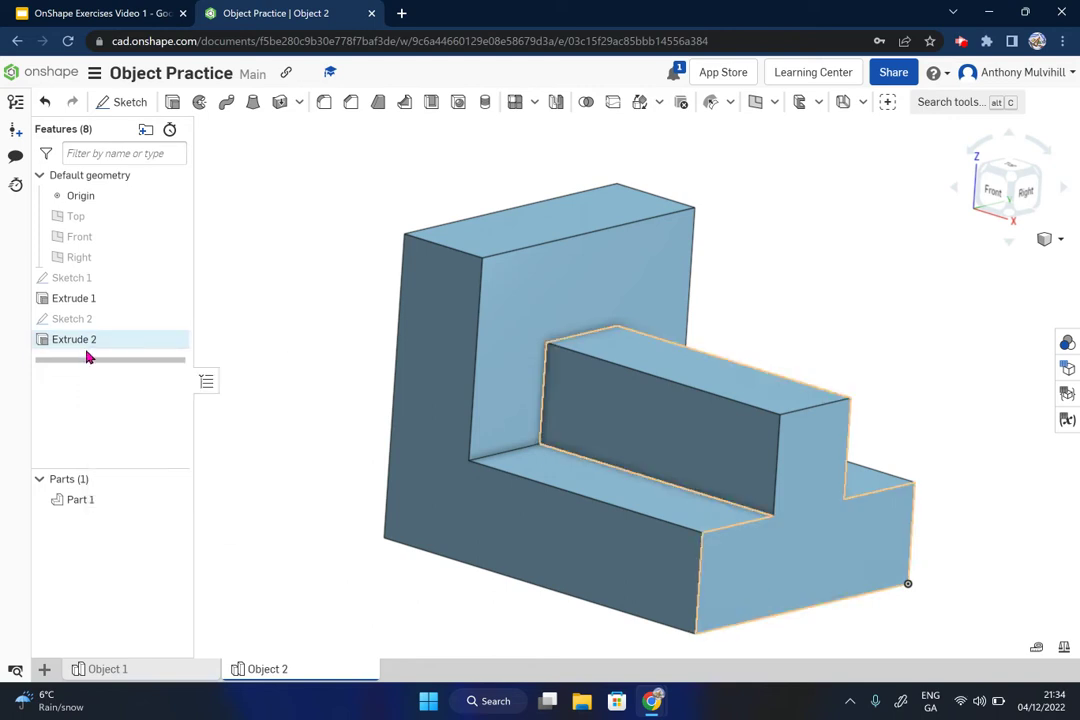
Step: Delete Extrude 2 and Sketch 2 from Object 2's features, leaving only the L-shaped body
double_click(89, 346)
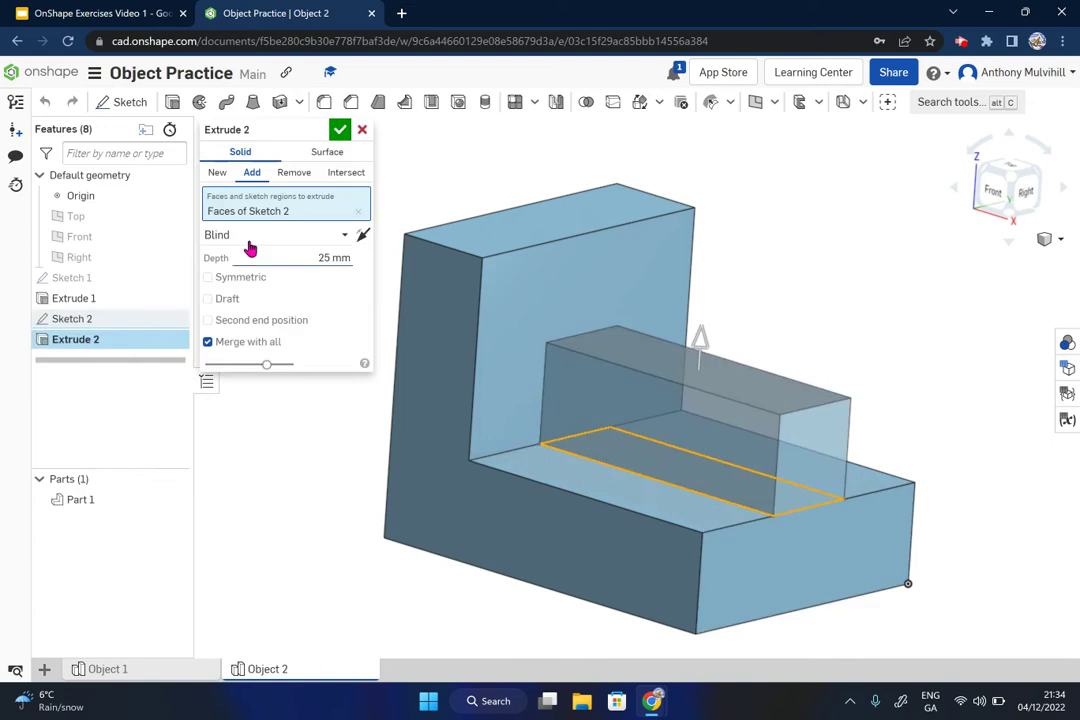
click(342, 131)
right_click(73, 343)
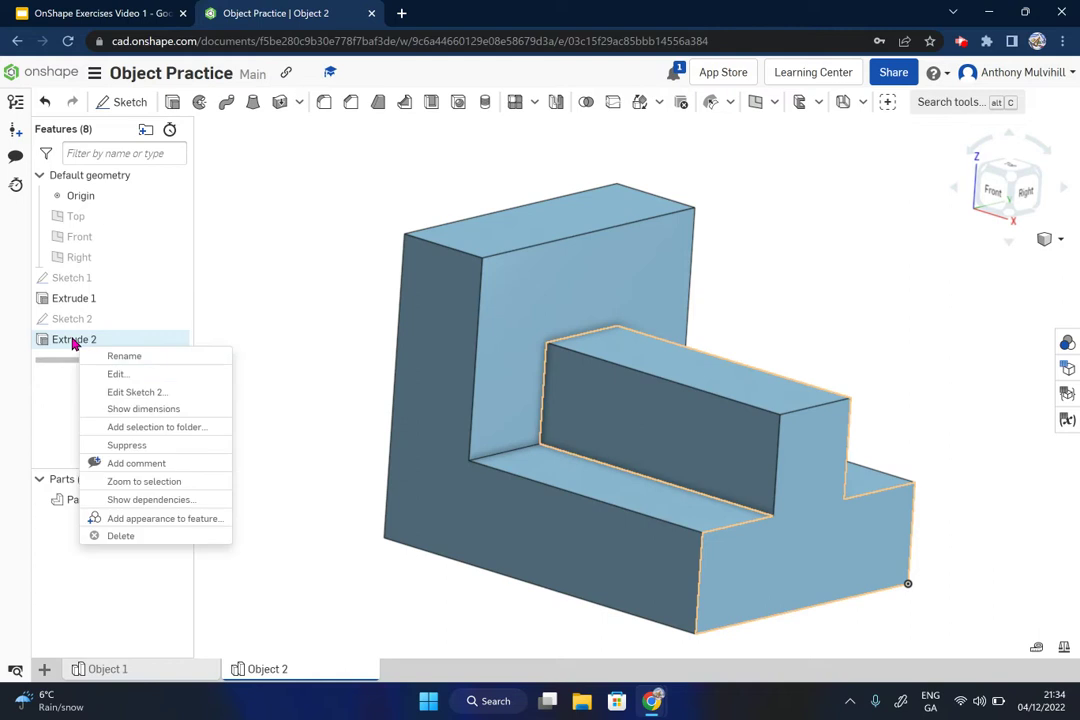
click(120, 537)
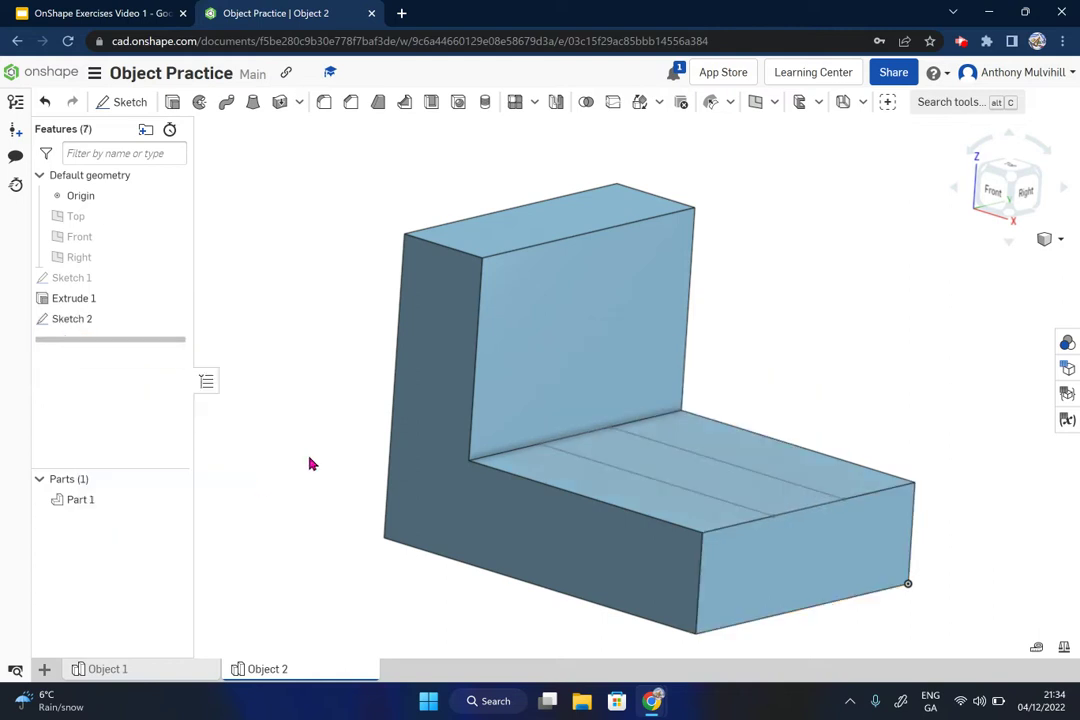
right_click(86, 319)
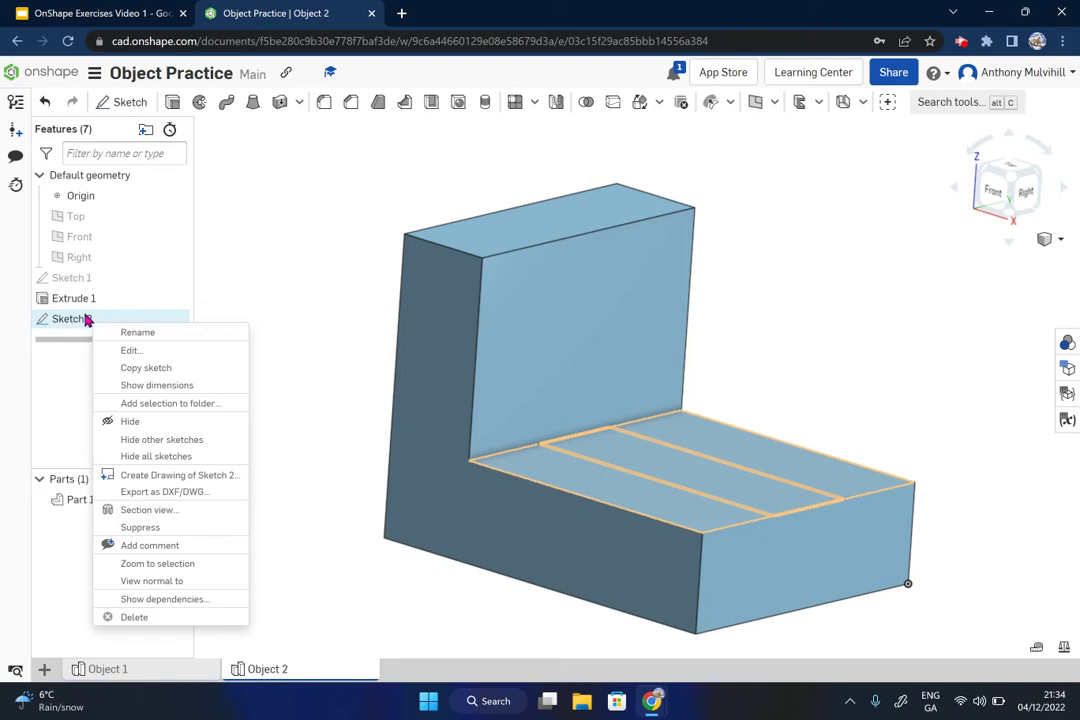
click(135, 617)
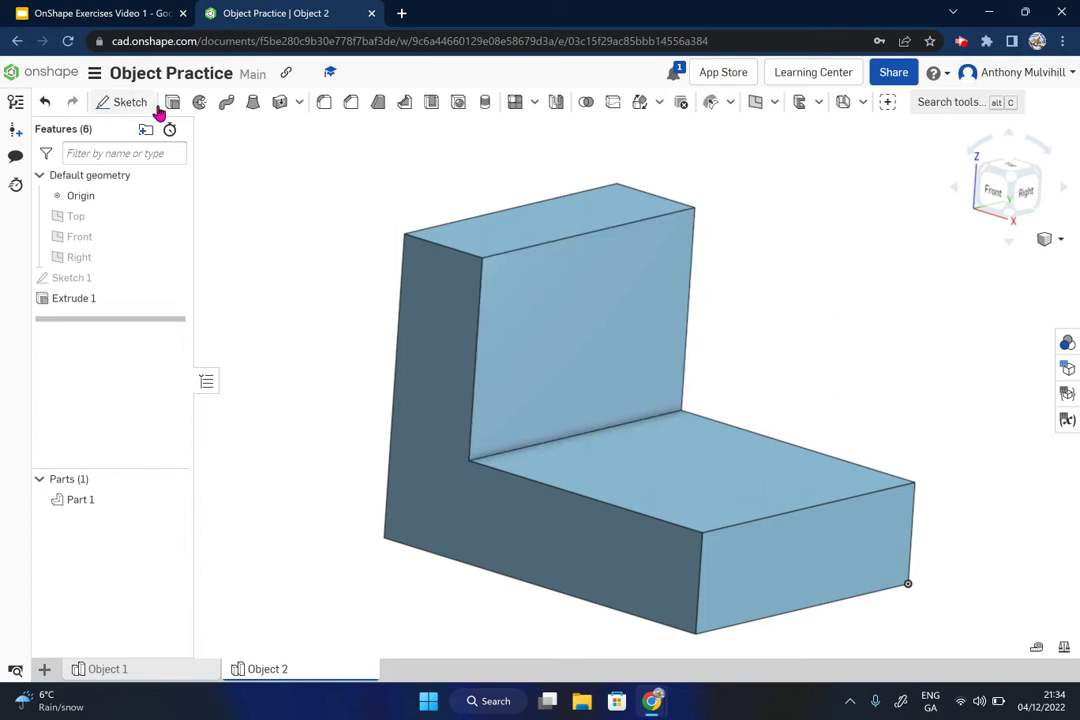
Step: Start a new sketch on the end face of the L-shaped body's base, opposite the upright
click(670, 470)
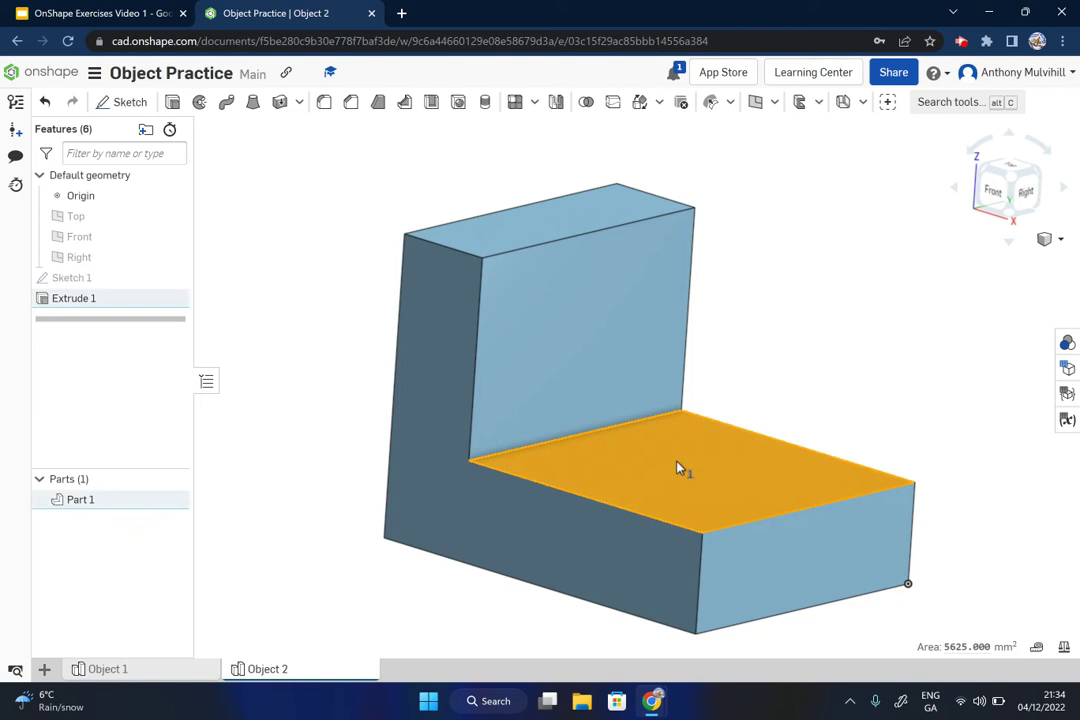
click(916, 347)
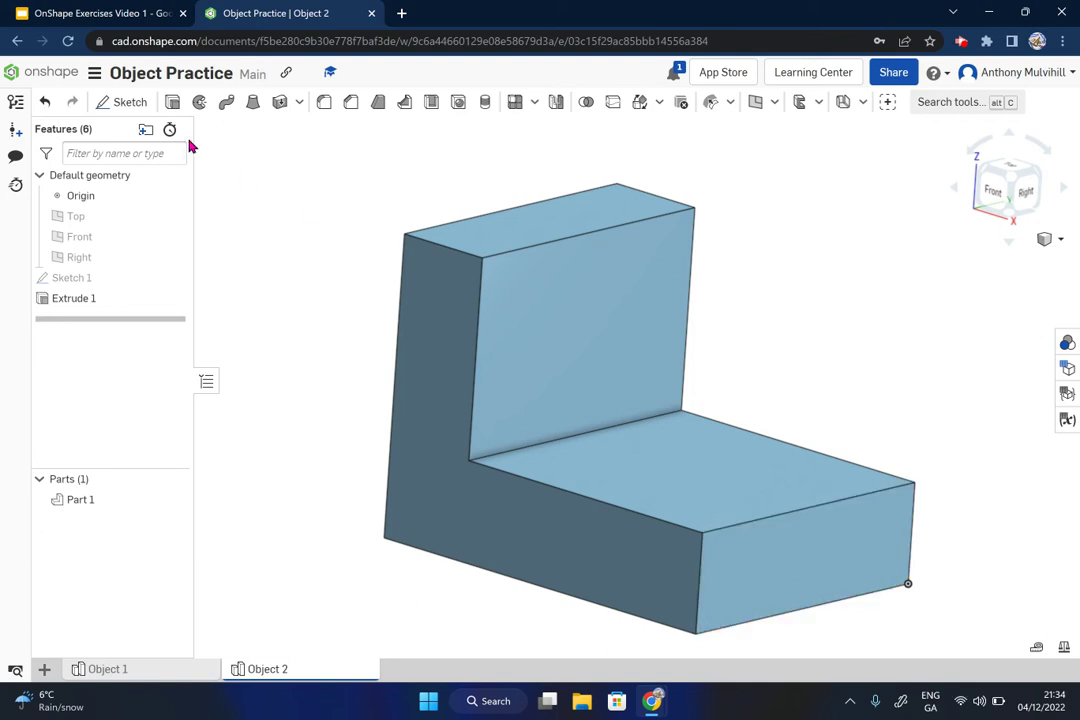
click(132, 101)
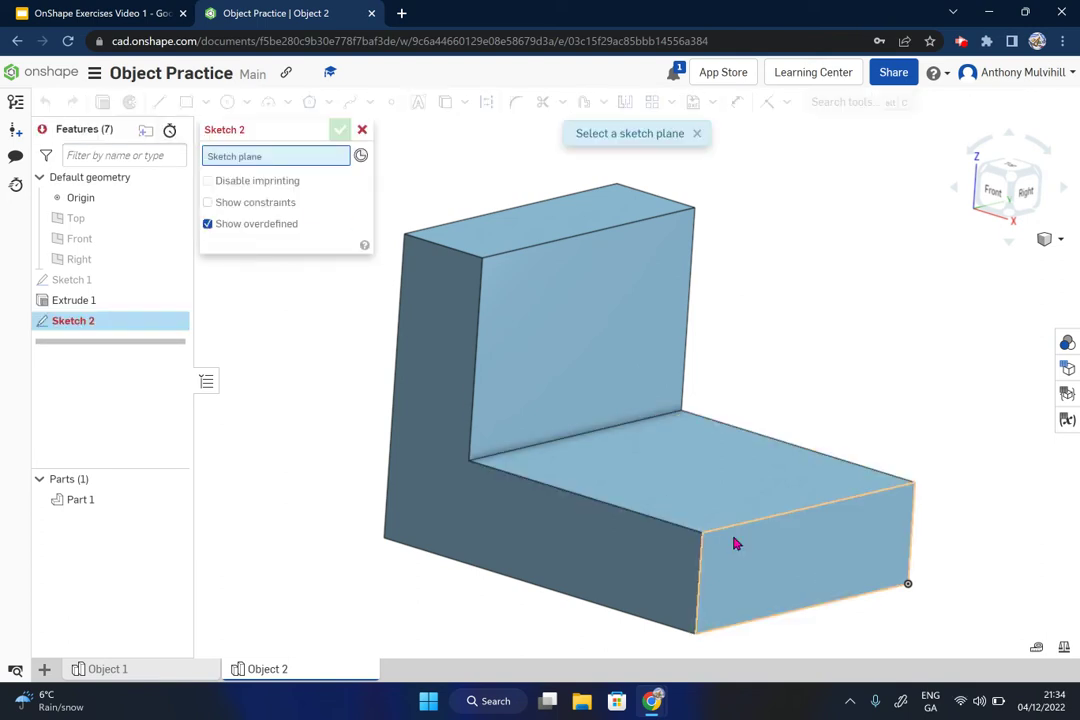
click(817, 562)
scroll(863, 636, down, 3)
mouse_move(863, 636)
right_down()
mouse_move(834, 612)
mouse_move(889, 593)
mouse_move(916, 603)
mouse_move(856, 629)
mouse_move(914, 622)
right_up()
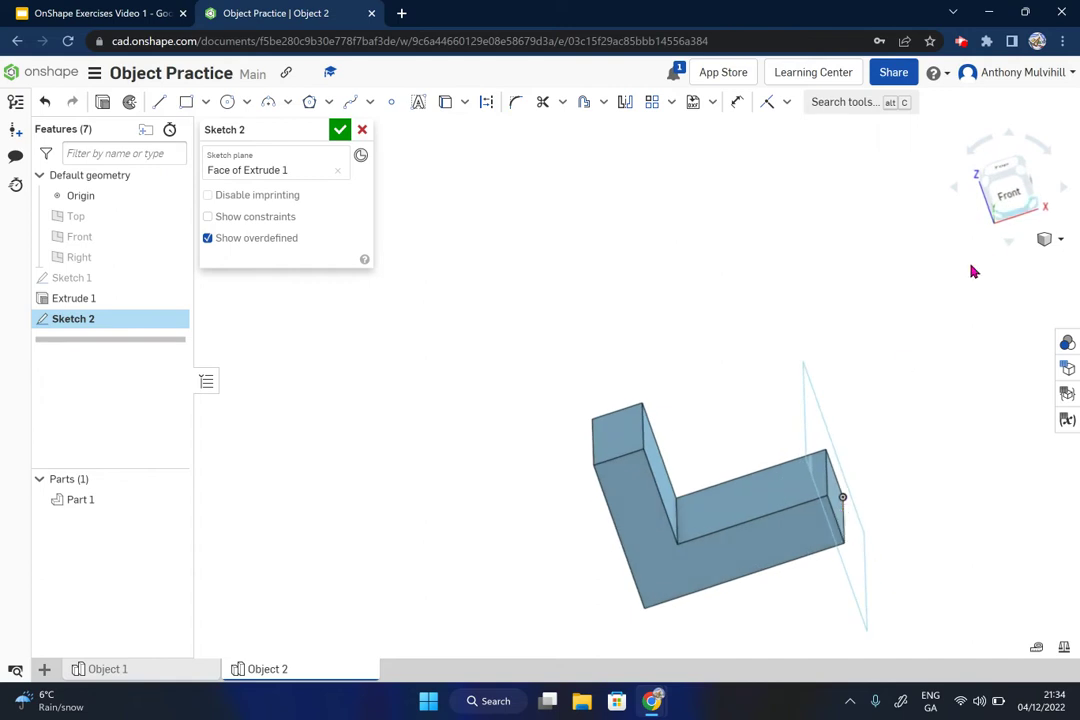
drag(1012, 186, 1027, 192)
click(1026, 187)
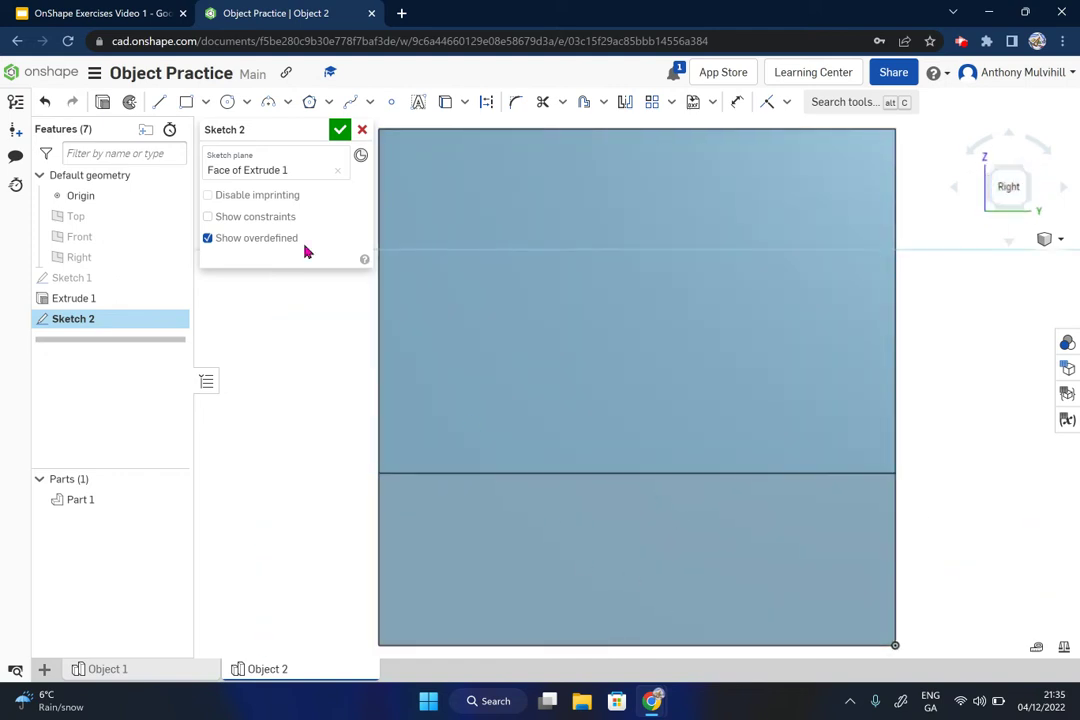
Step: Sketch a corner rectangle about 27.7 mm wide and 26.5 mm high standing on the upper edge of the base's end face
click(188, 104)
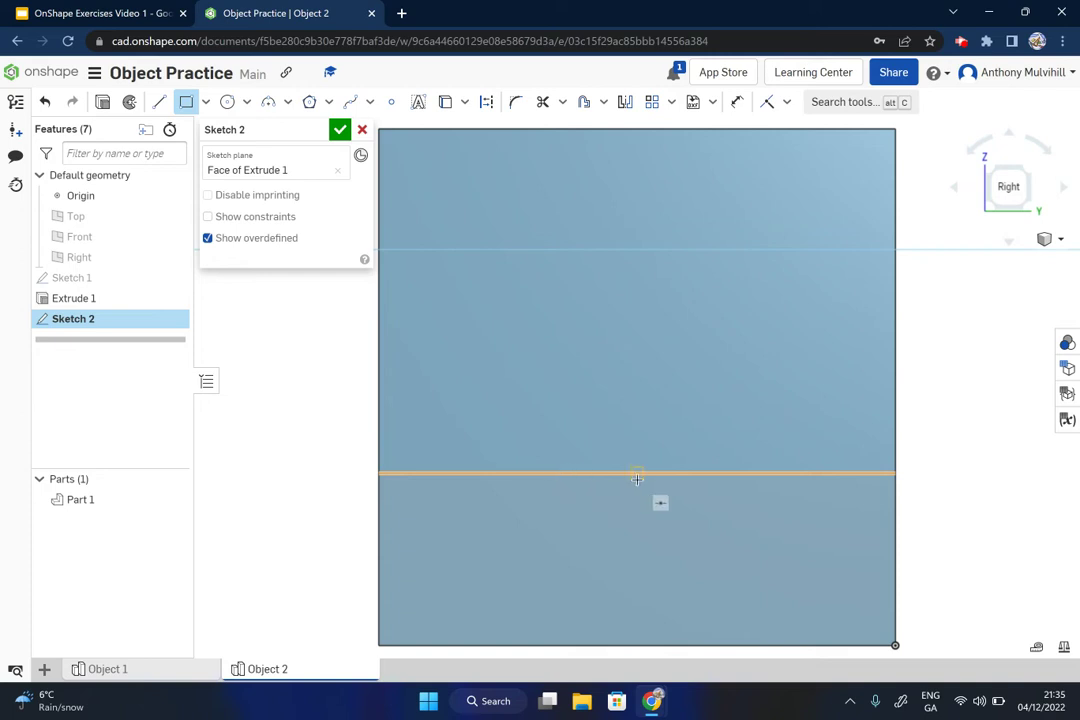
click(538, 472)
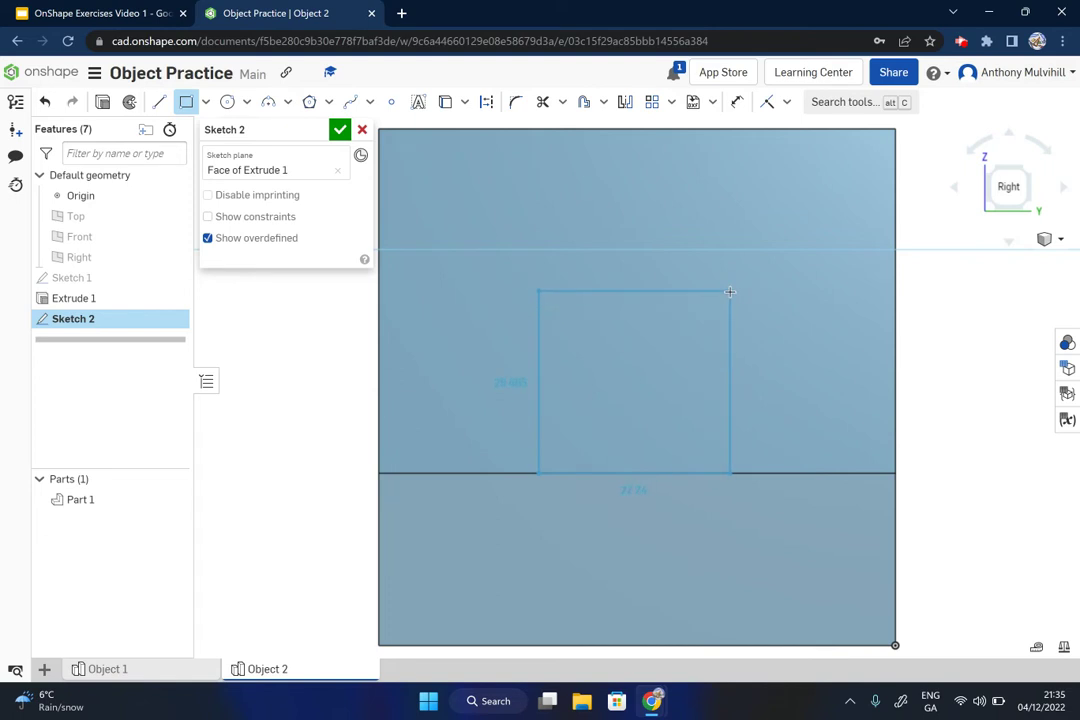
click(730, 291)
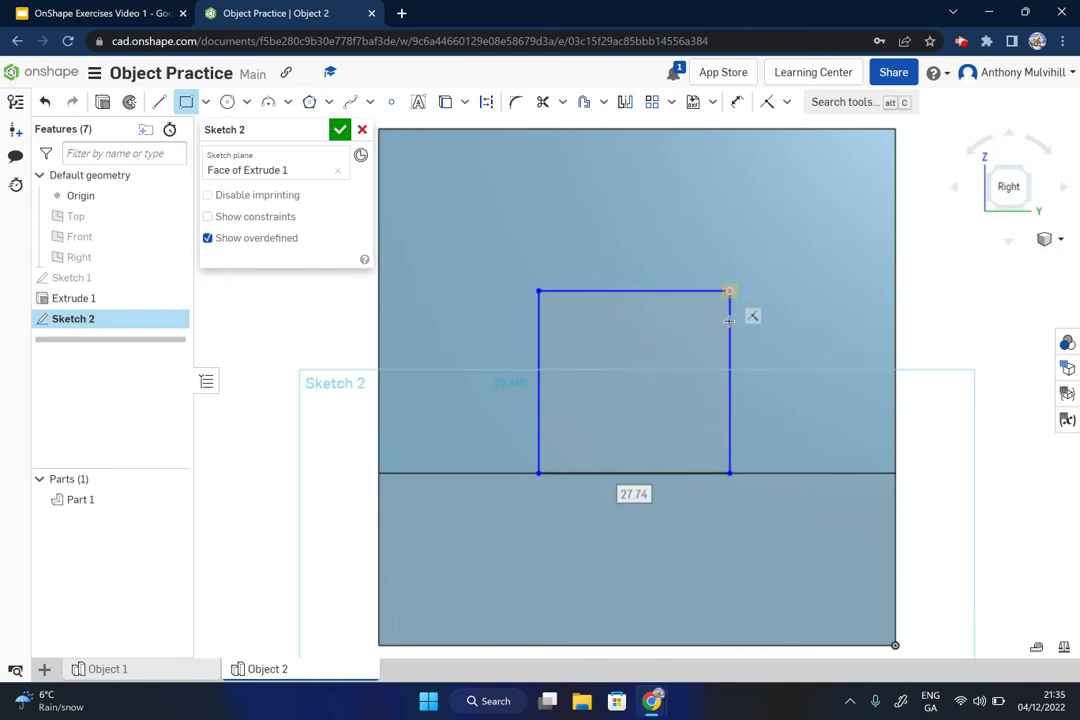
scroll(639, 526, down, 3)
mouse_move(515, 452)
right_down()
mouse_move(600, 534)
mouse_move(683, 547)
mouse_move(588, 531)
right_up()
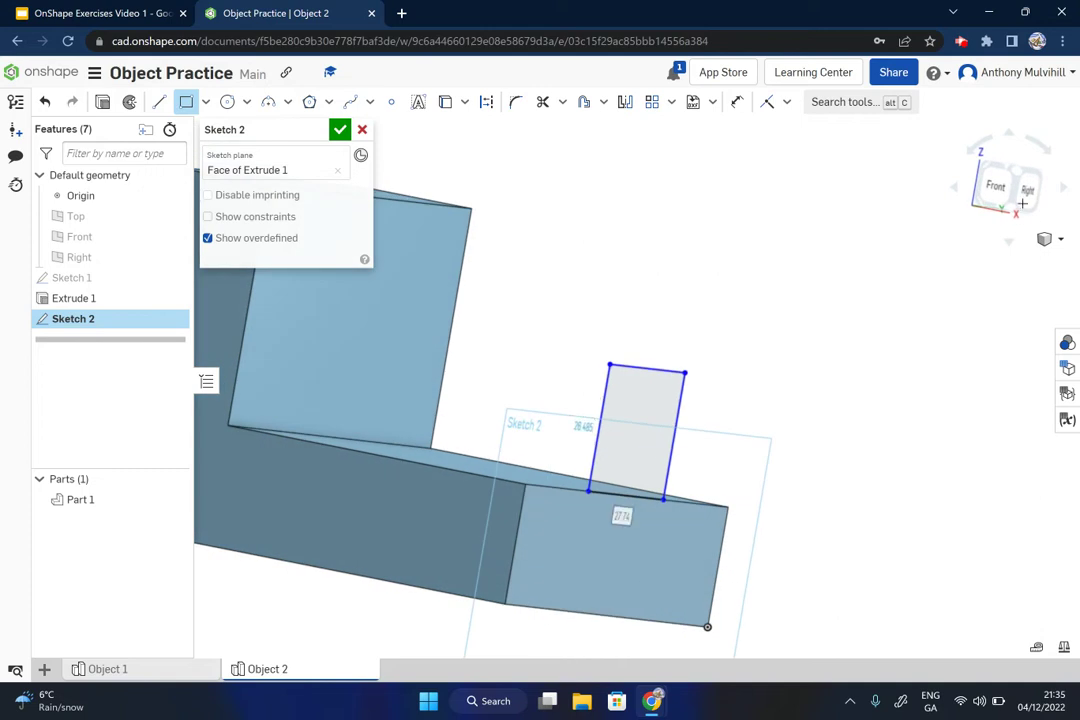
click(1019, 174)
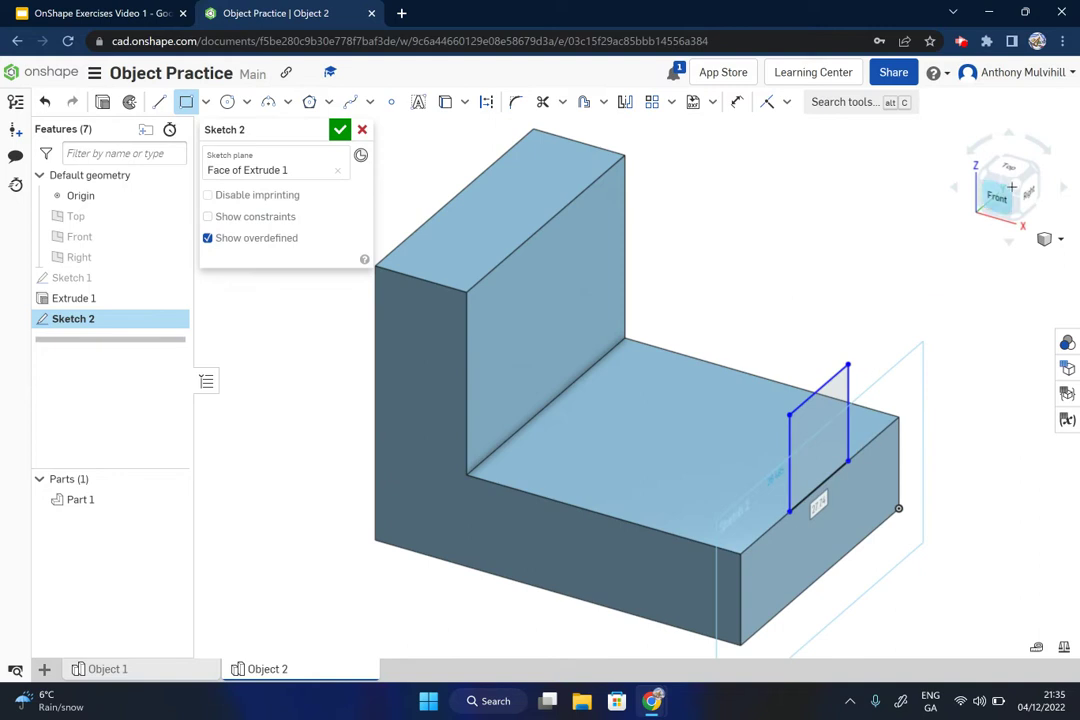
key(n)
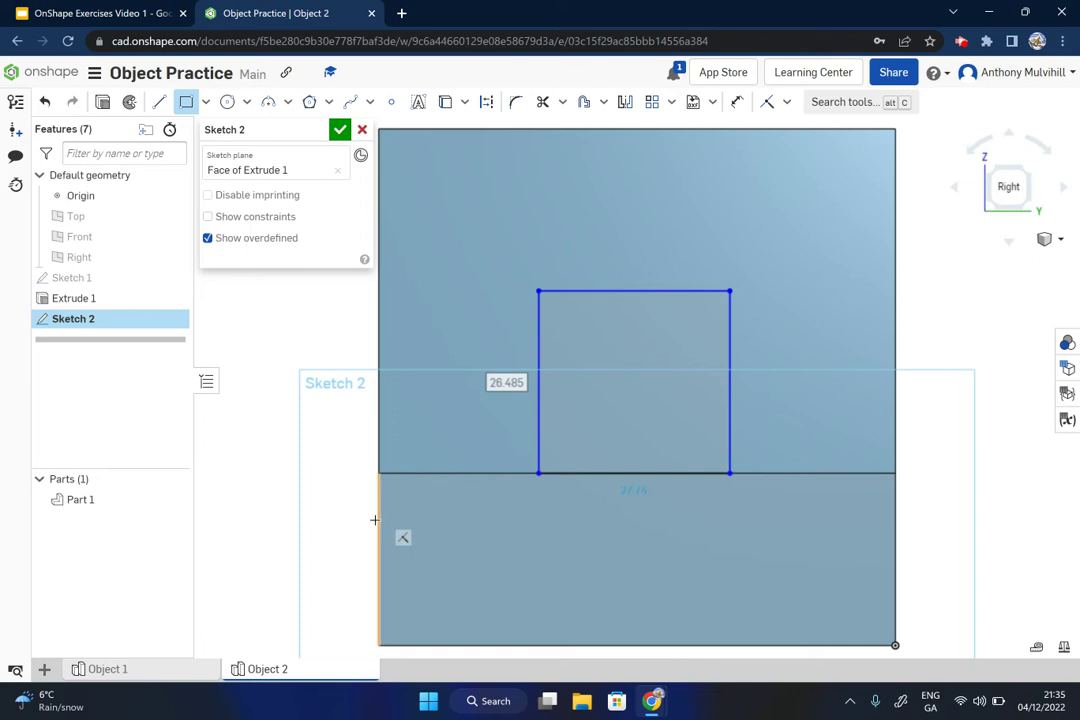
Step: Dimension the rectangle's front vertical side 25 mm from the base's front edge
click(736, 104)
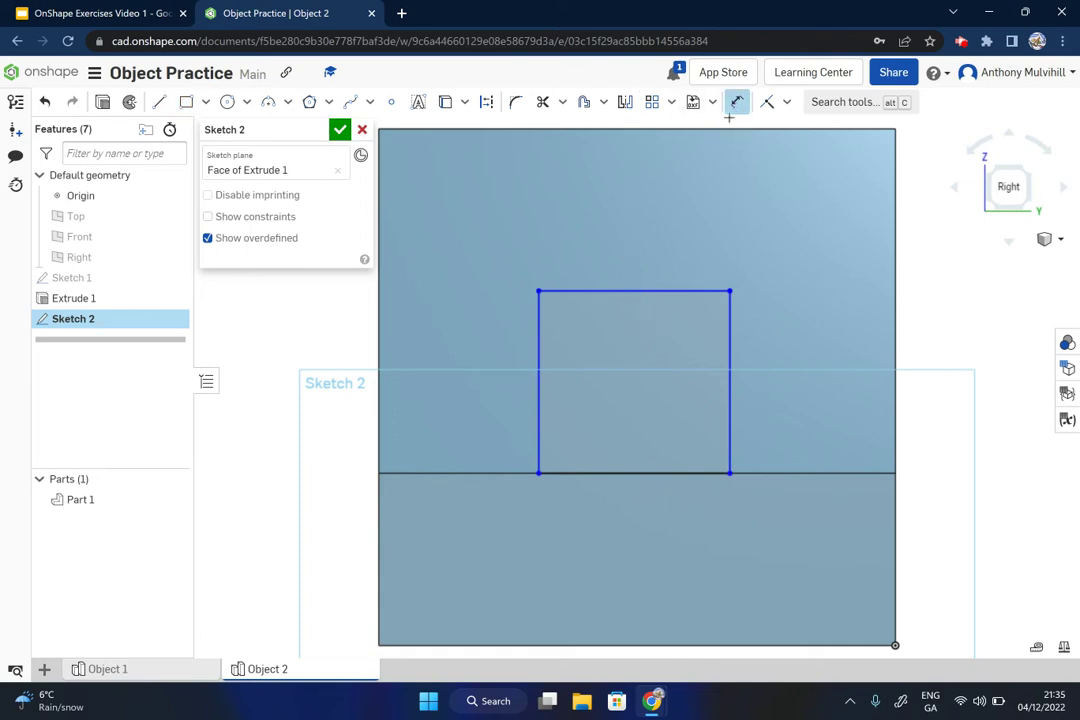
click(537, 391)
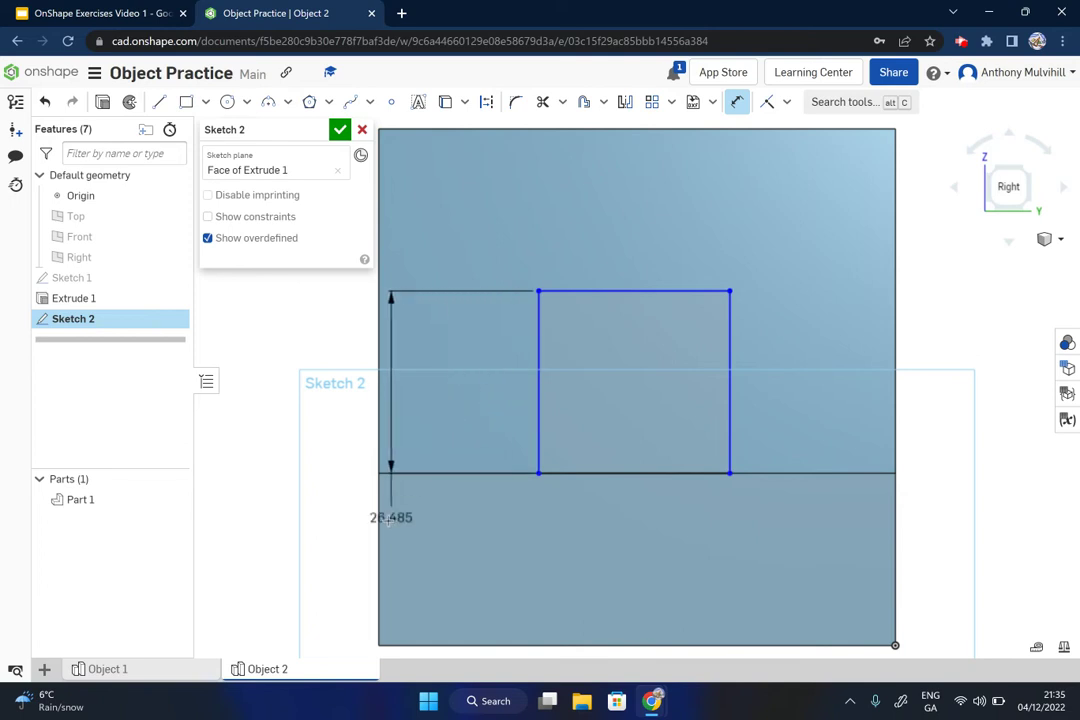
click(378, 530)
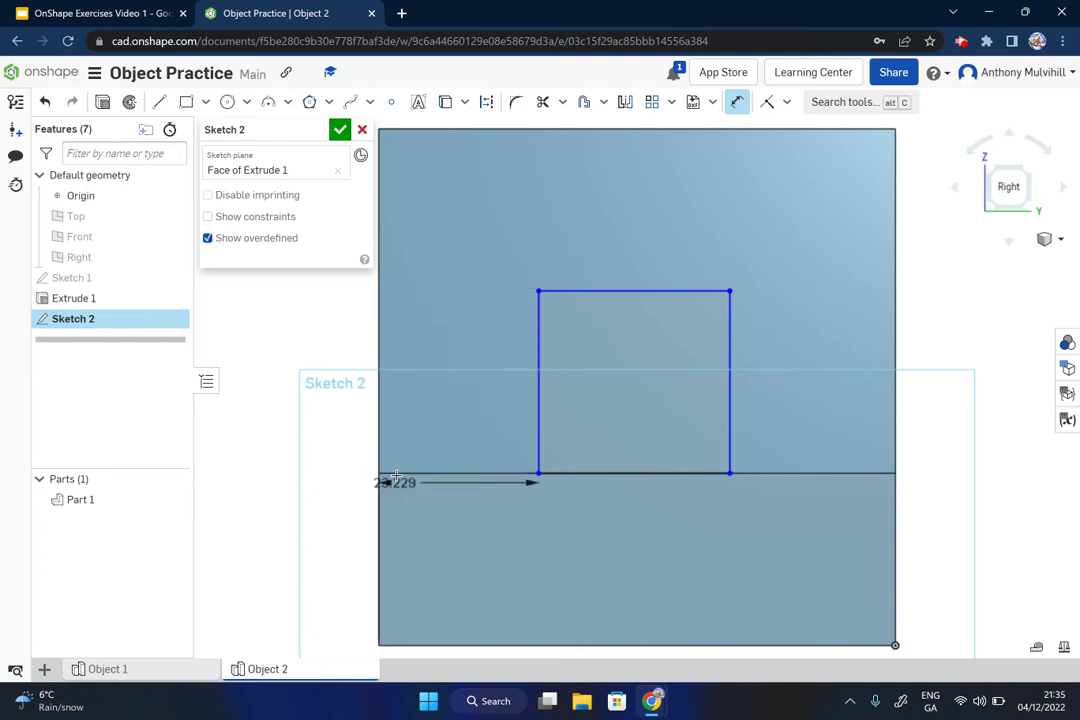
click(437, 388)
text(25)
key(Return)
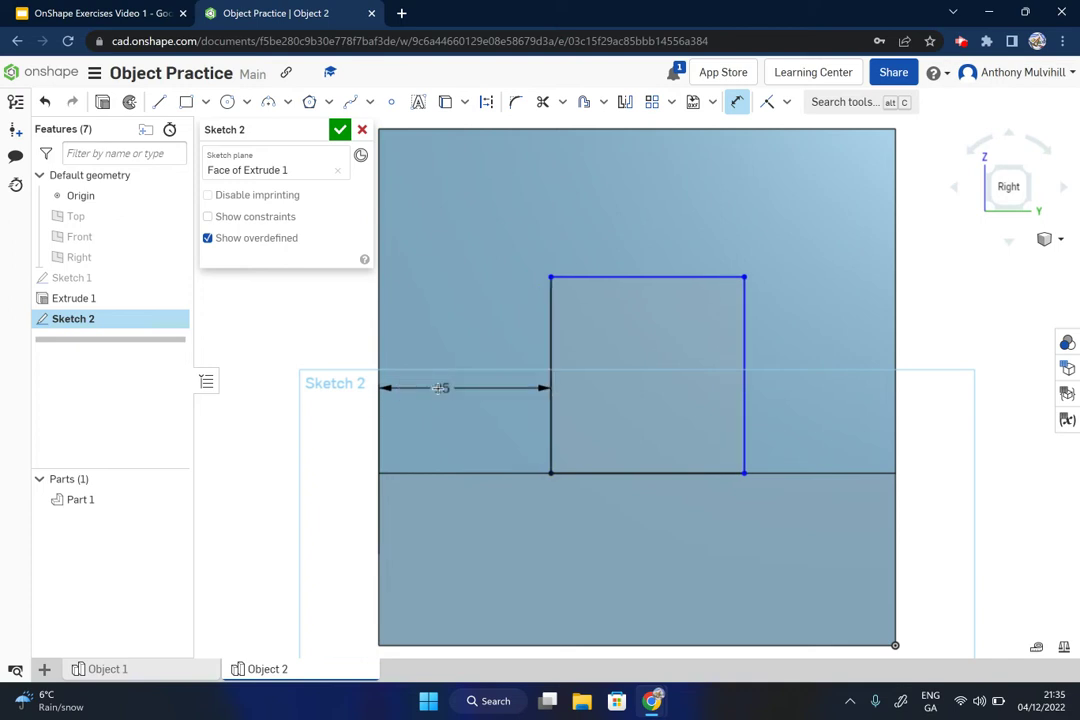
Step: Dimension the rectangle's rear vertical side 25 mm from the base's back edge
click(746, 402)
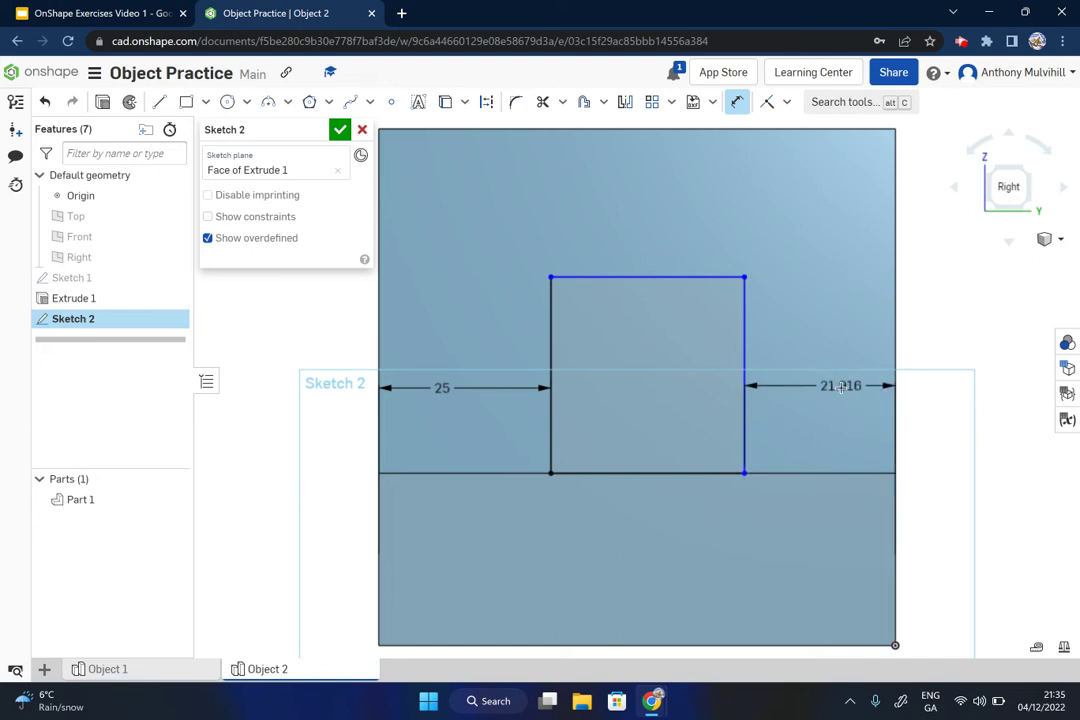
click(838, 398)
text(25)
key(Return)
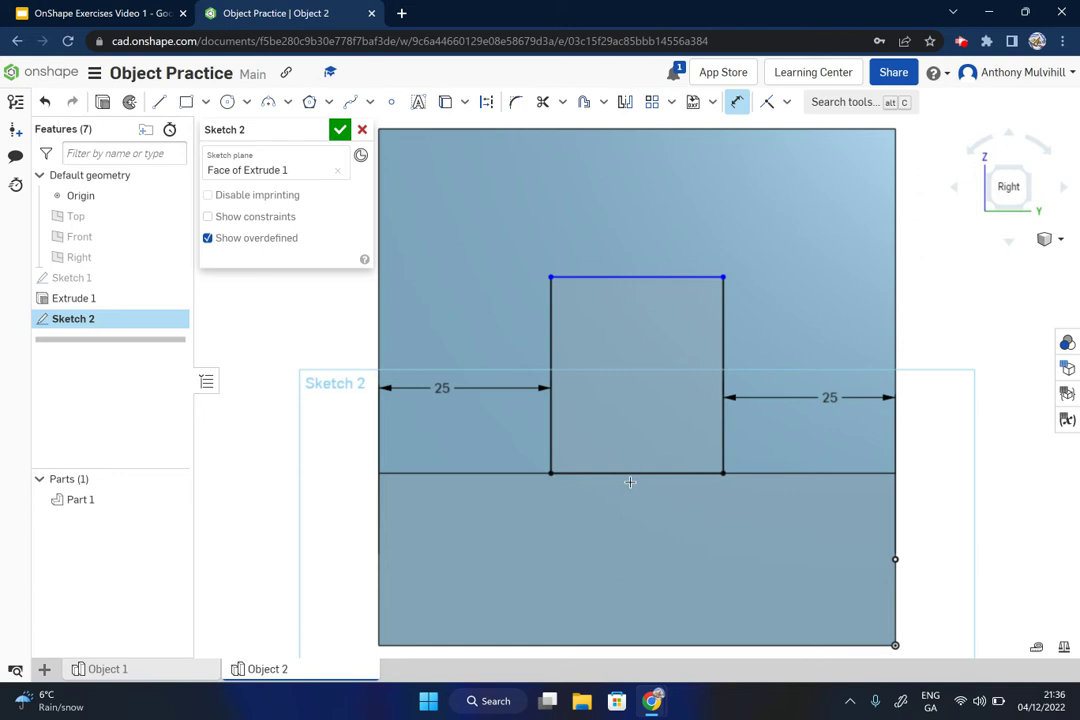
Step: Dimension the rectangle's height as 25 mm
click(725, 345)
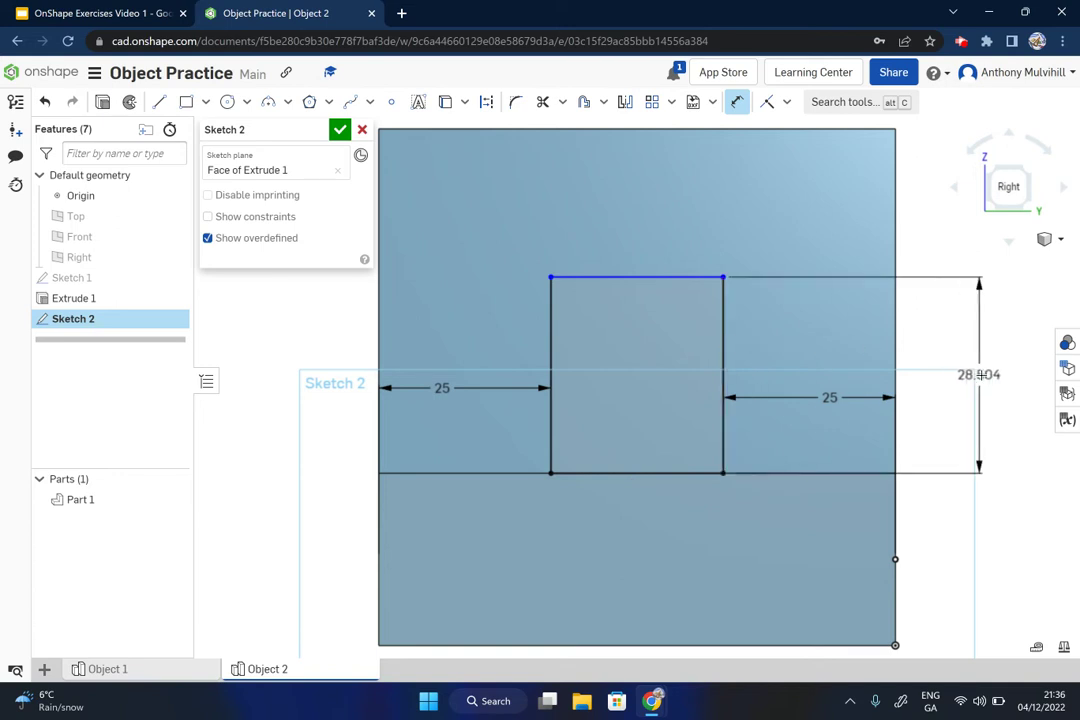
click(987, 374)
text(25)
key(Return)
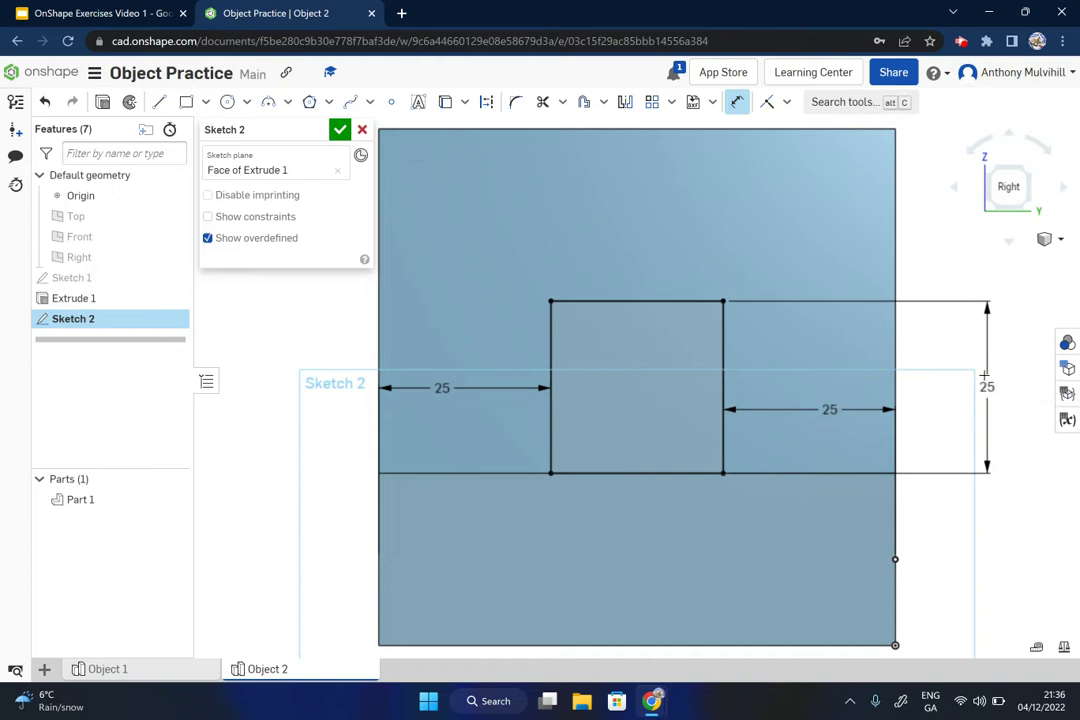
right_drag(594, 400, 632, 419)
scroll(632, 417, down, 3)
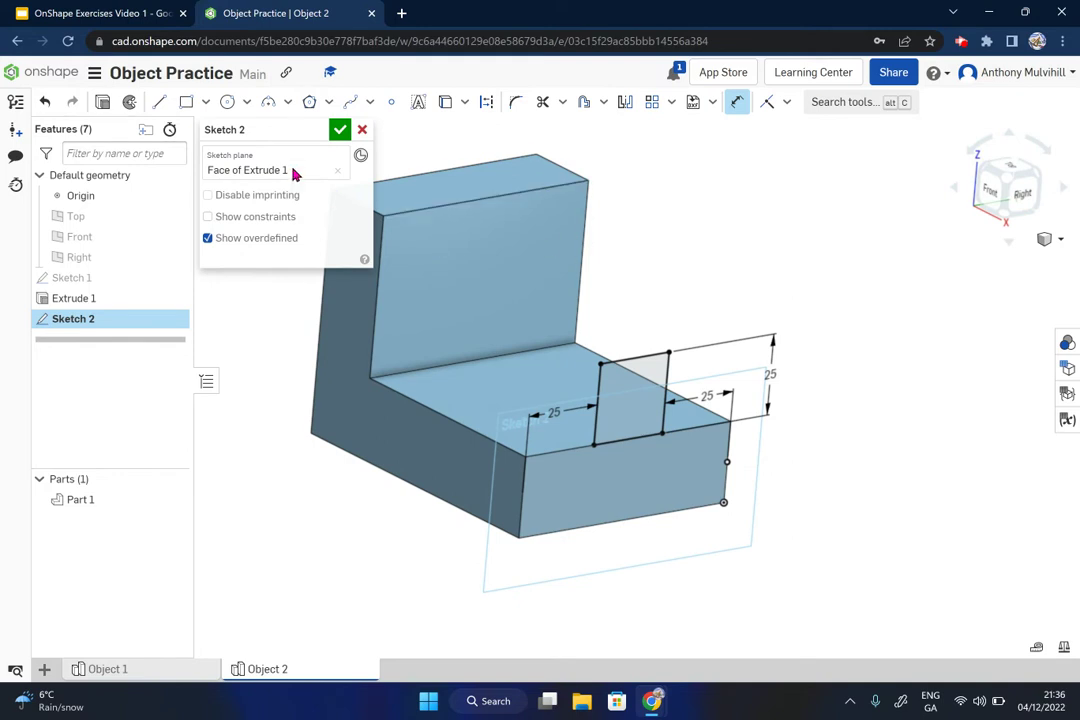
Step: Extrude the sketched square as a New solid in the opposite direction, using Up to face with the upright's inner face as the end
click(102, 105)
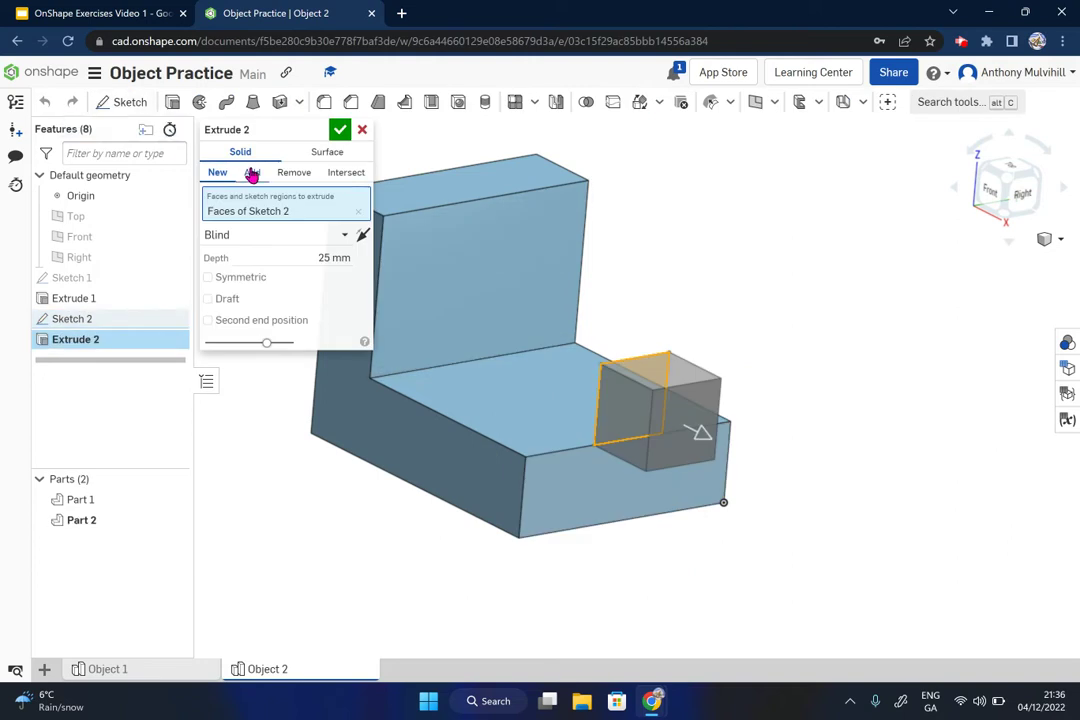
click(252, 173)
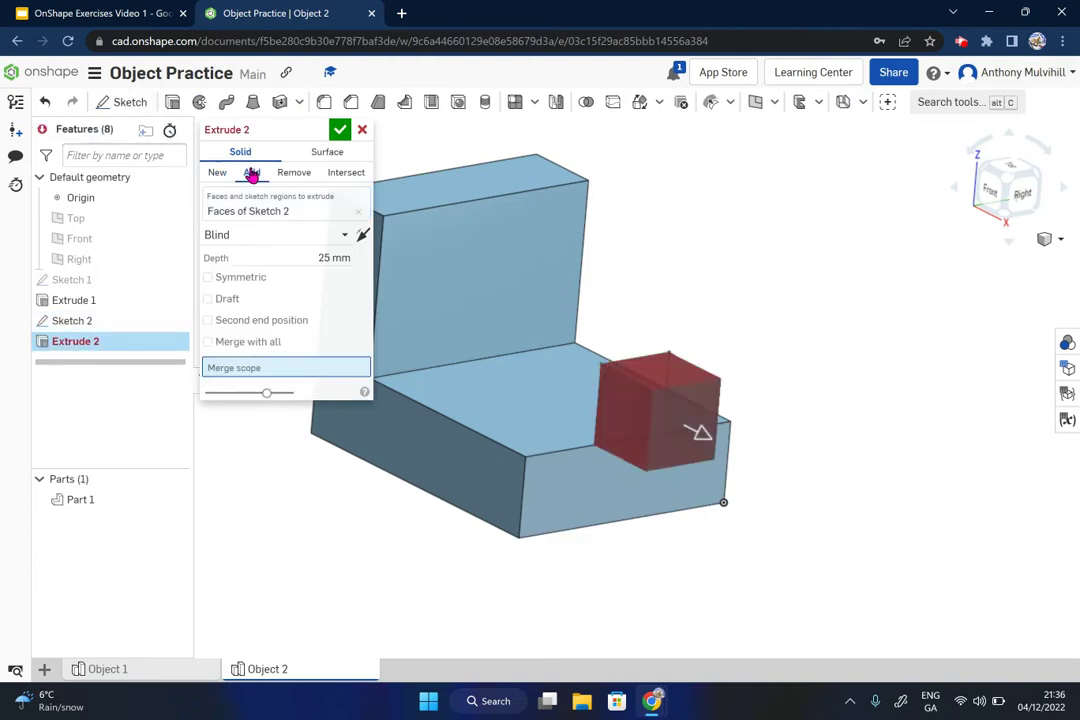
click(217, 173)
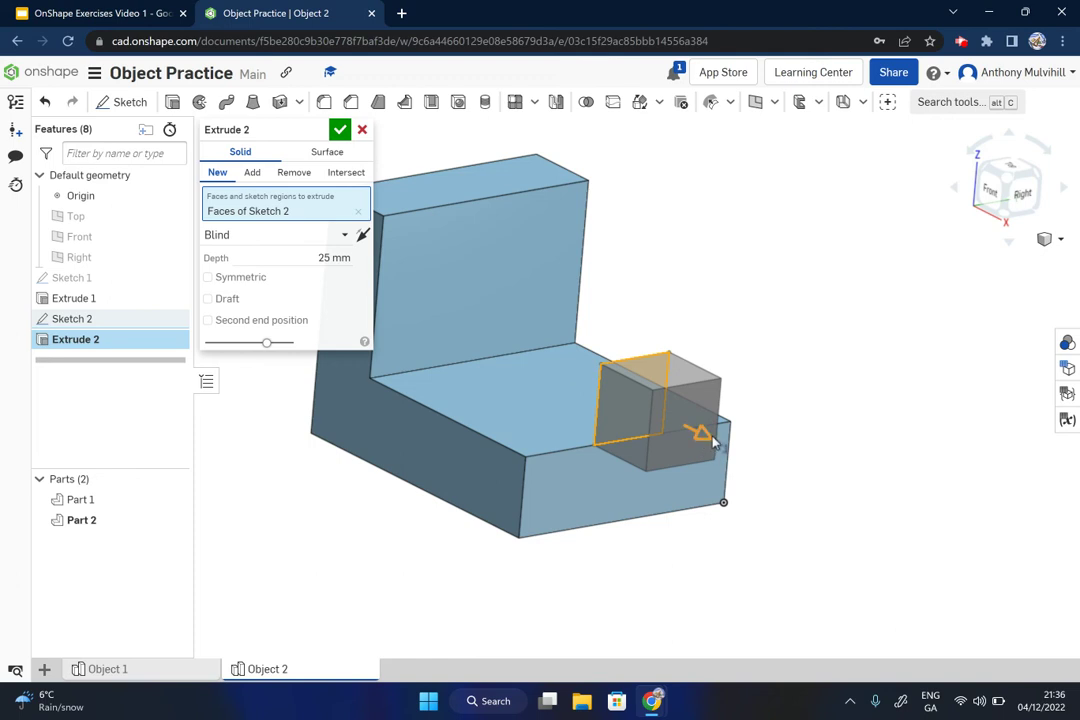
drag(708, 440, 750, 504)
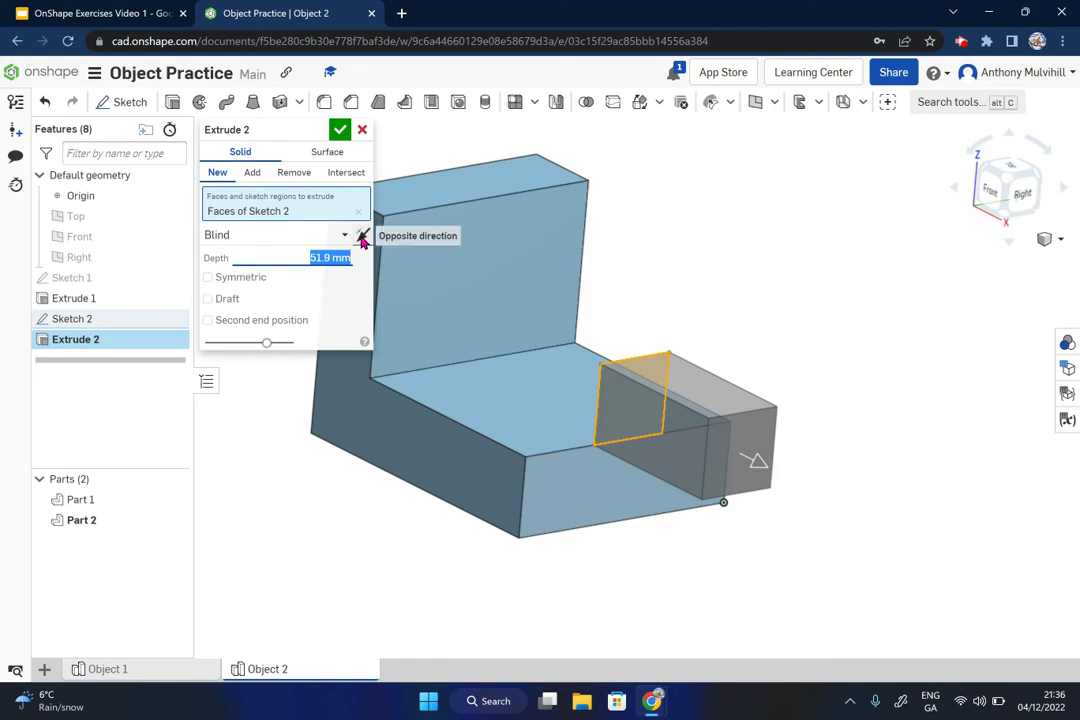
click(362, 238)
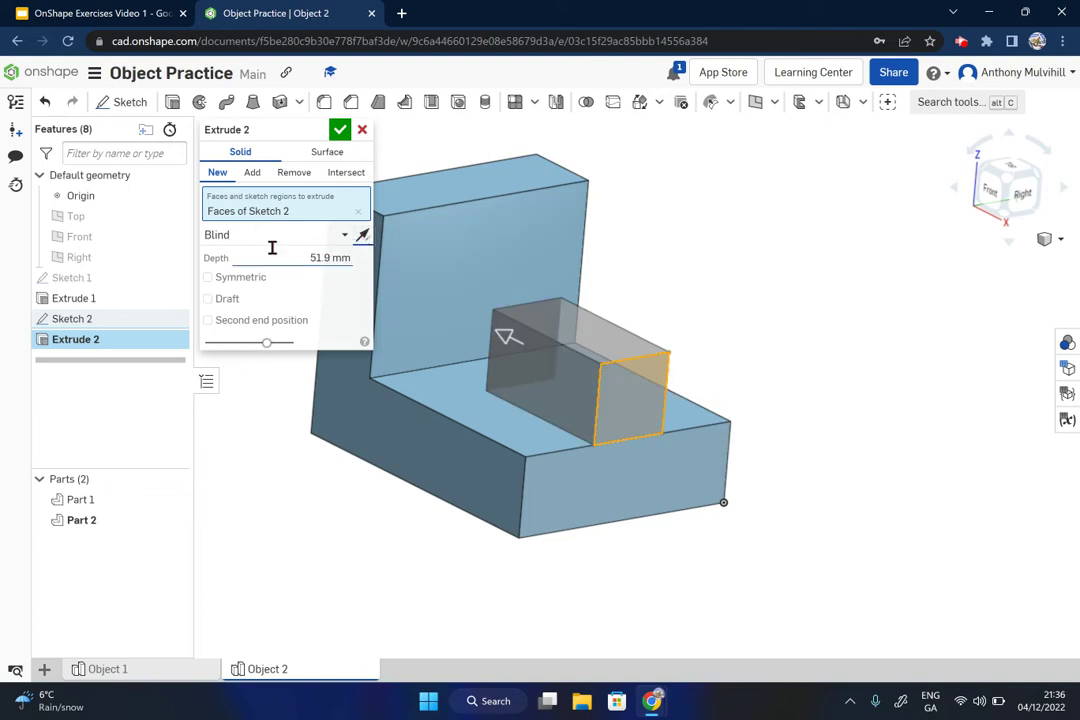
click(342, 234)
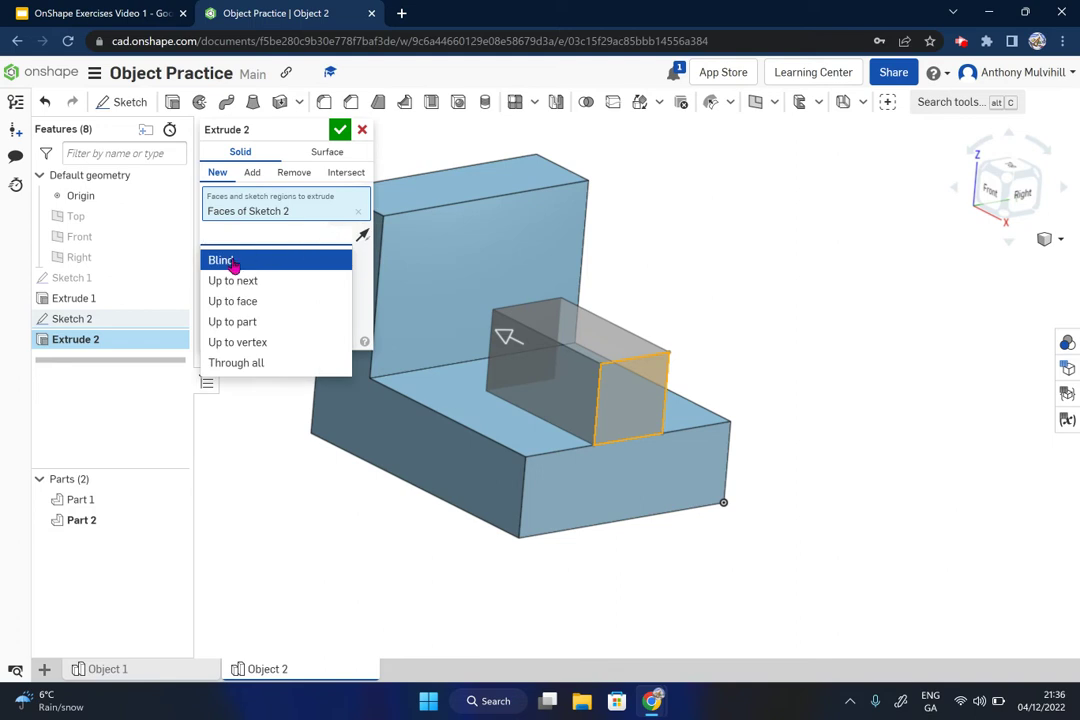
click(232, 310)
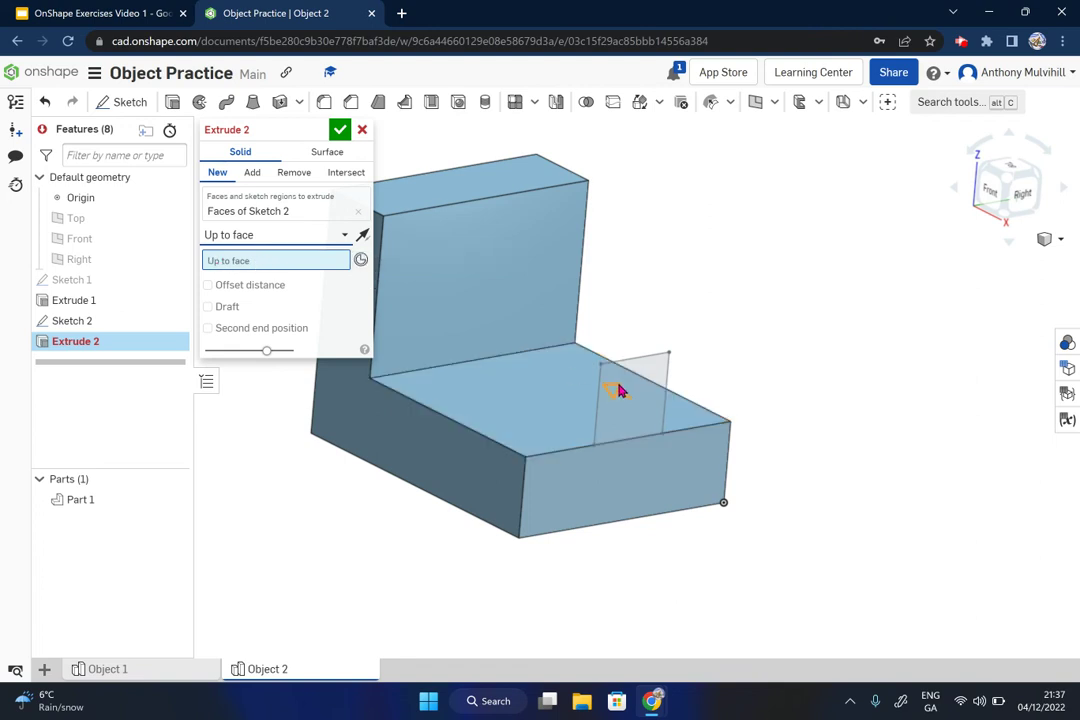
click(483, 278)
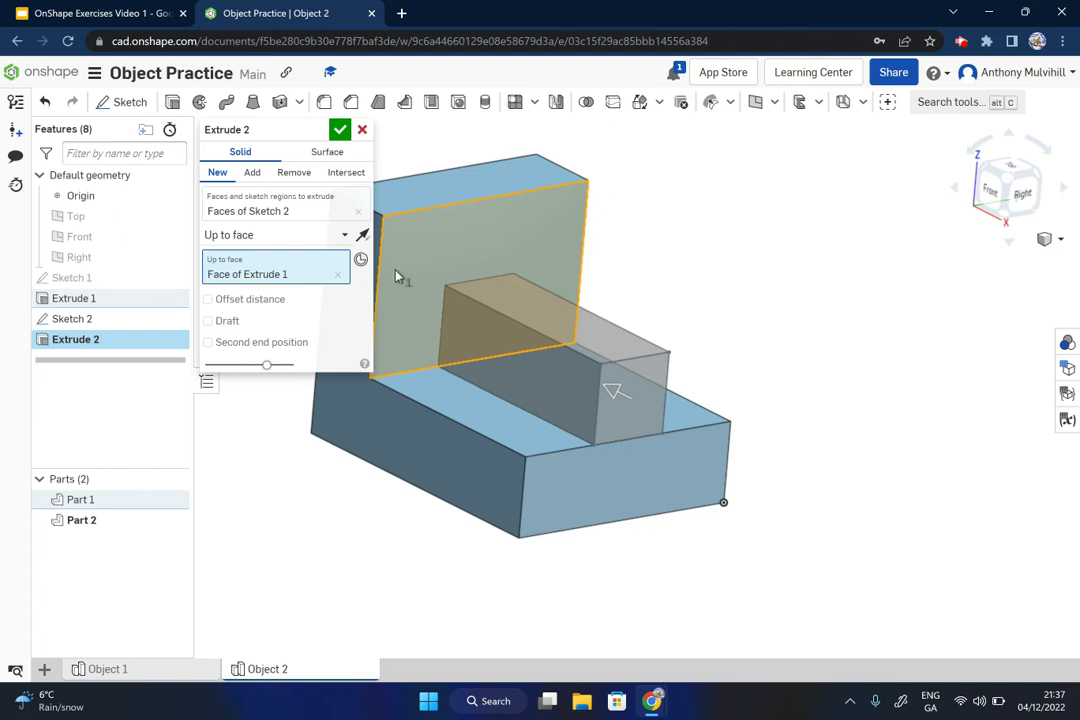
click(341, 133)
scroll(624, 390, down, 3)
scroll(503, 421, up, 2)
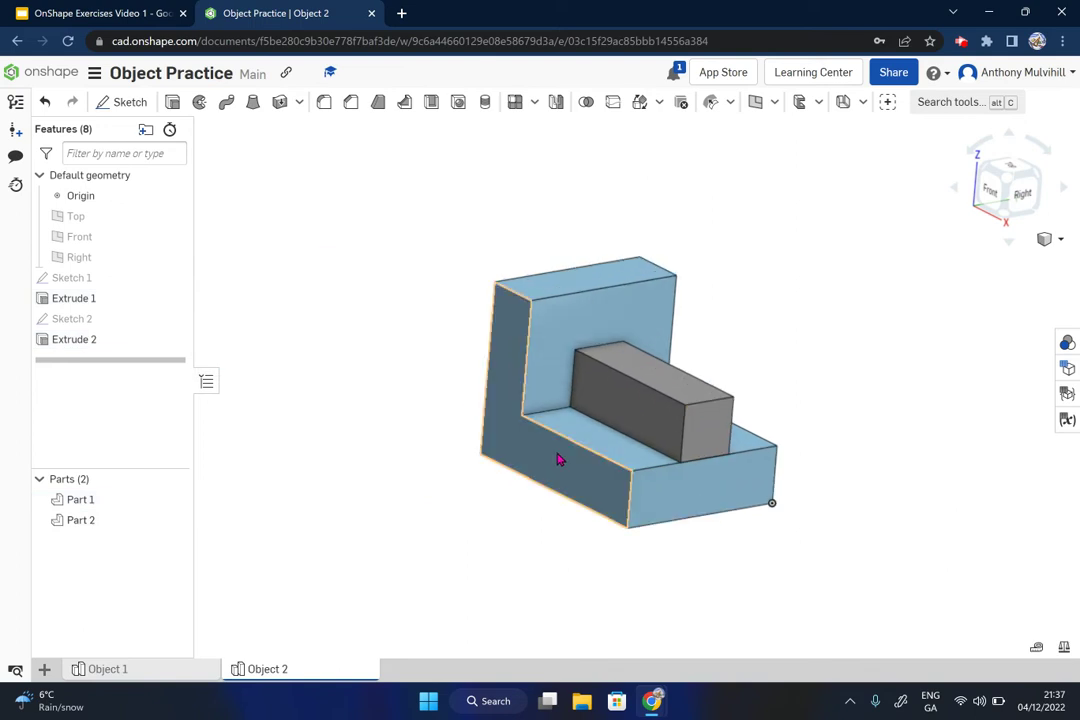
Step: Using Object 1's colouring as reference, apply a red (#FF0000) appearance to the front faces of Object 2's L-shaped body and raised block
click(143, 668)
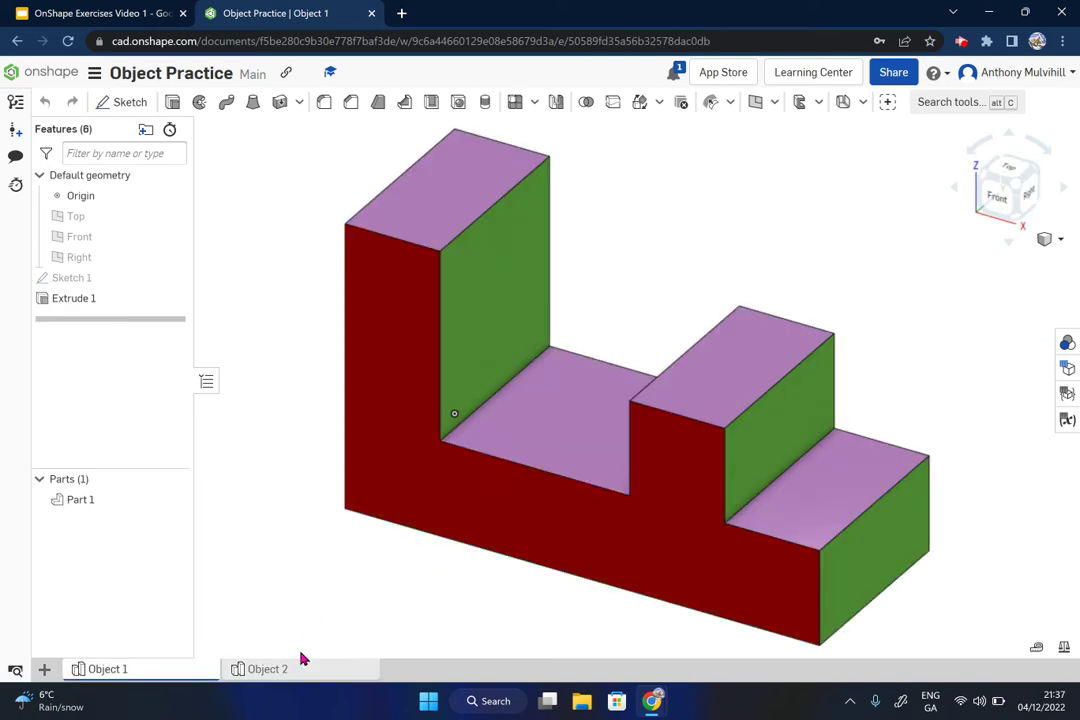
click(270, 668)
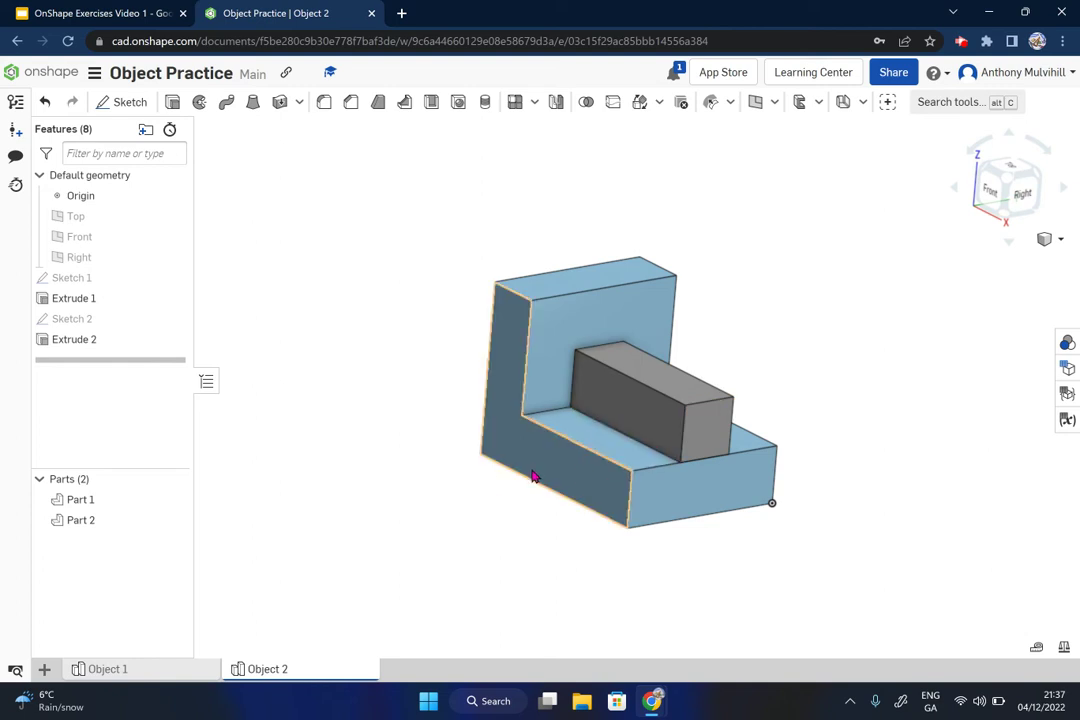
right_drag(499, 485, 627, 490)
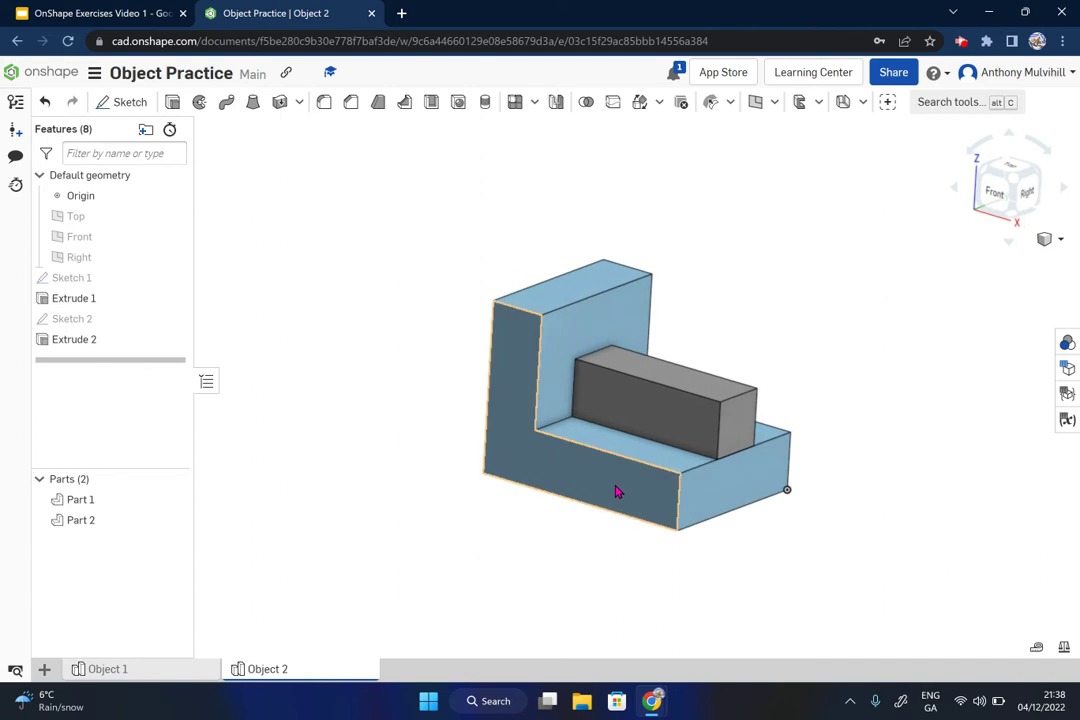
click(571, 483)
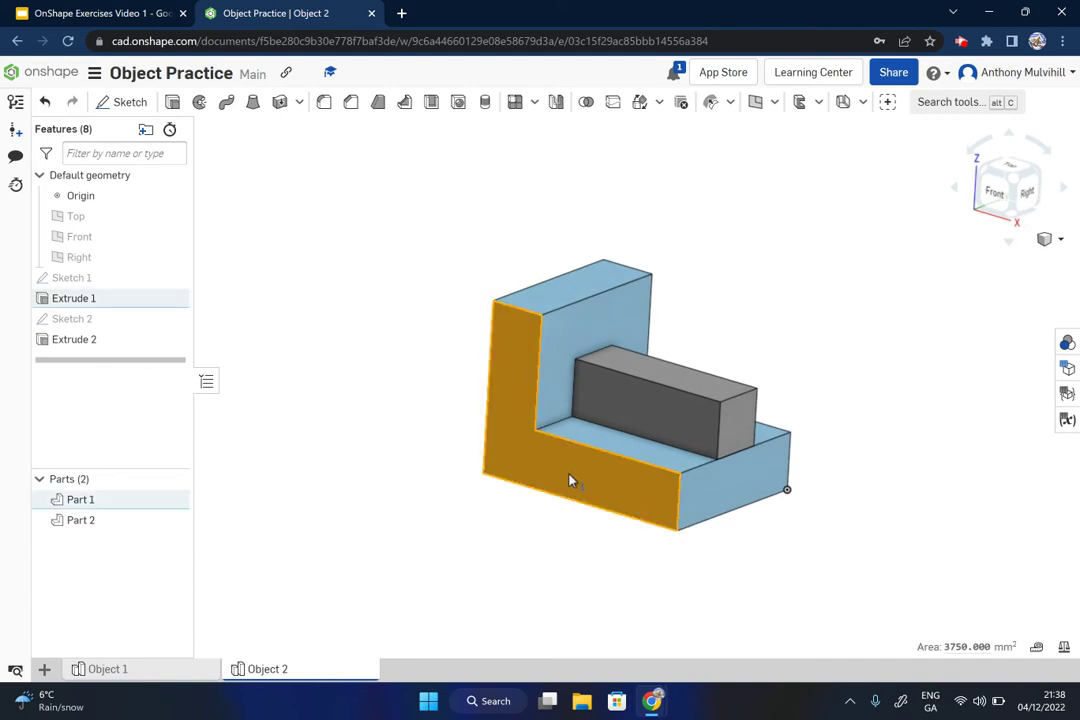
right_click(571, 481)
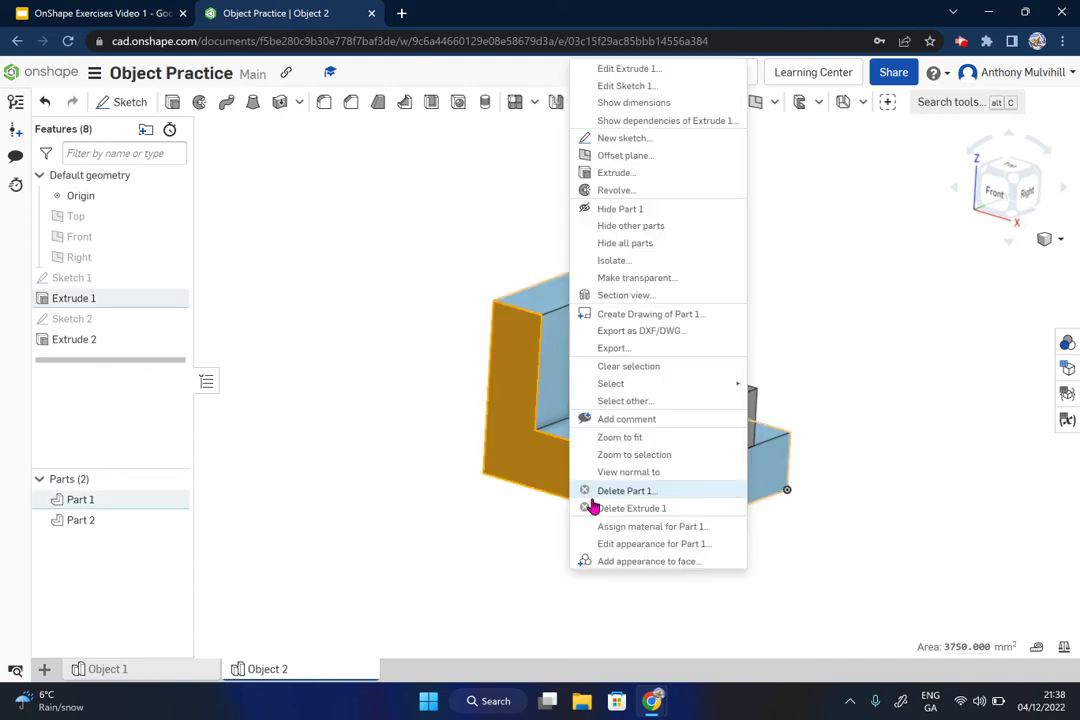
click(632, 560)
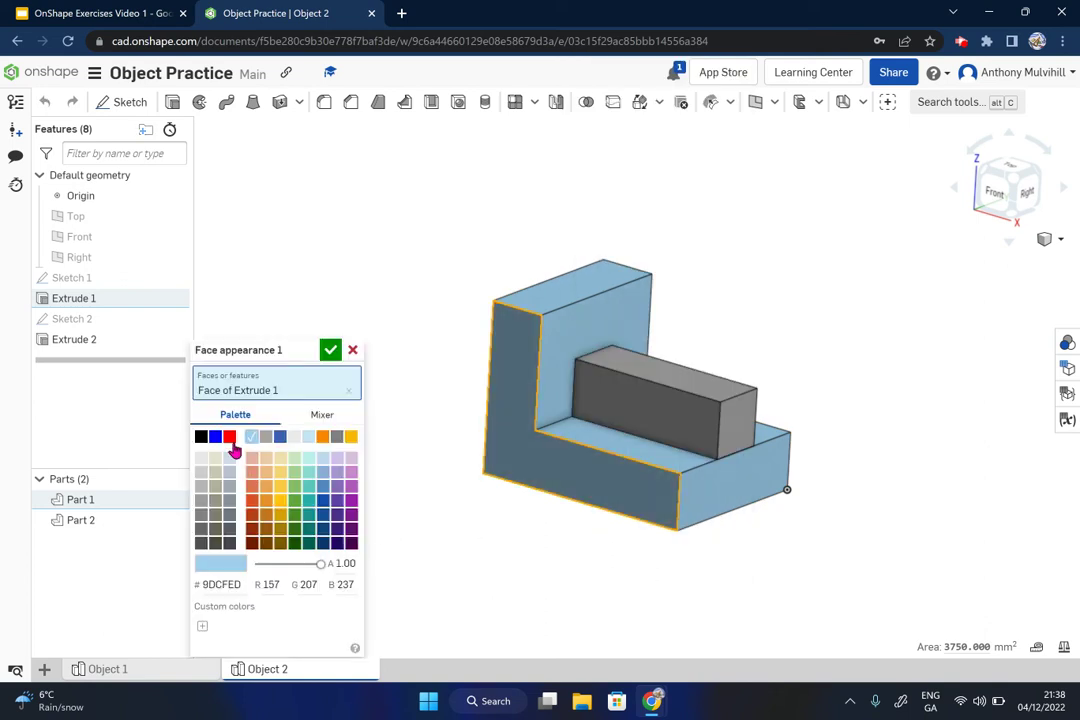
click(230, 439)
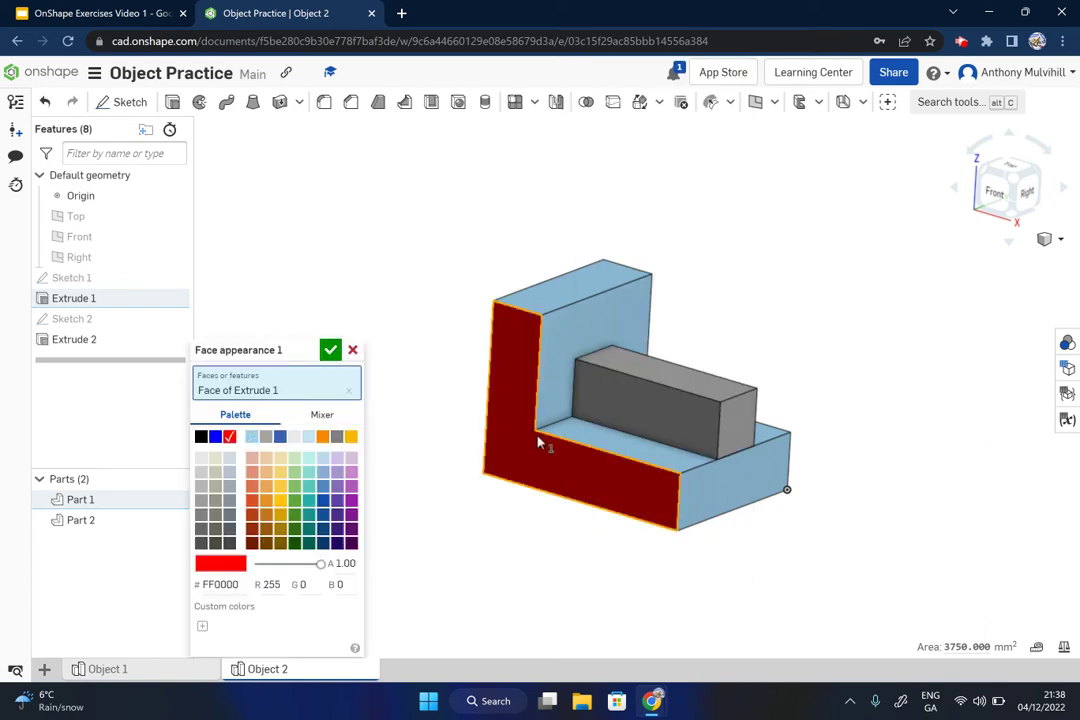
click(648, 420)
click(330, 331)
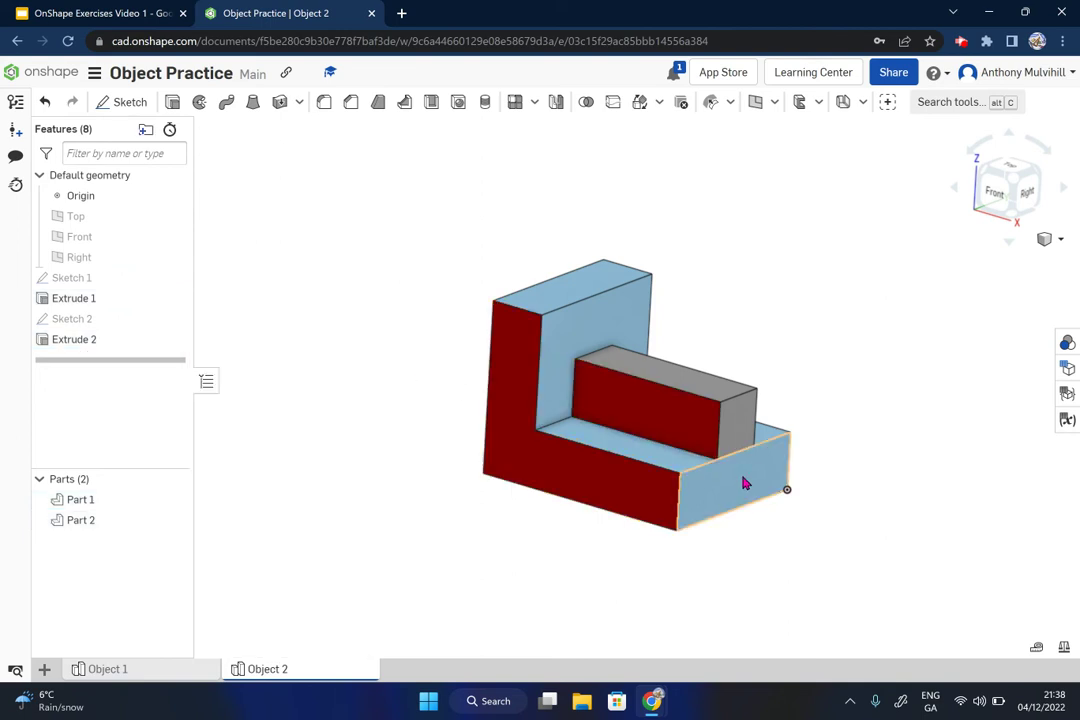
Step: Apply a green (#5FA73D) appearance to the base's end face, the raised block's end face and the upright's inner face
click(745, 483)
right_click(744, 483)
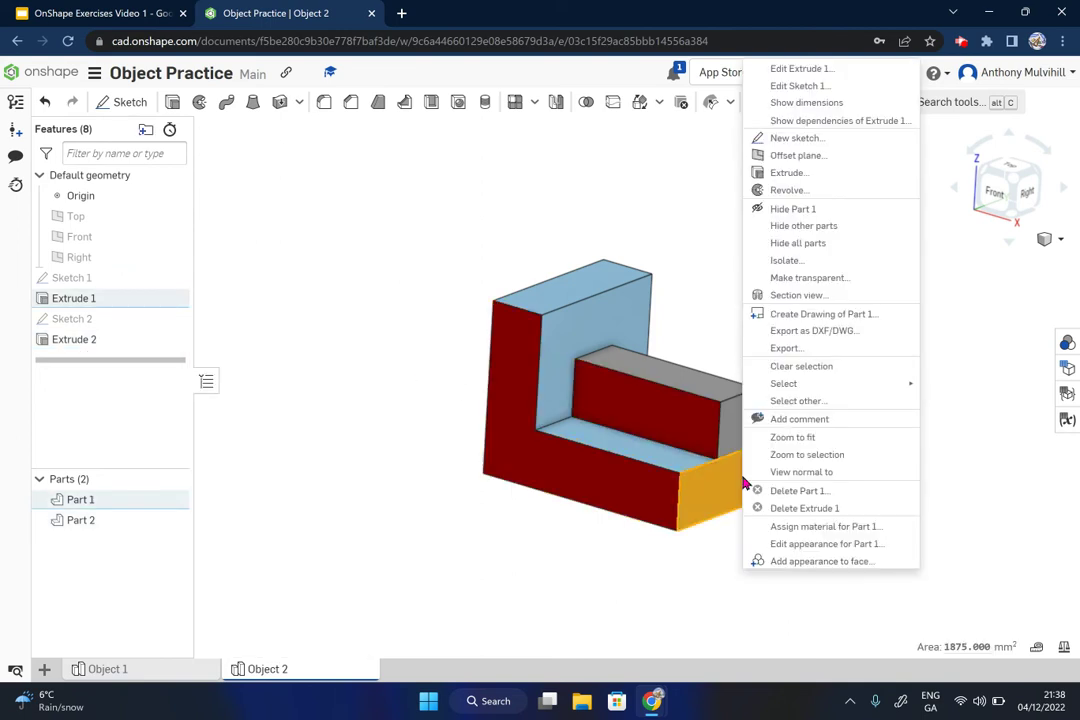
click(788, 561)
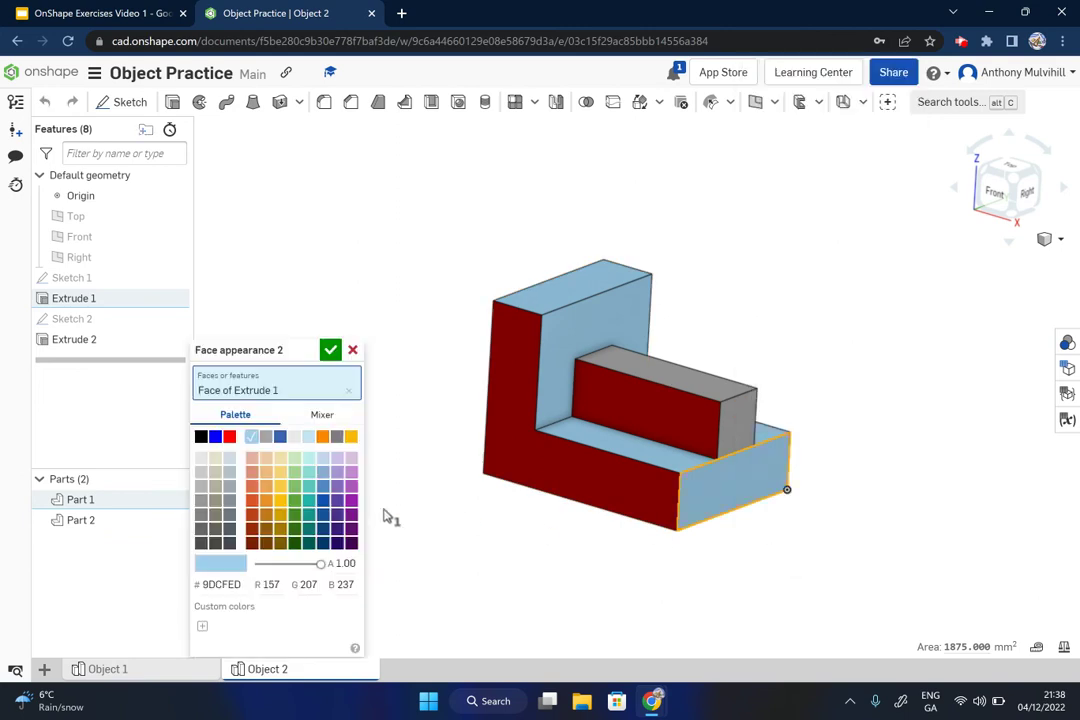
click(295, 500)
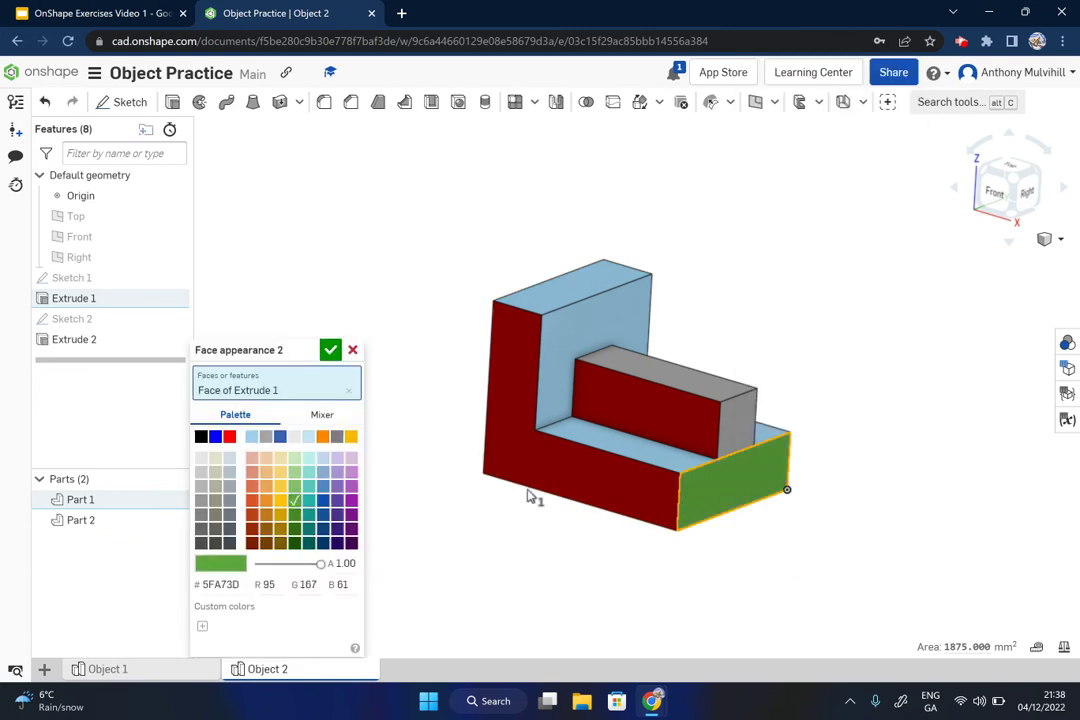
click(745, 445)
click(576, 337)
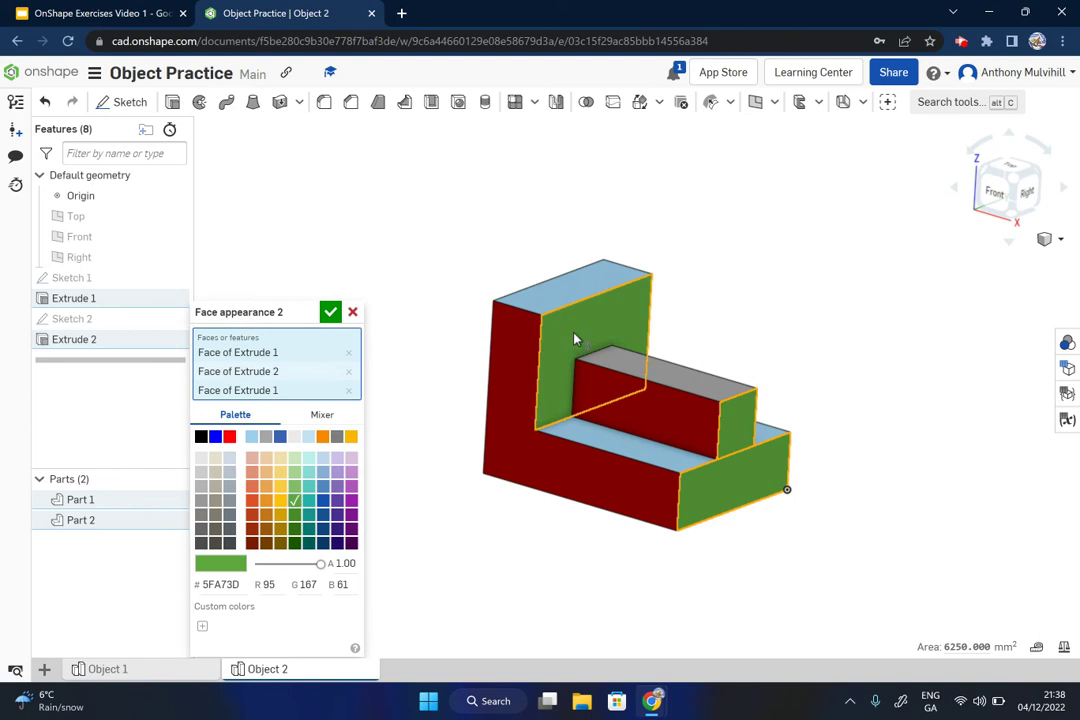
click(330, 312)
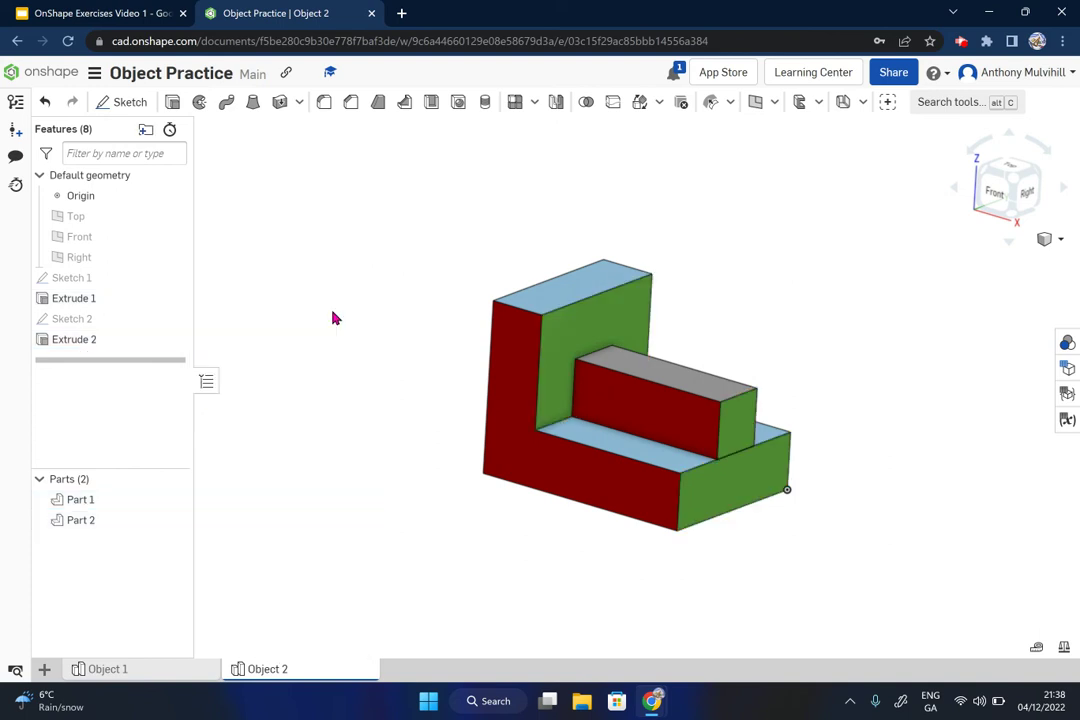
Step: Apply a light blue (#8AAED6) appearance to the three upward-facing faces of the upright, base and raised block
right_drag(692, 390, 586, 311)
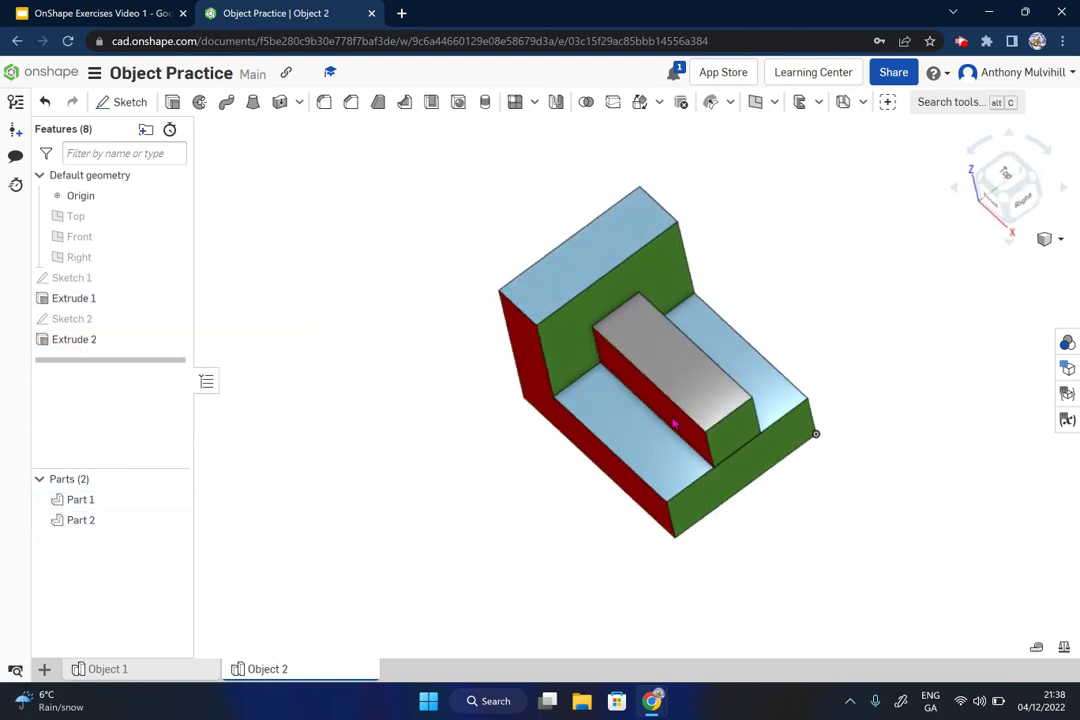
click(567, 281)
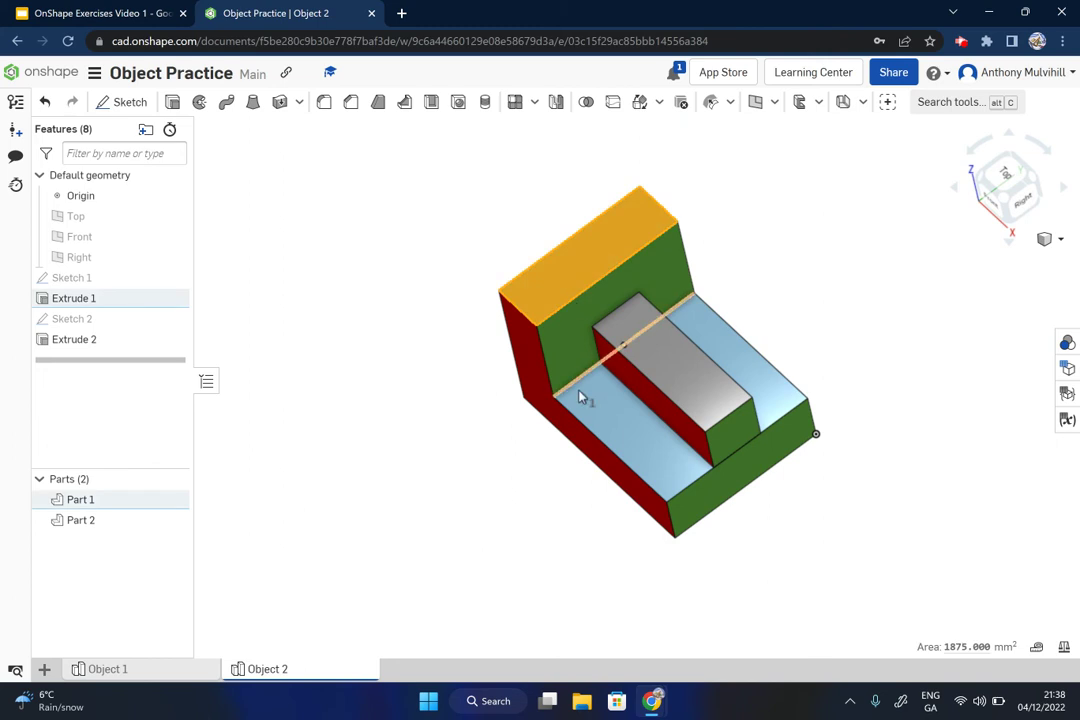
click(620, 413)
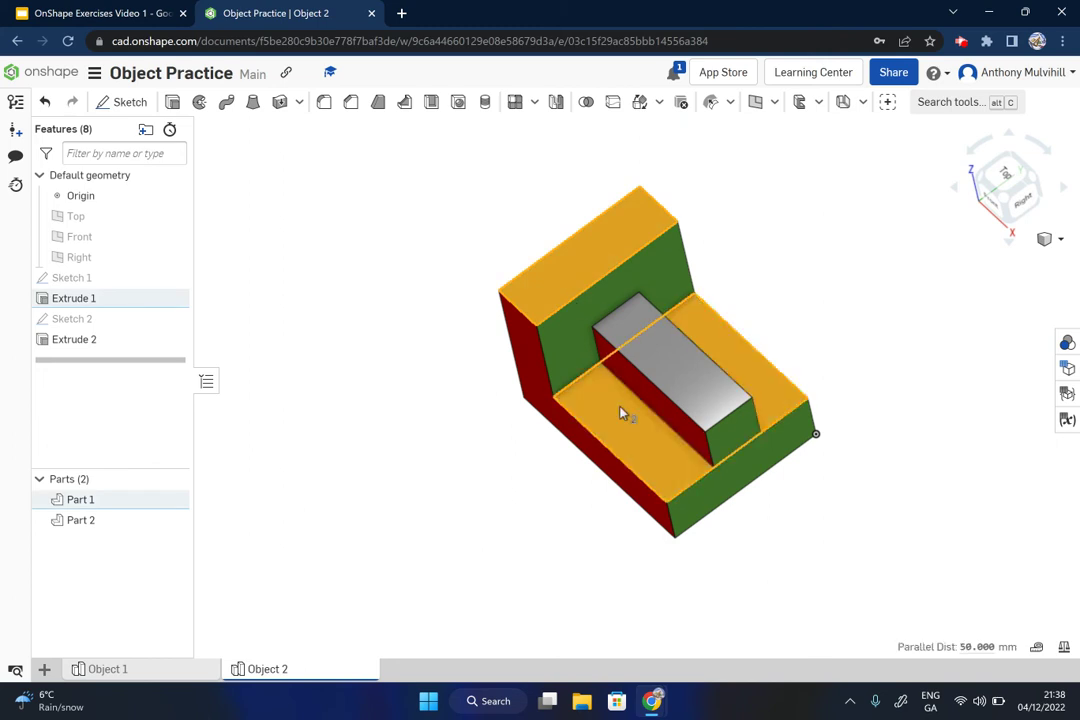
click(663, 362)
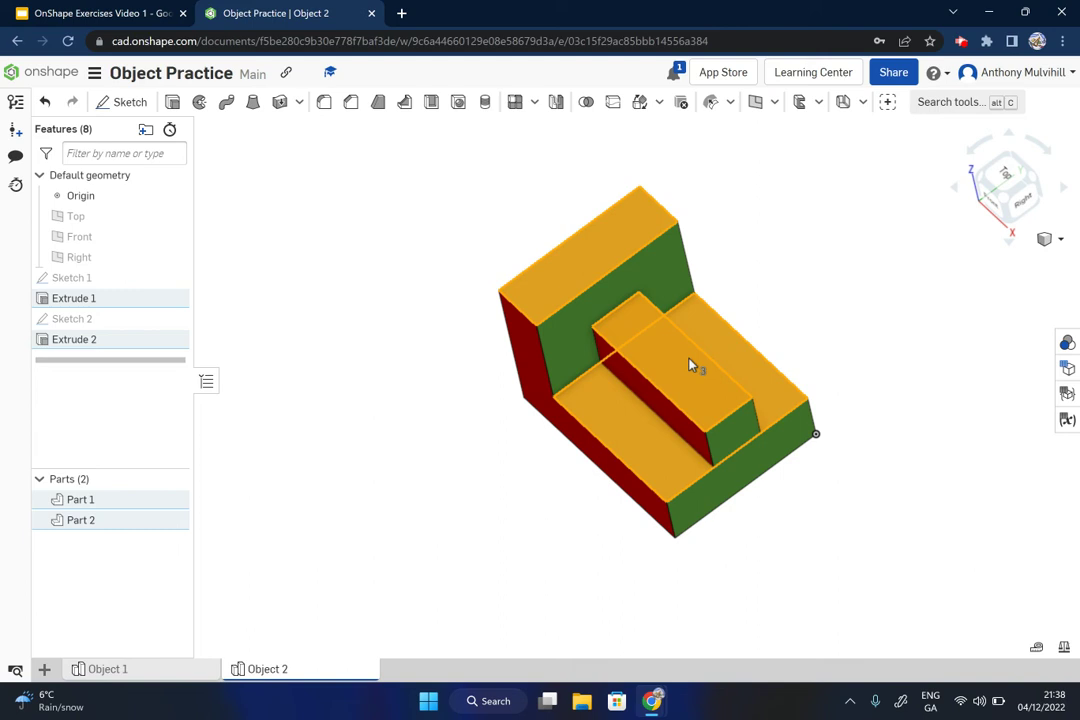
click(692, 366)
click(645, 442)
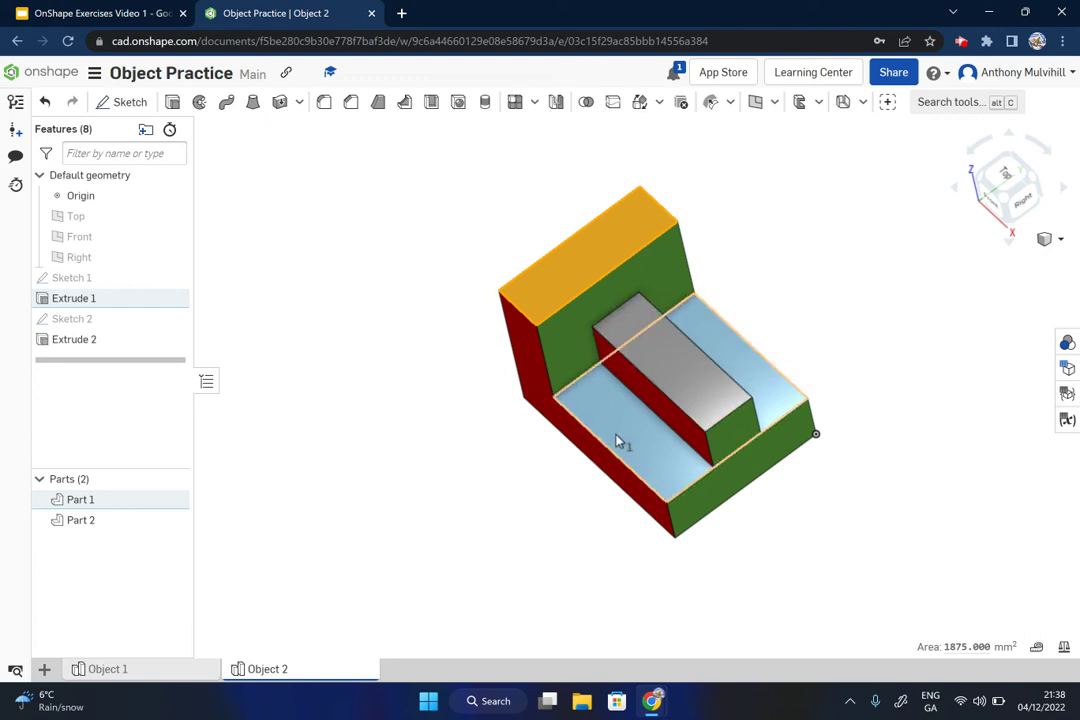
click(617, 442)
click(680, 370)
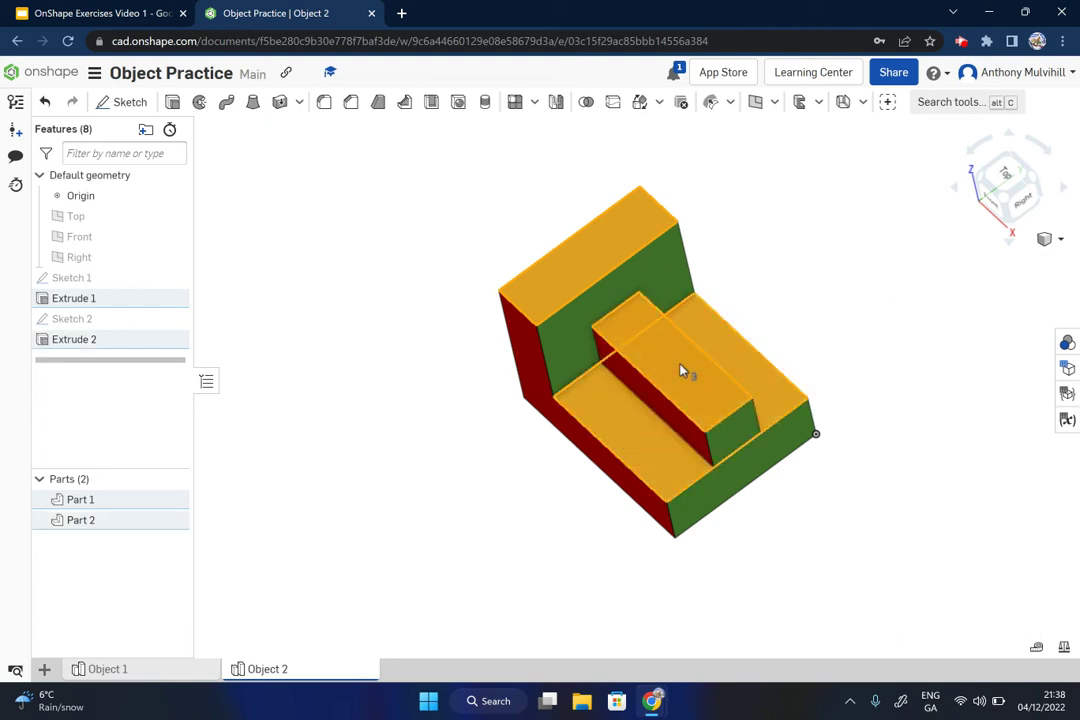
right_click(680, 370)
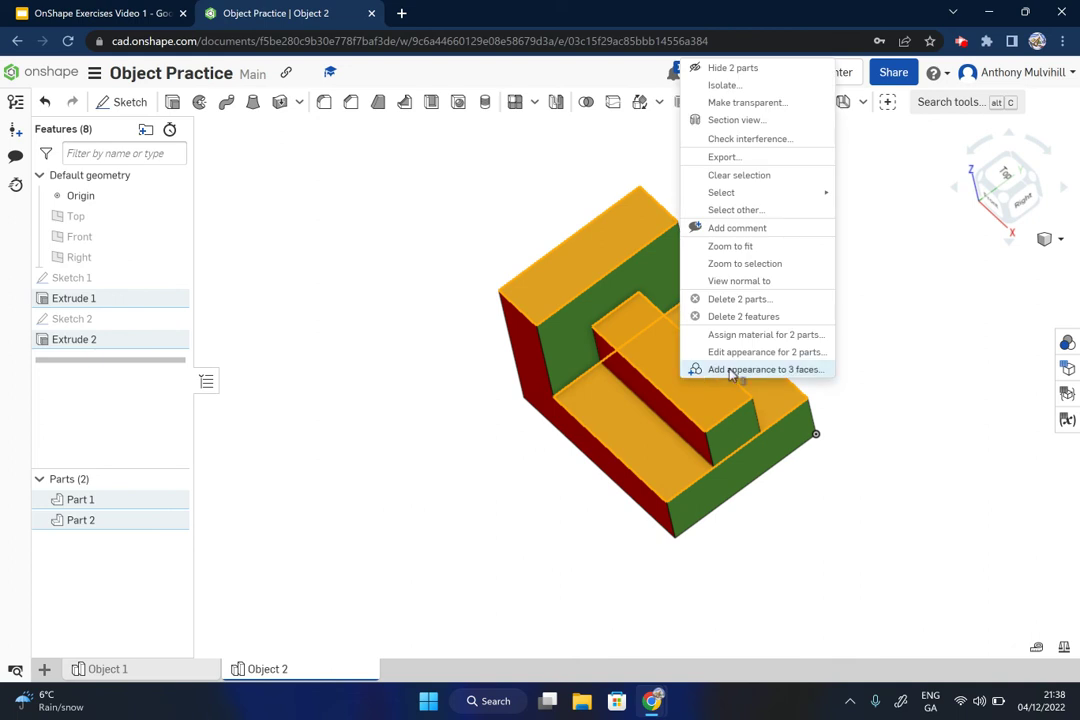
click(731, 370)
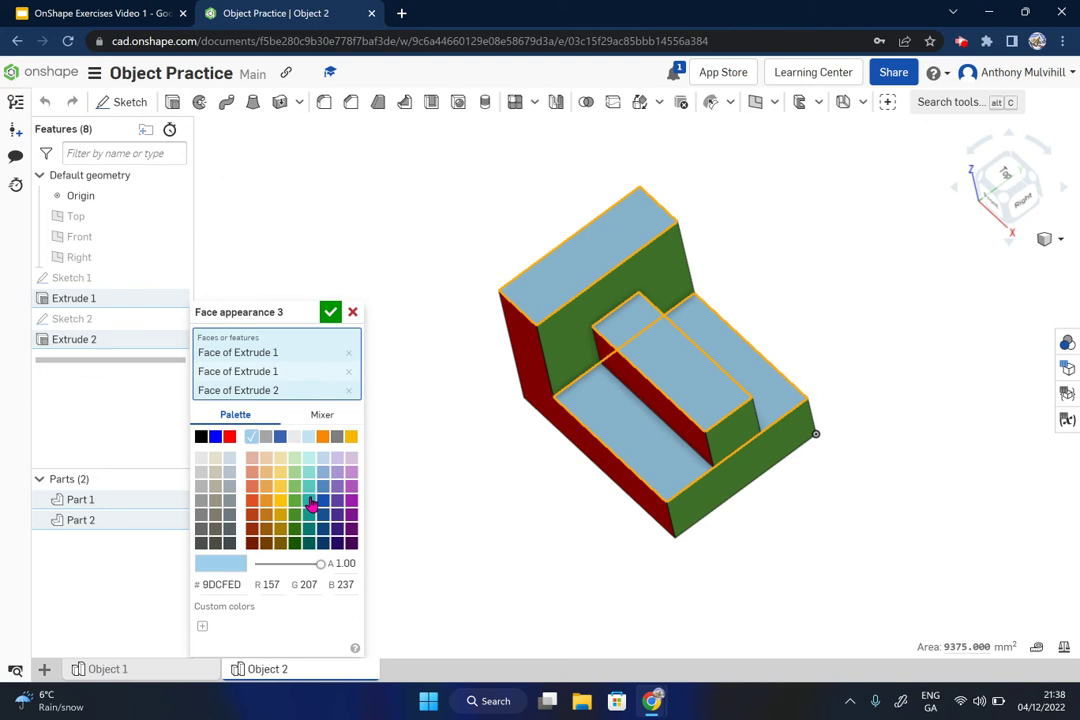
click(310, 499)
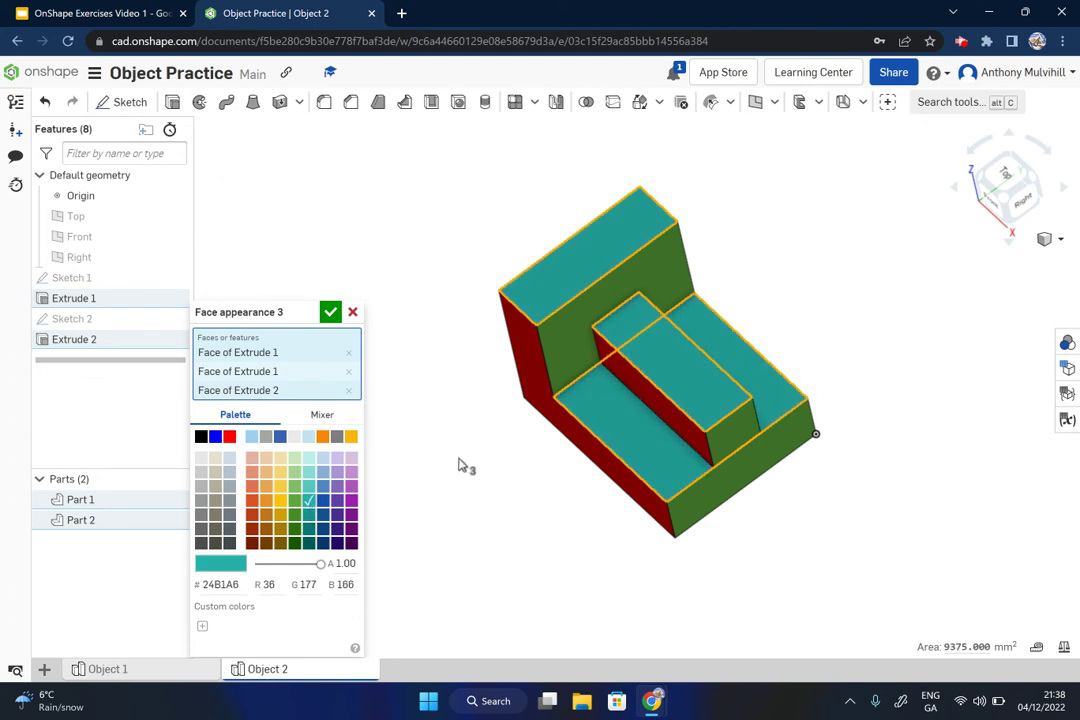
click(319, 476)
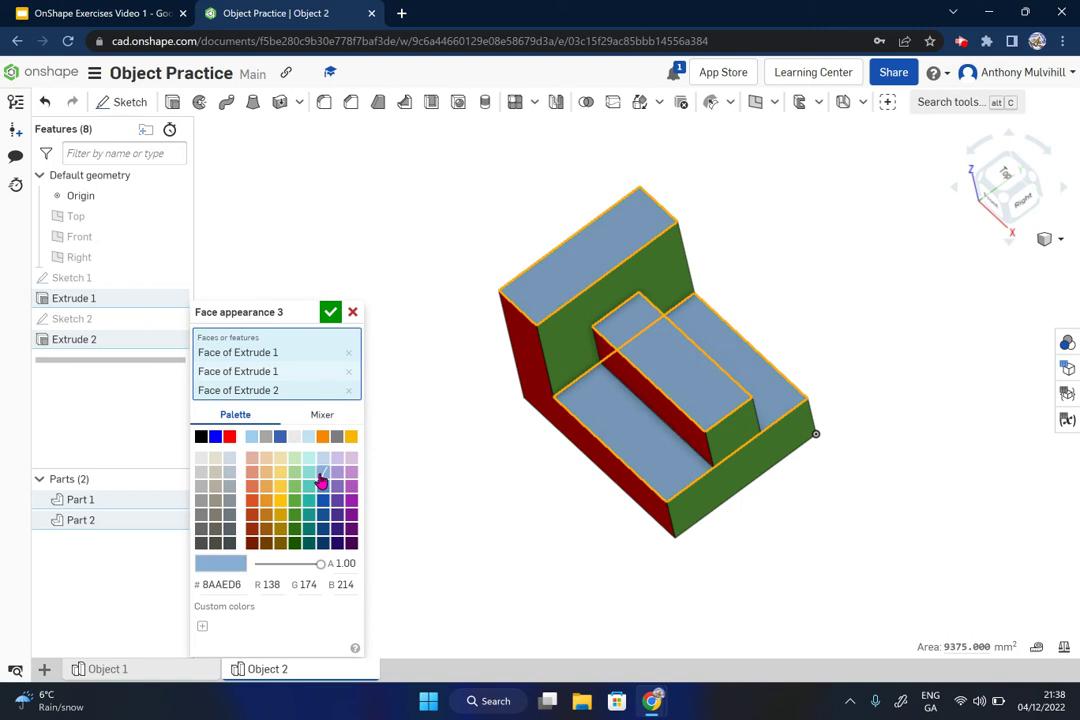
click(330, 312)
Step: Inspect the coloured model in the Front, Top and Right views, ending in an isometric view of the whole object
right_drag(340, 311, 474, 439)
click(995, 193)
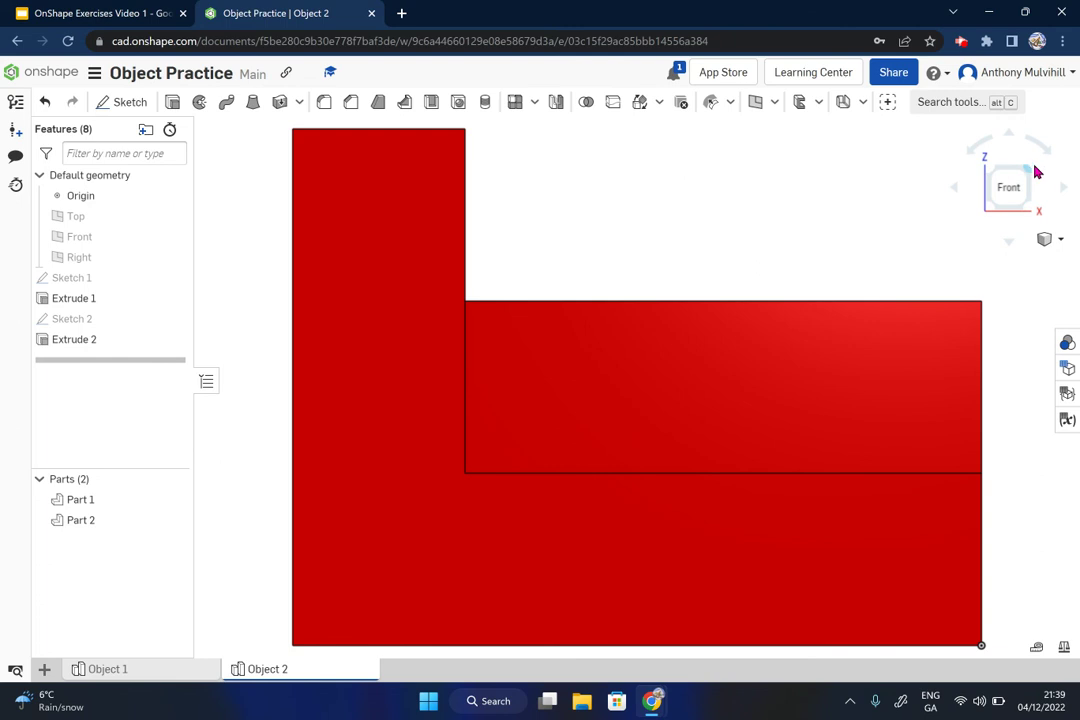
click(1031, 174)
click(1017, 175)
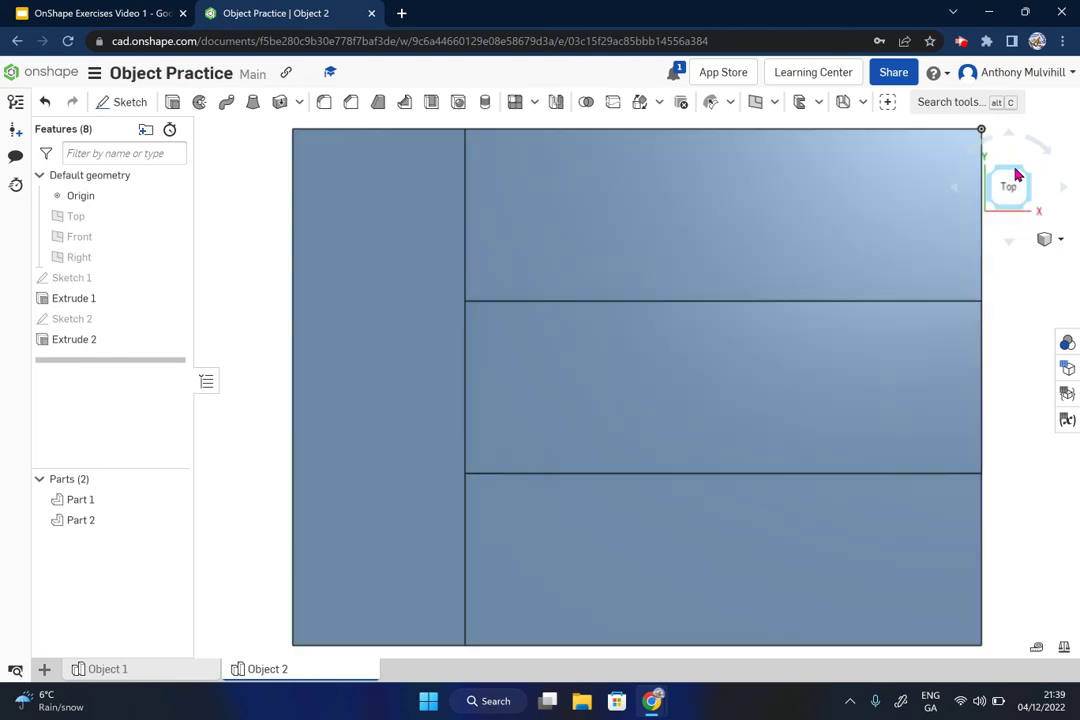
click(1030, 214)
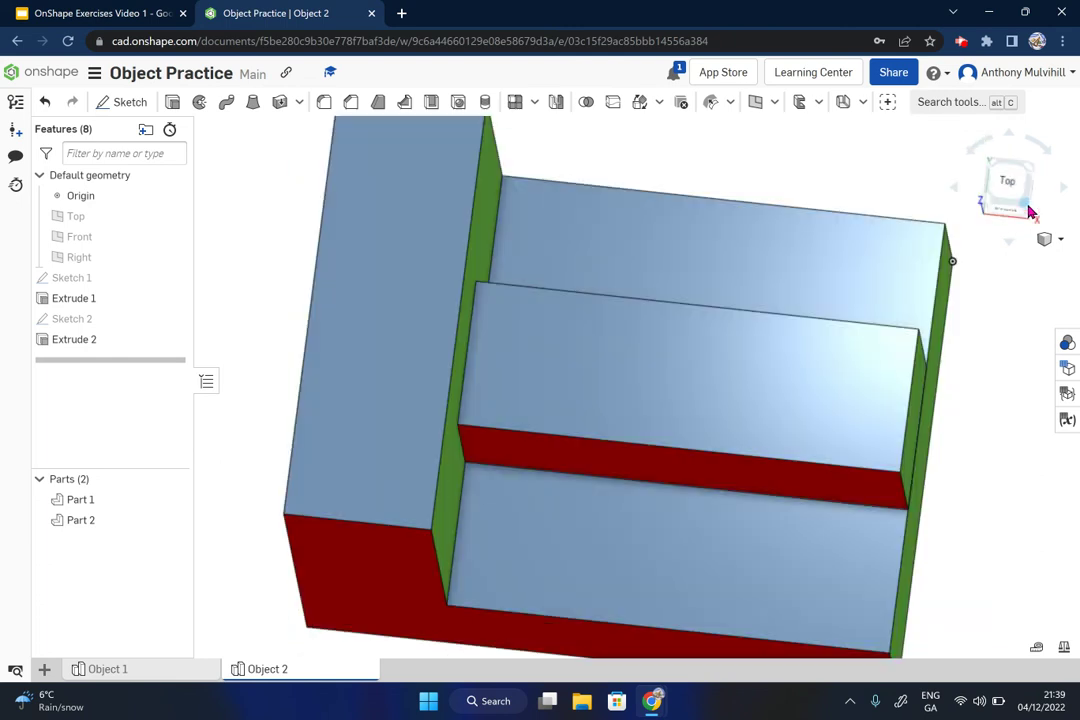
click(1028, 195)
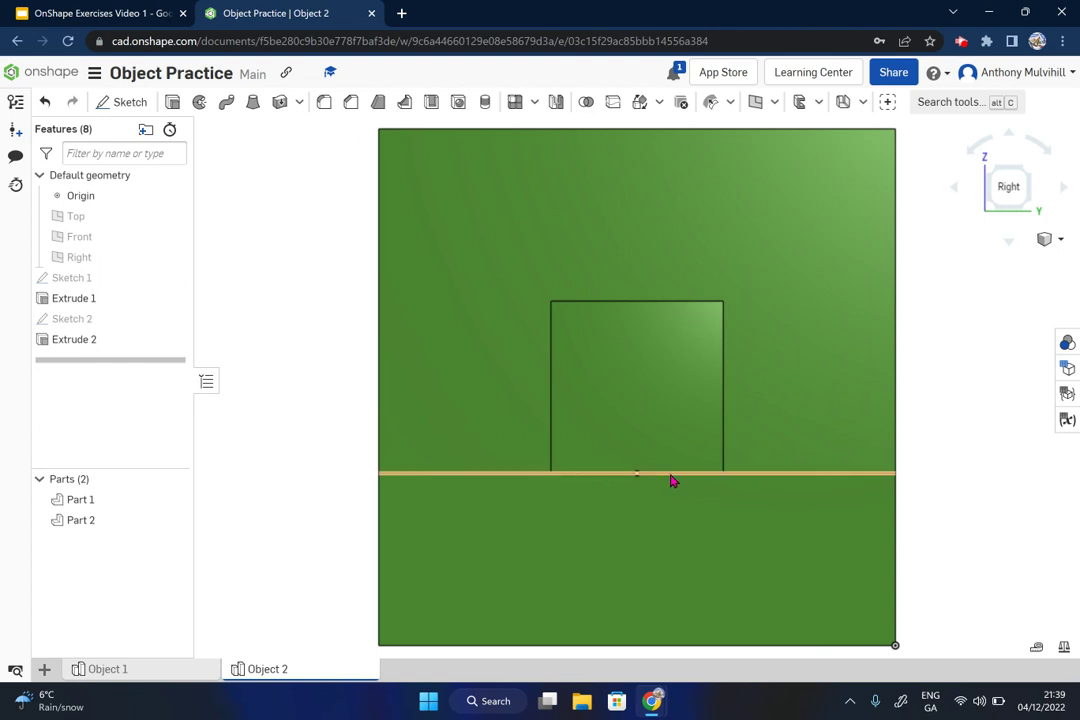
right_drag(646, 499, 713, 516)
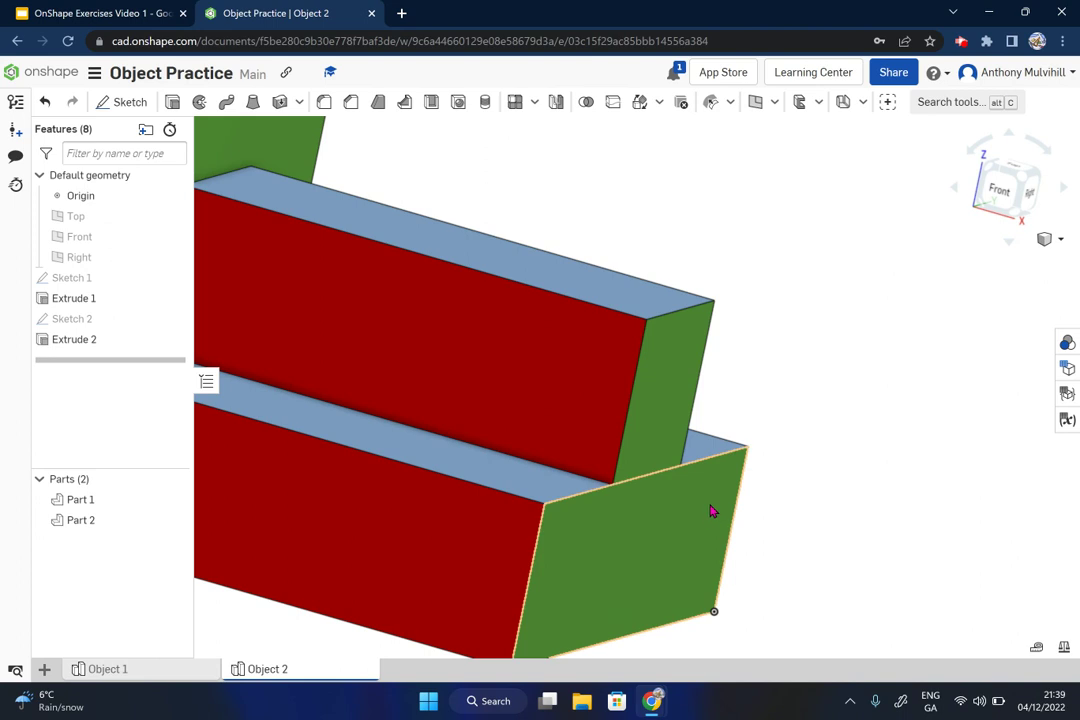
scroll(713, 511, down, 5)
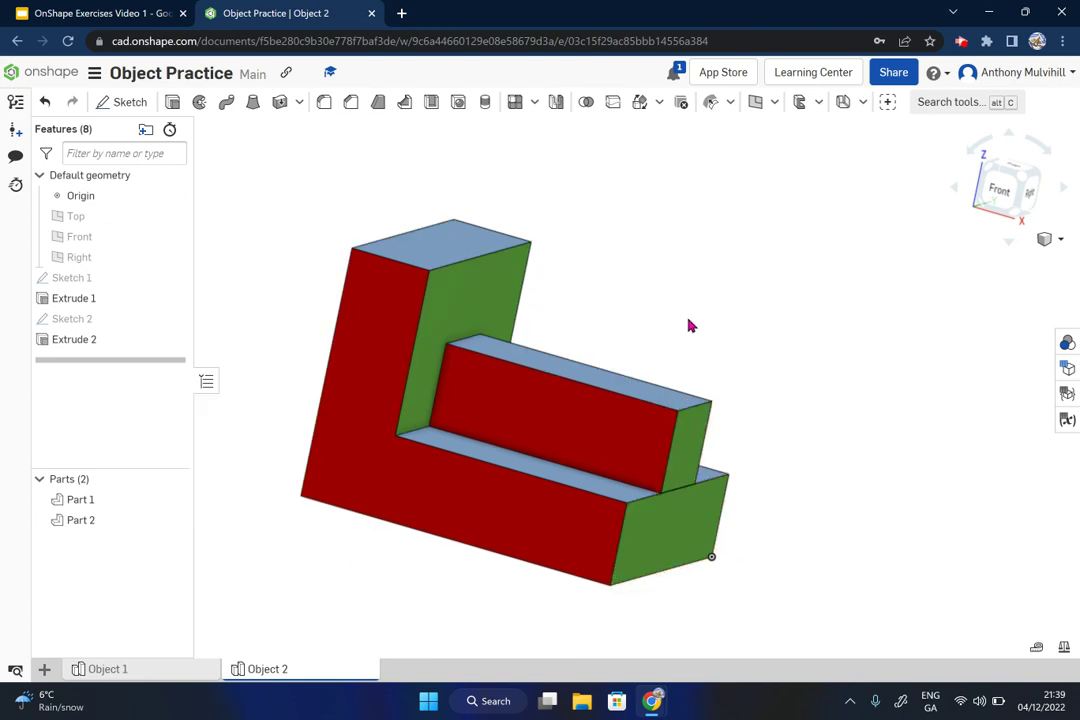
click(1027, 181)
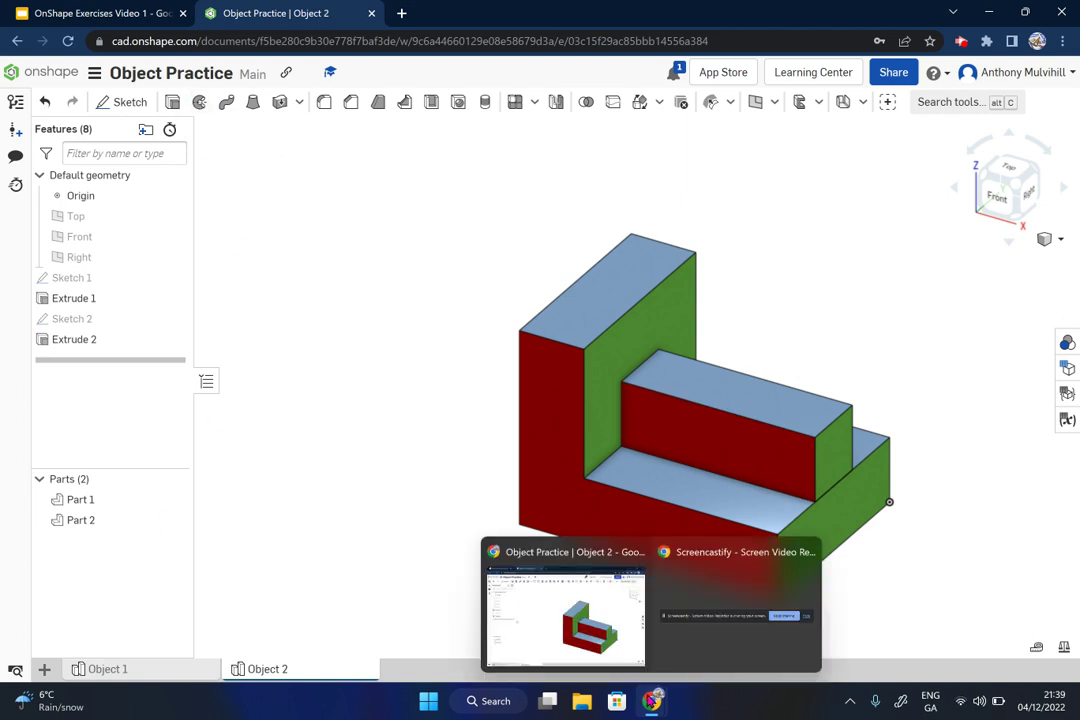
click(709, 622)
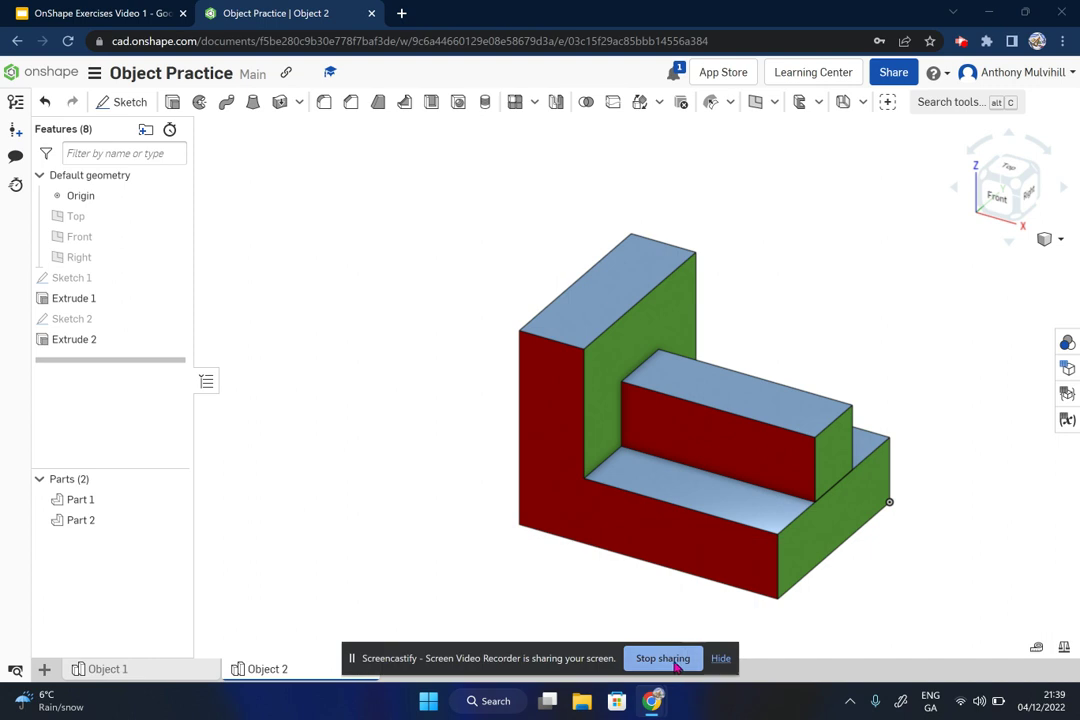